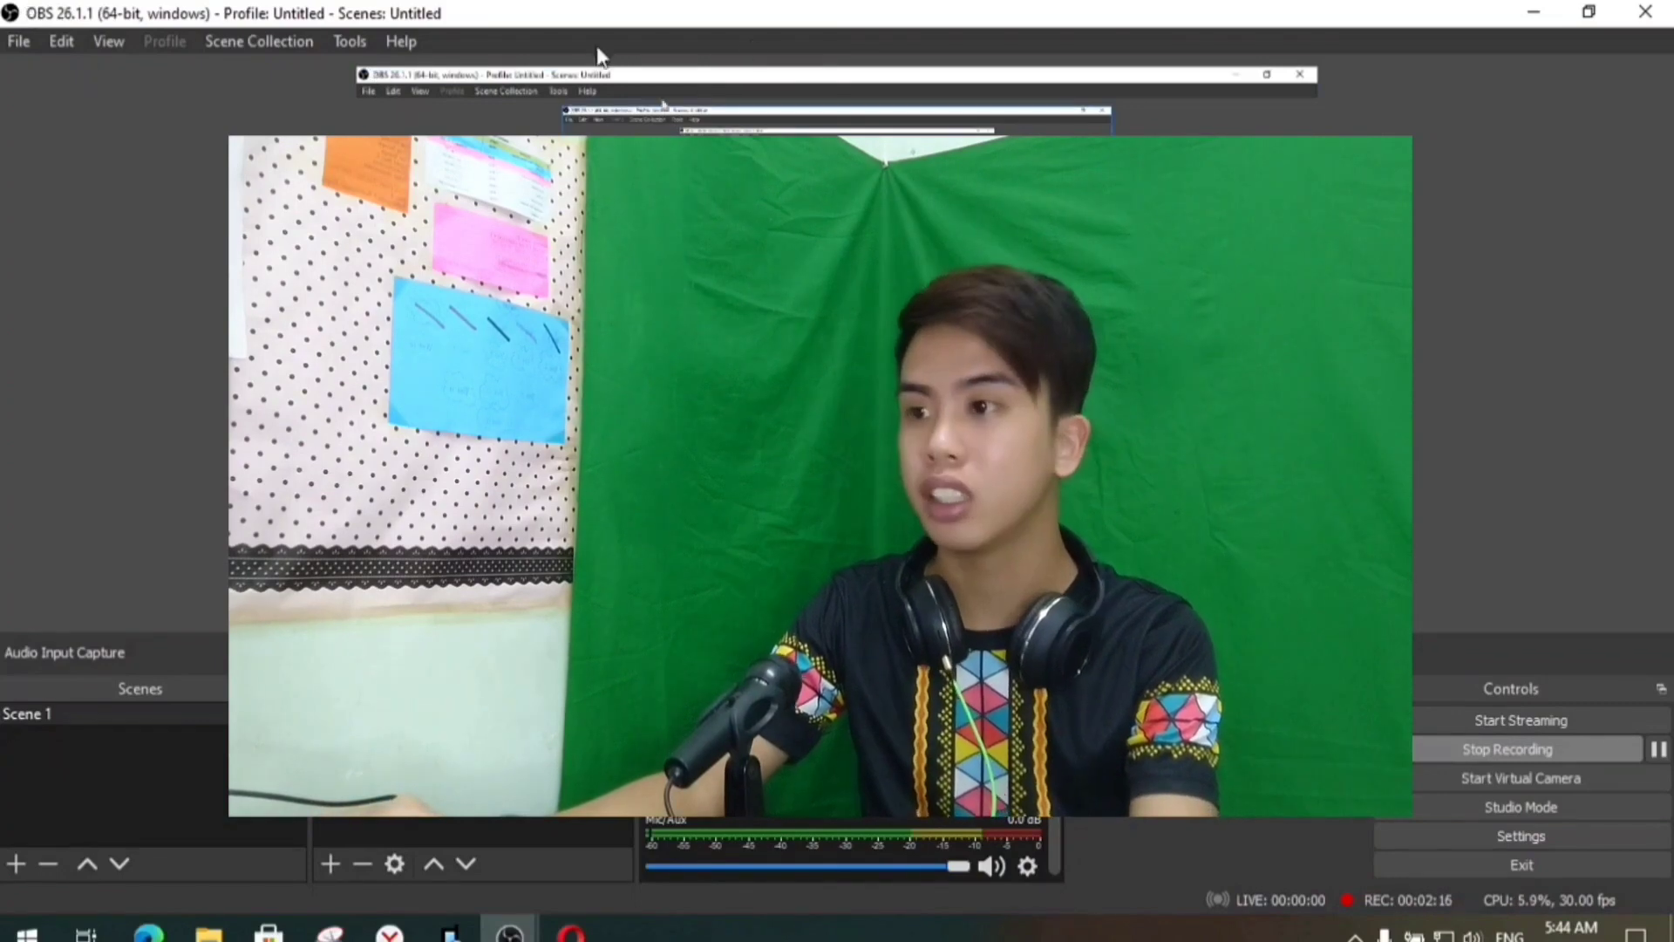
- Minimize the open windows to reveal the desktop and move the OBS Studio shortcut to an empty area
{"action": "left_click", "coordinate": [1534, 14]}
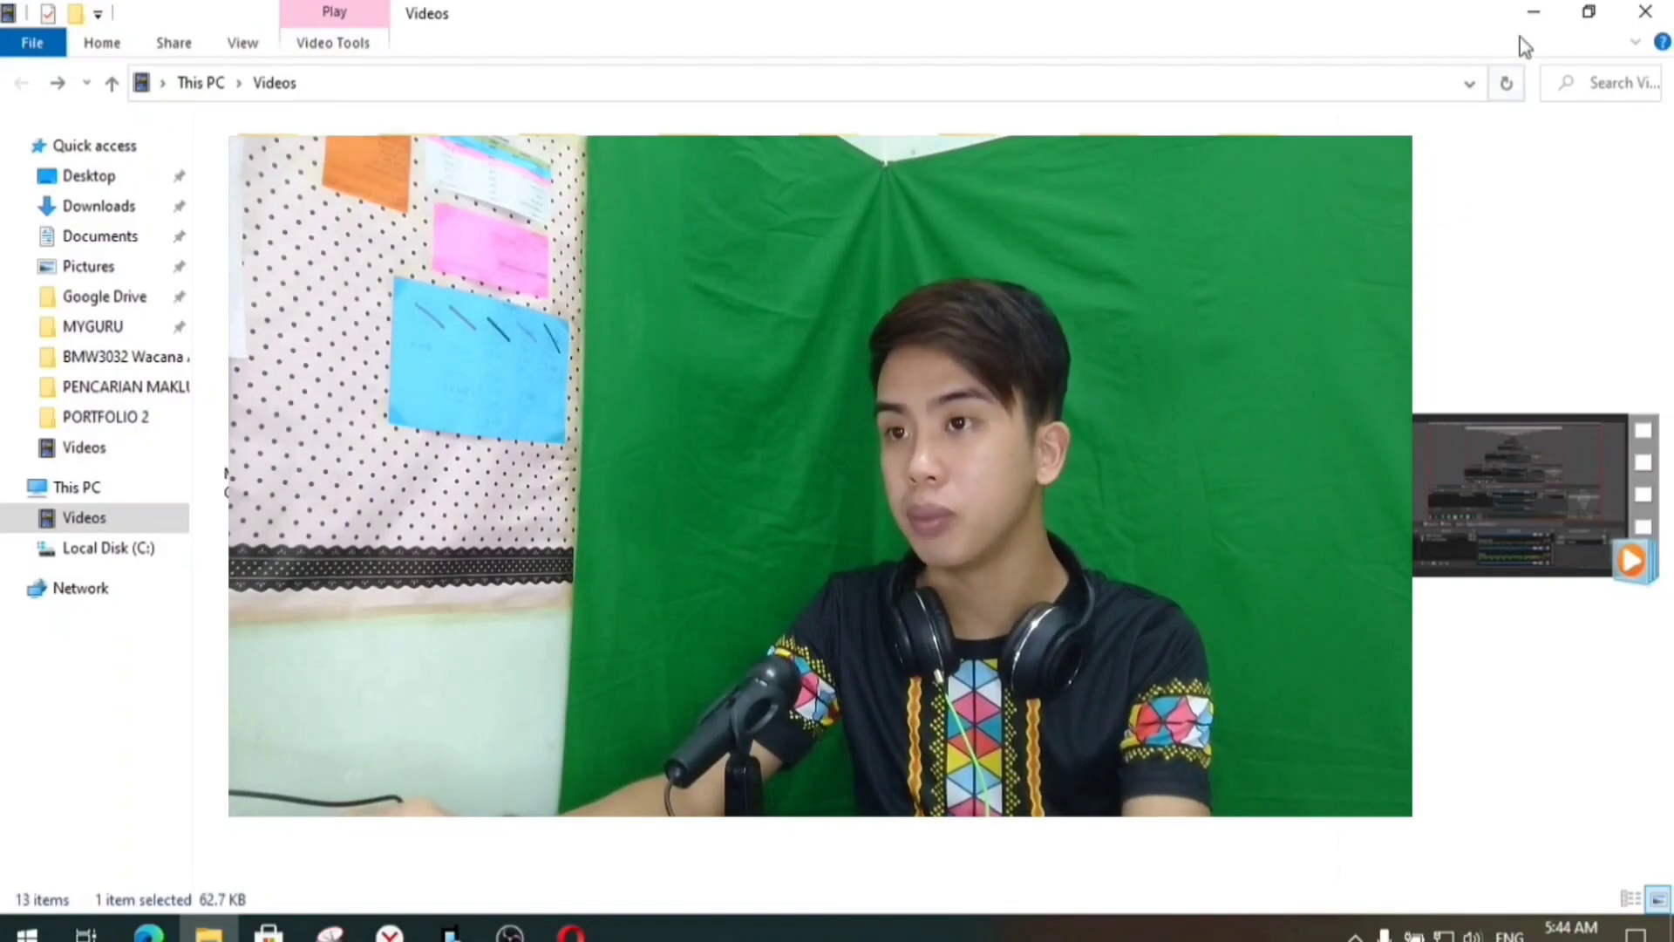
{"action": "left_click", "coordinate": [1533, 18]}
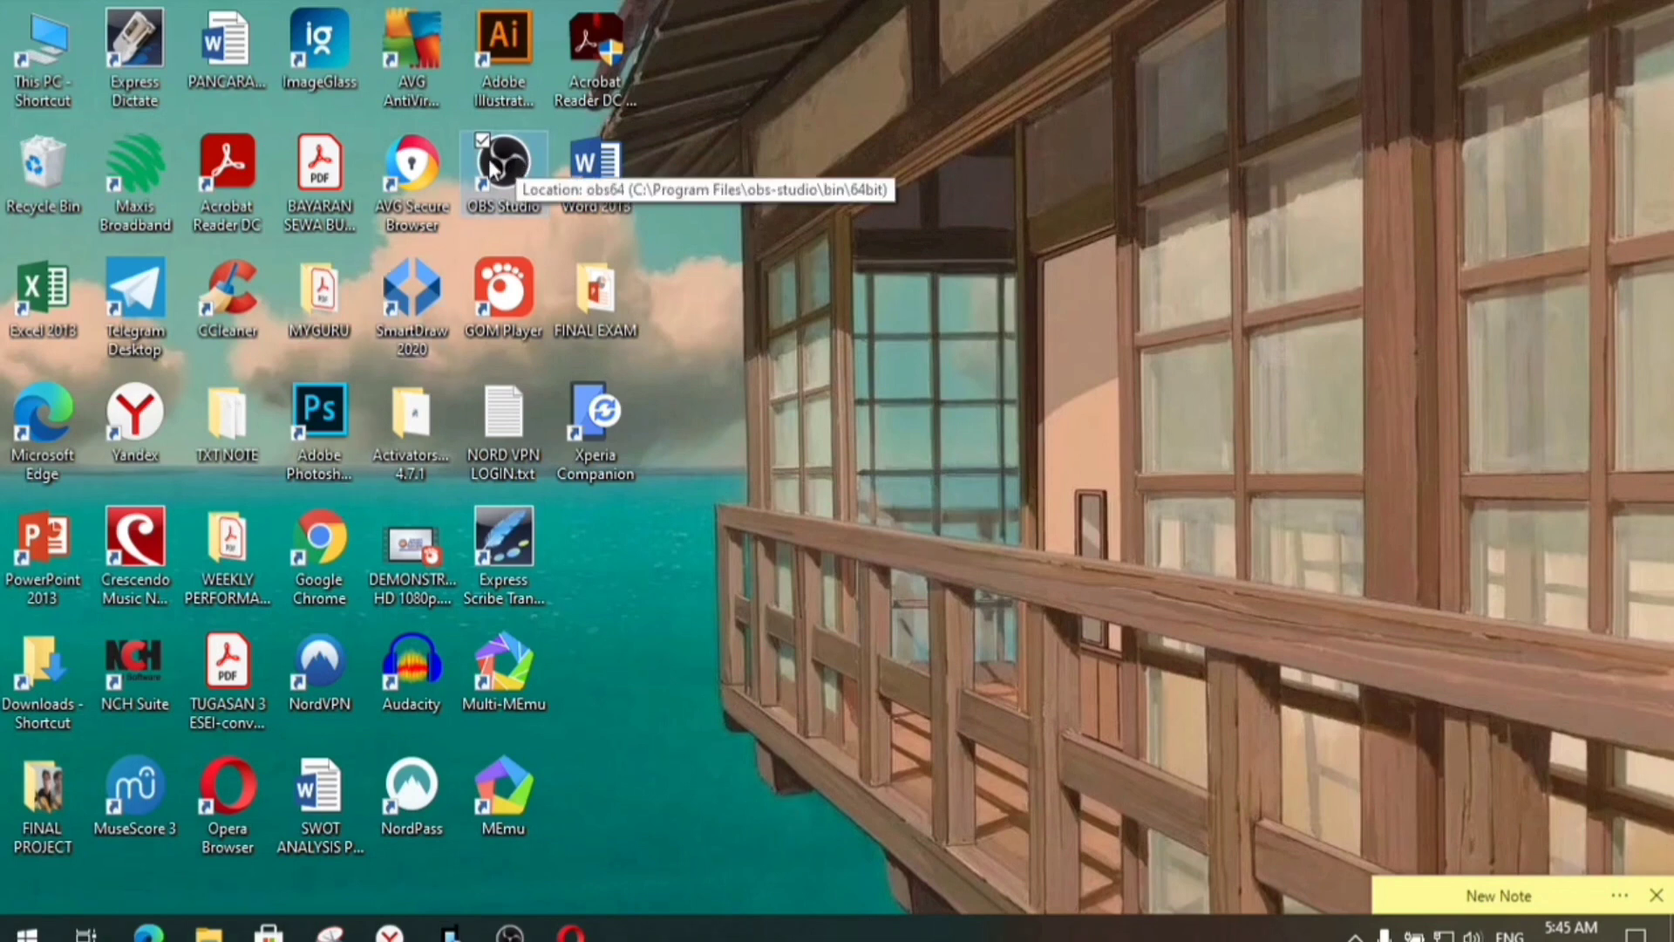
{"action": "left_click_drag", "start_coordinate": [1018, 541], "coordinate": [975, 558]}
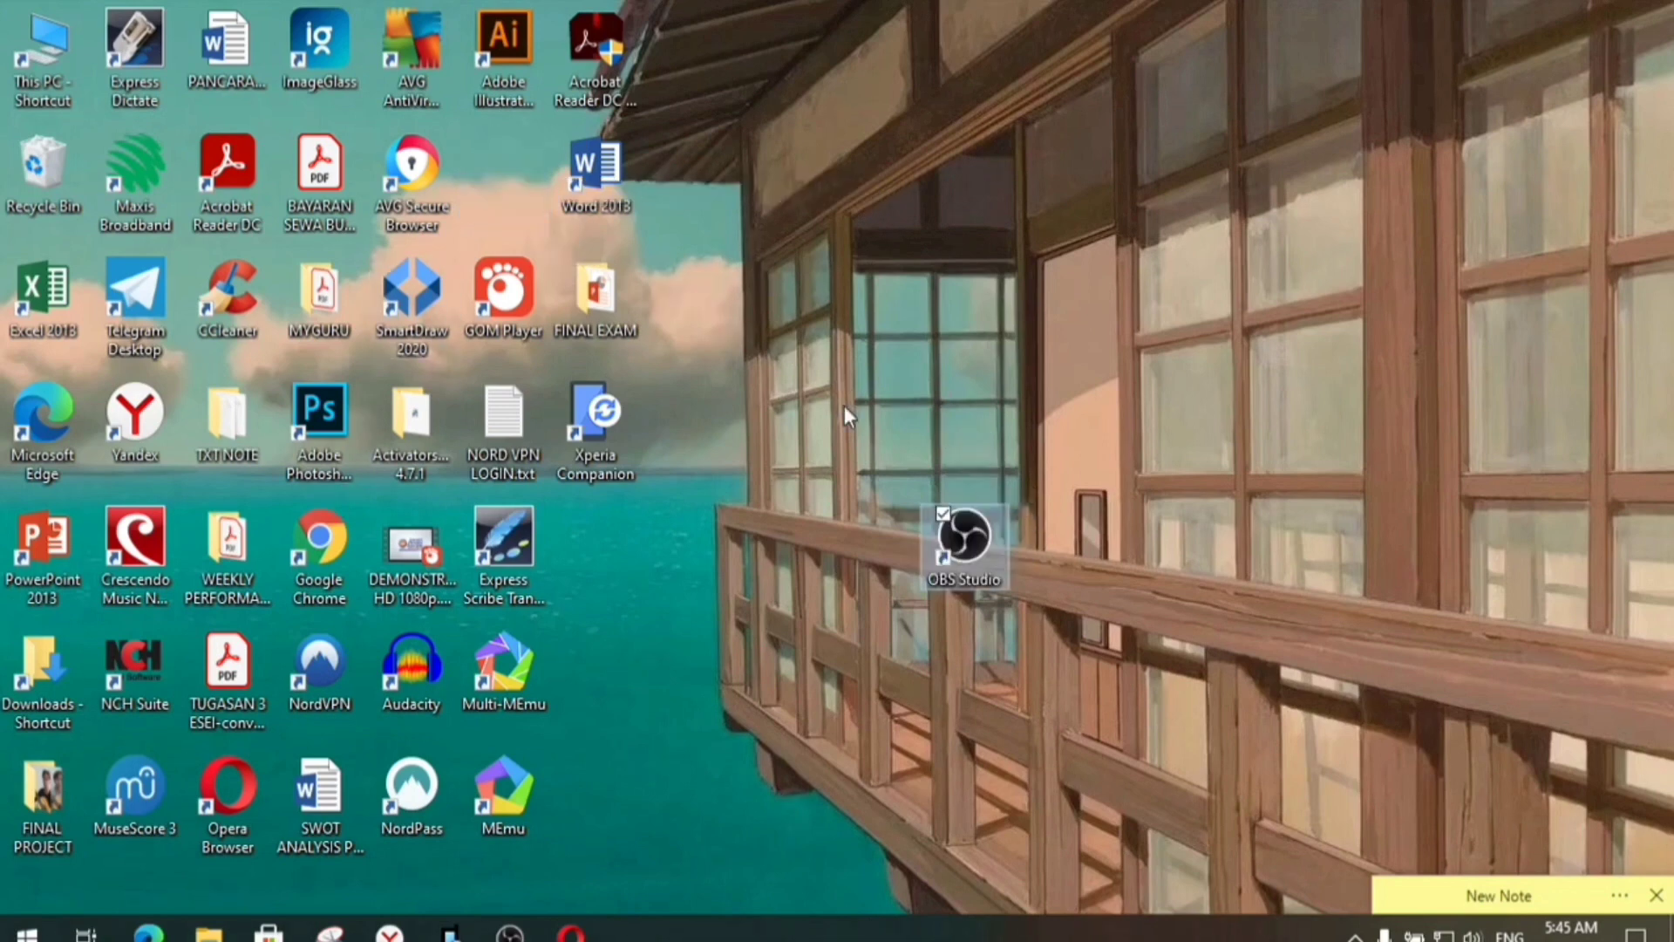
{"action": "left_click_drag", "start_coordinate": [844, 406], "coordinate": [1104, 680]}
{"action": "left_click_drag", "start_coordinate": [864, 461], "coordinate": [1083, 609]}
{"action": "left_click", "coordinate": [1100, 605]}
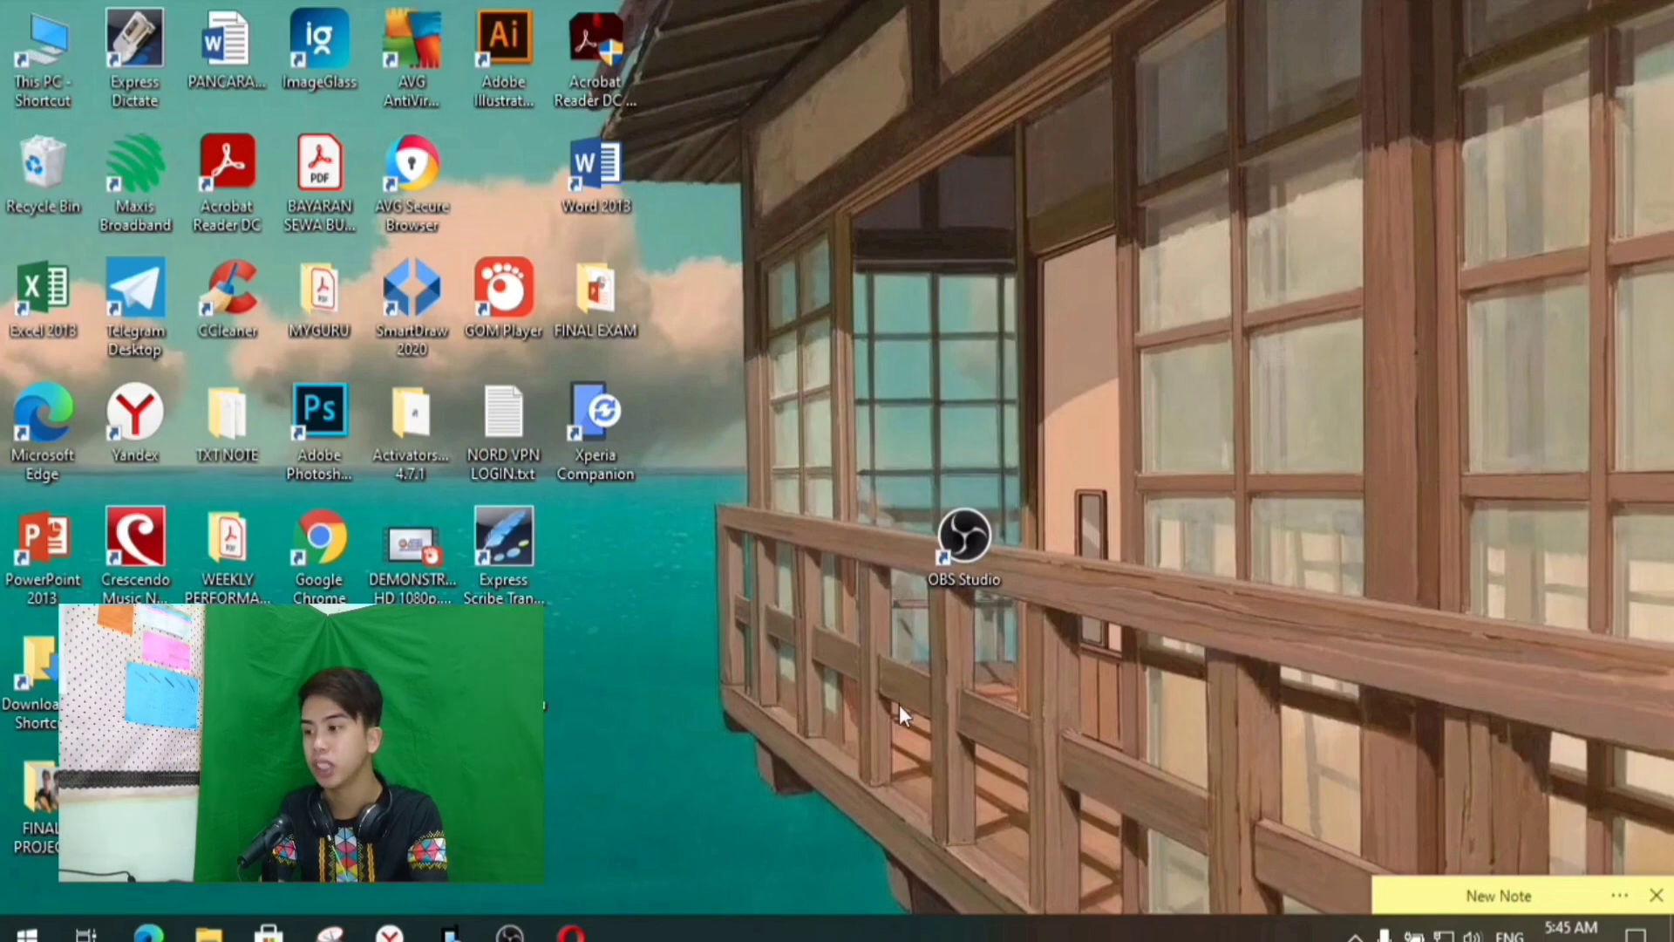
- In the Opera browser, search Google for "obs studio download" and review the installer options on the obsproject.com download page
{"action": "left_click", "coordinate": [582, 933]}
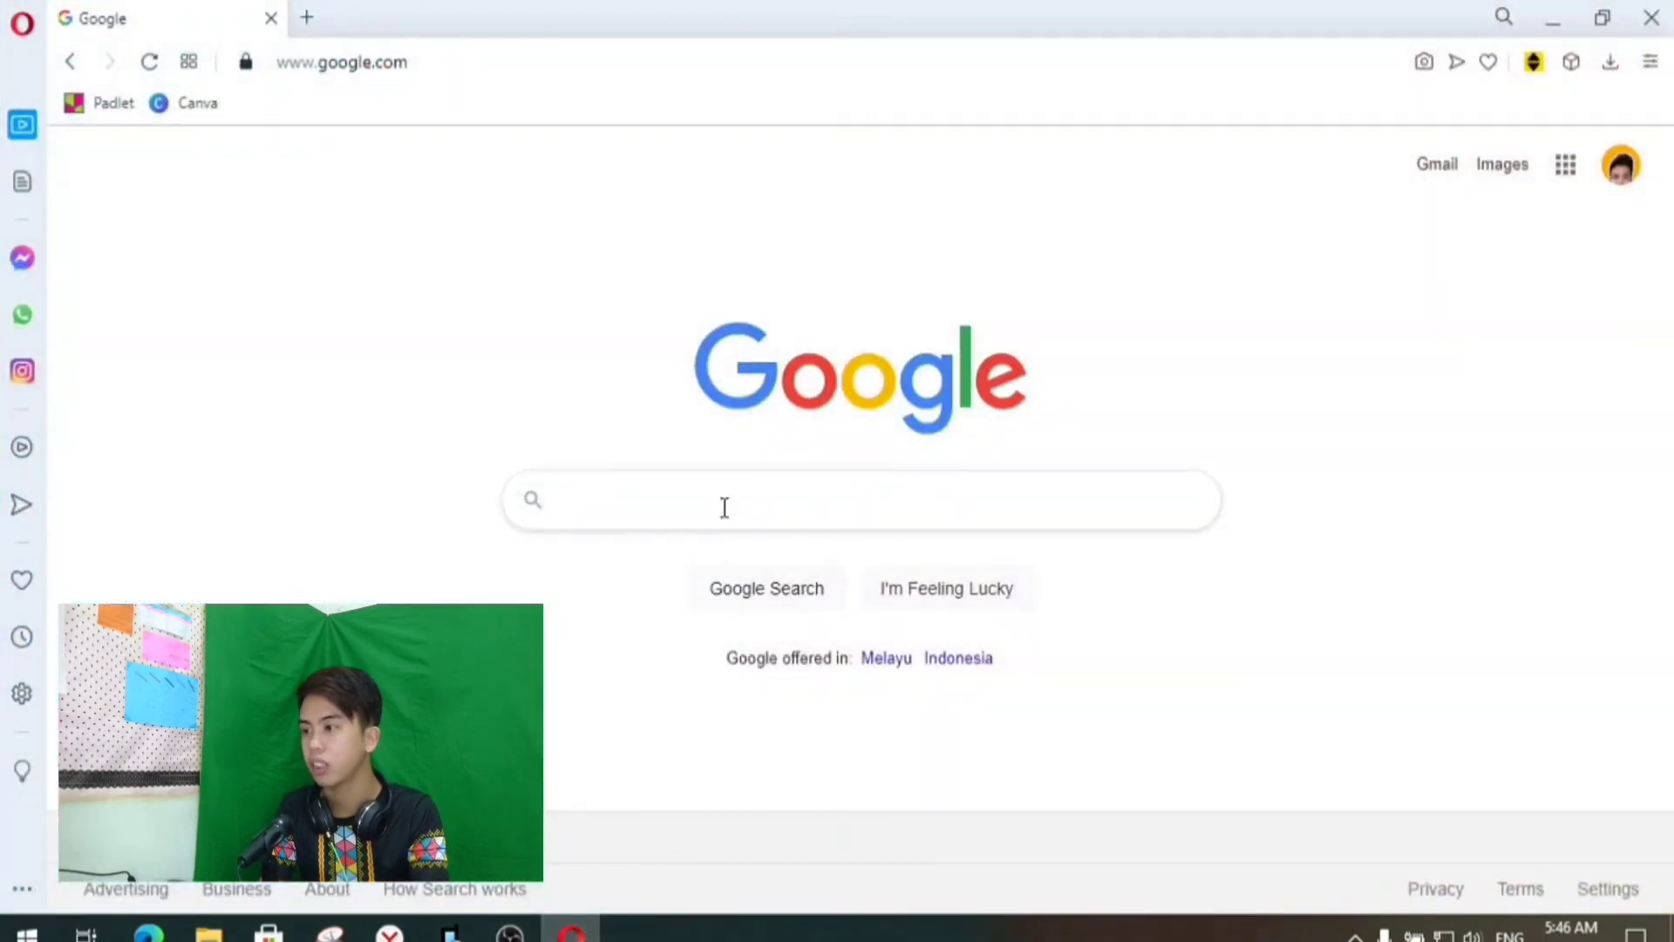
{"action": "left_click", "coordinate": [724, 502]}
{"action": "type", "text": "obs"}
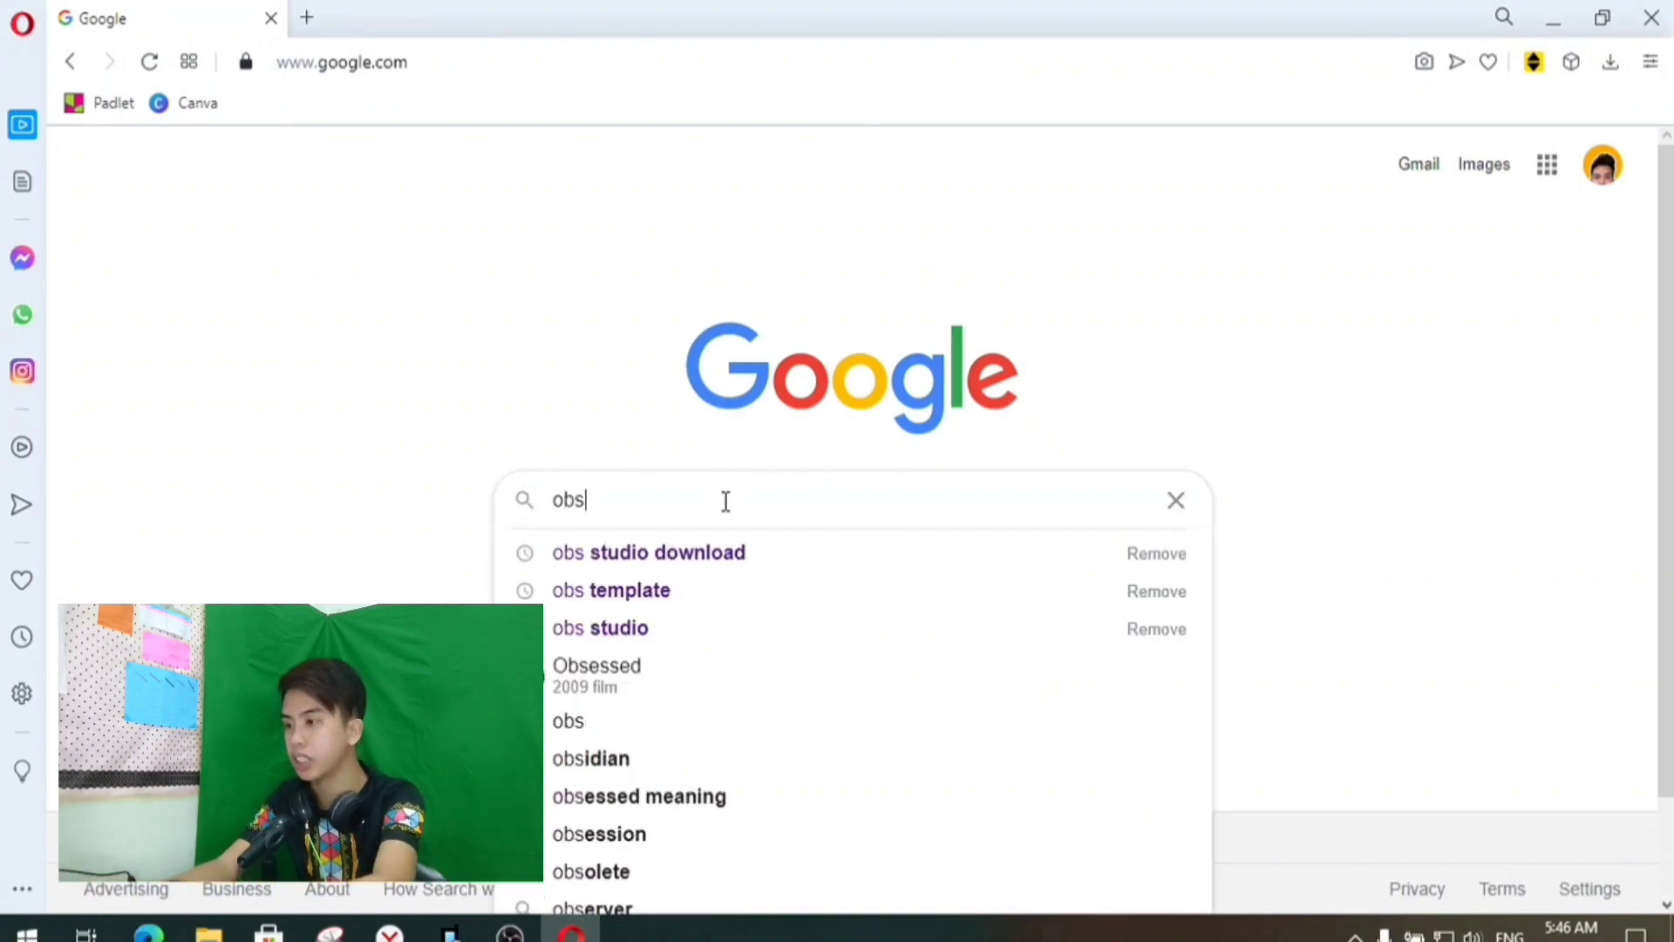
{"action": "left_click", "coordinate": [695, 554]}
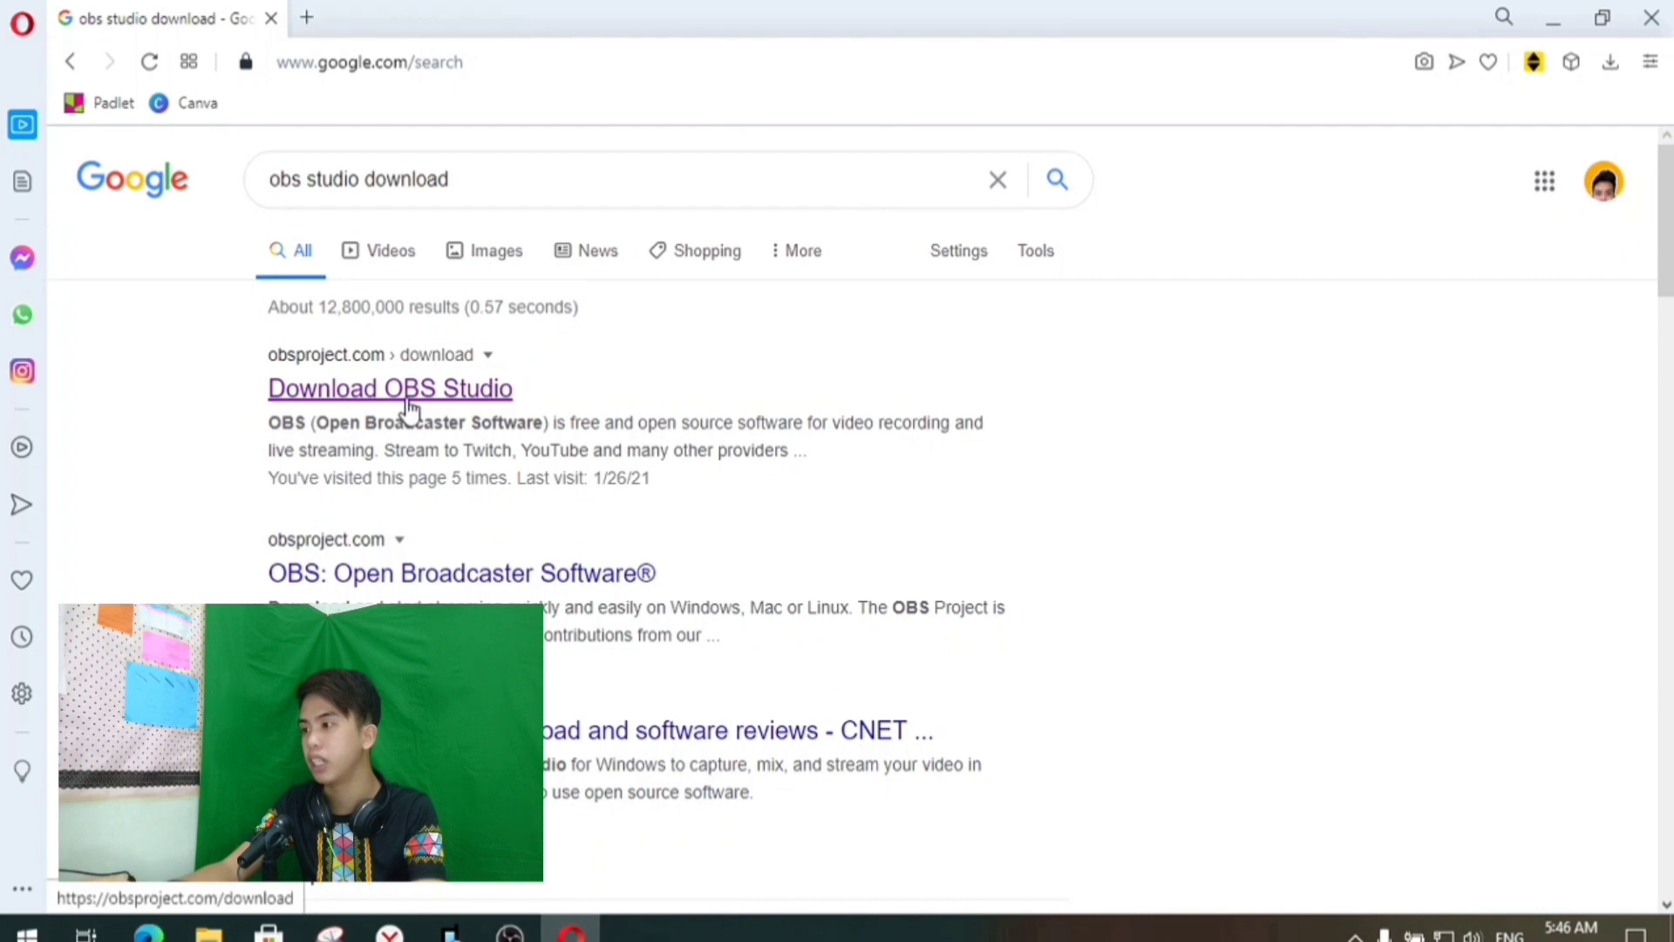
{"action": "left_click", "coordinate": [408, 408]}
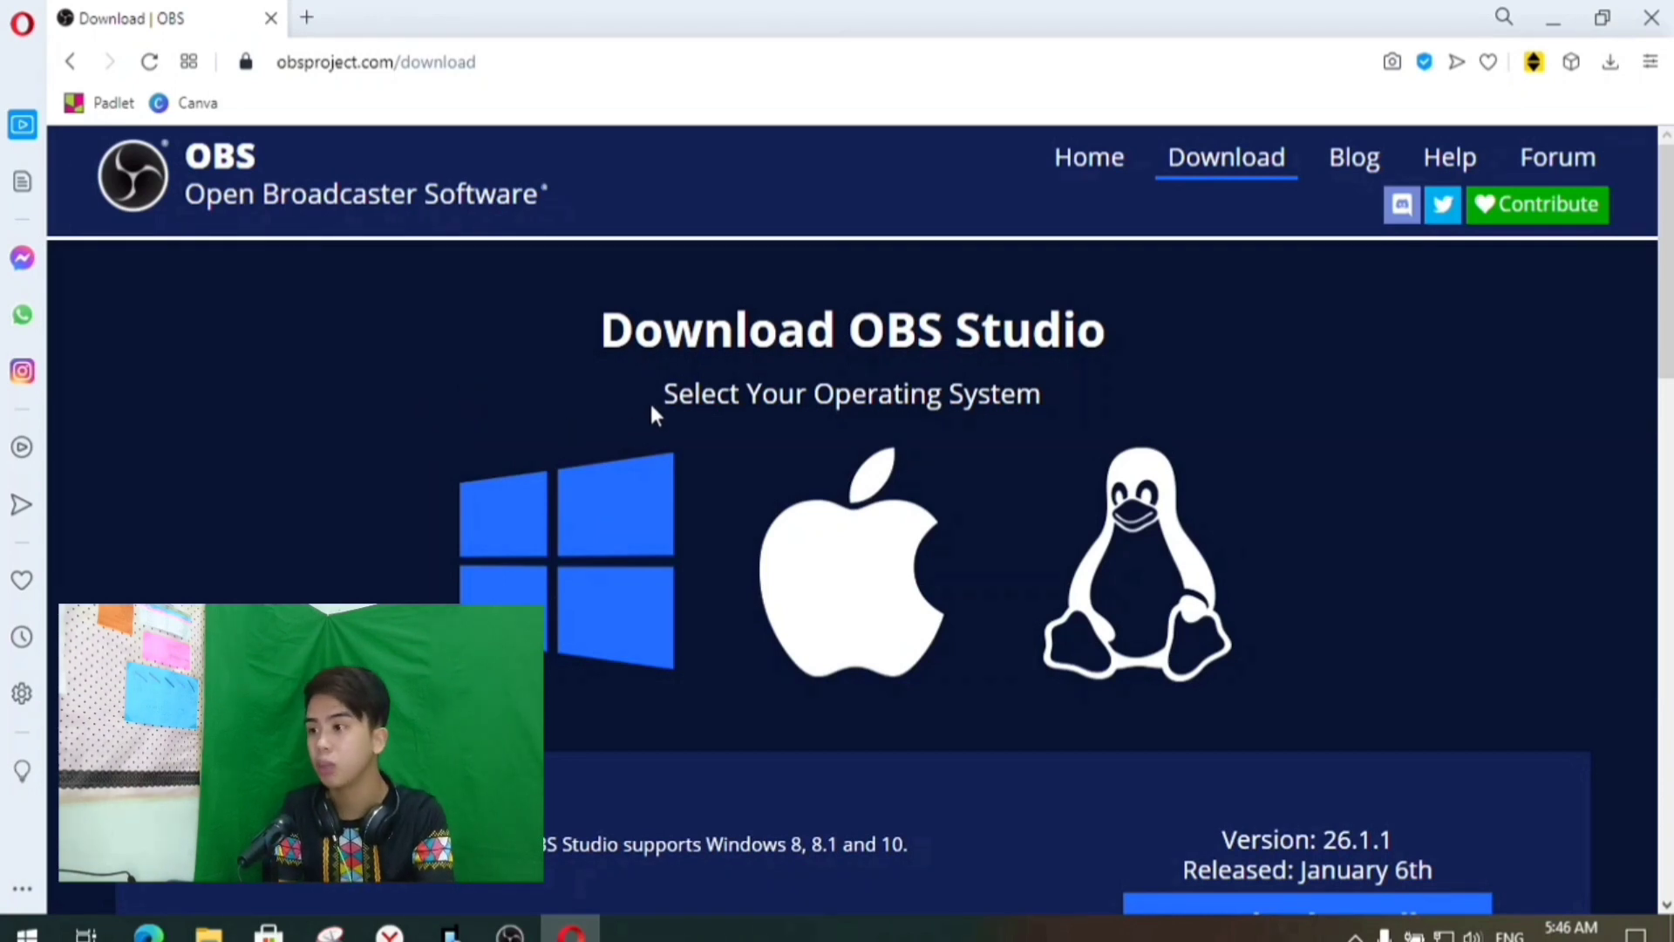
{"action": "scroll", "coordinate": [651, 411], "scroll_direction": "down", "scroll_amount": 3}
{"action": "scroll", "coordinate": [1012, 424], "scroll_direction": "down", "scroll_amount": 3}
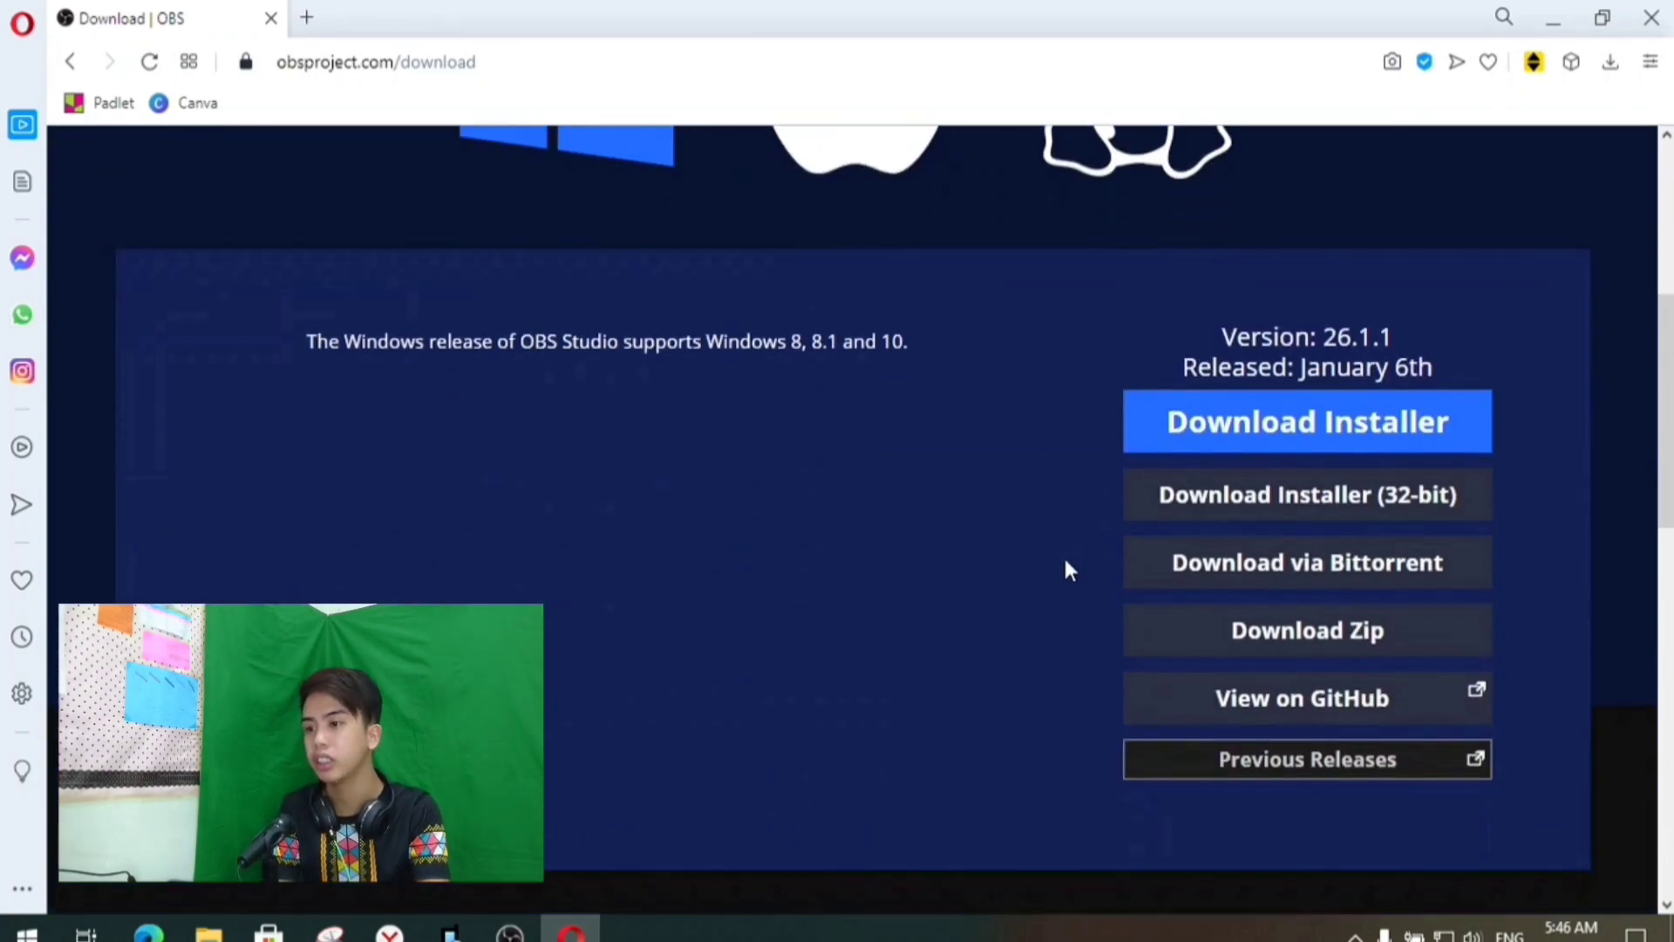
{"action": "scroll", "coordinate": [1018, 390], "scroll_direction": "up", "scroll_amount": 4}
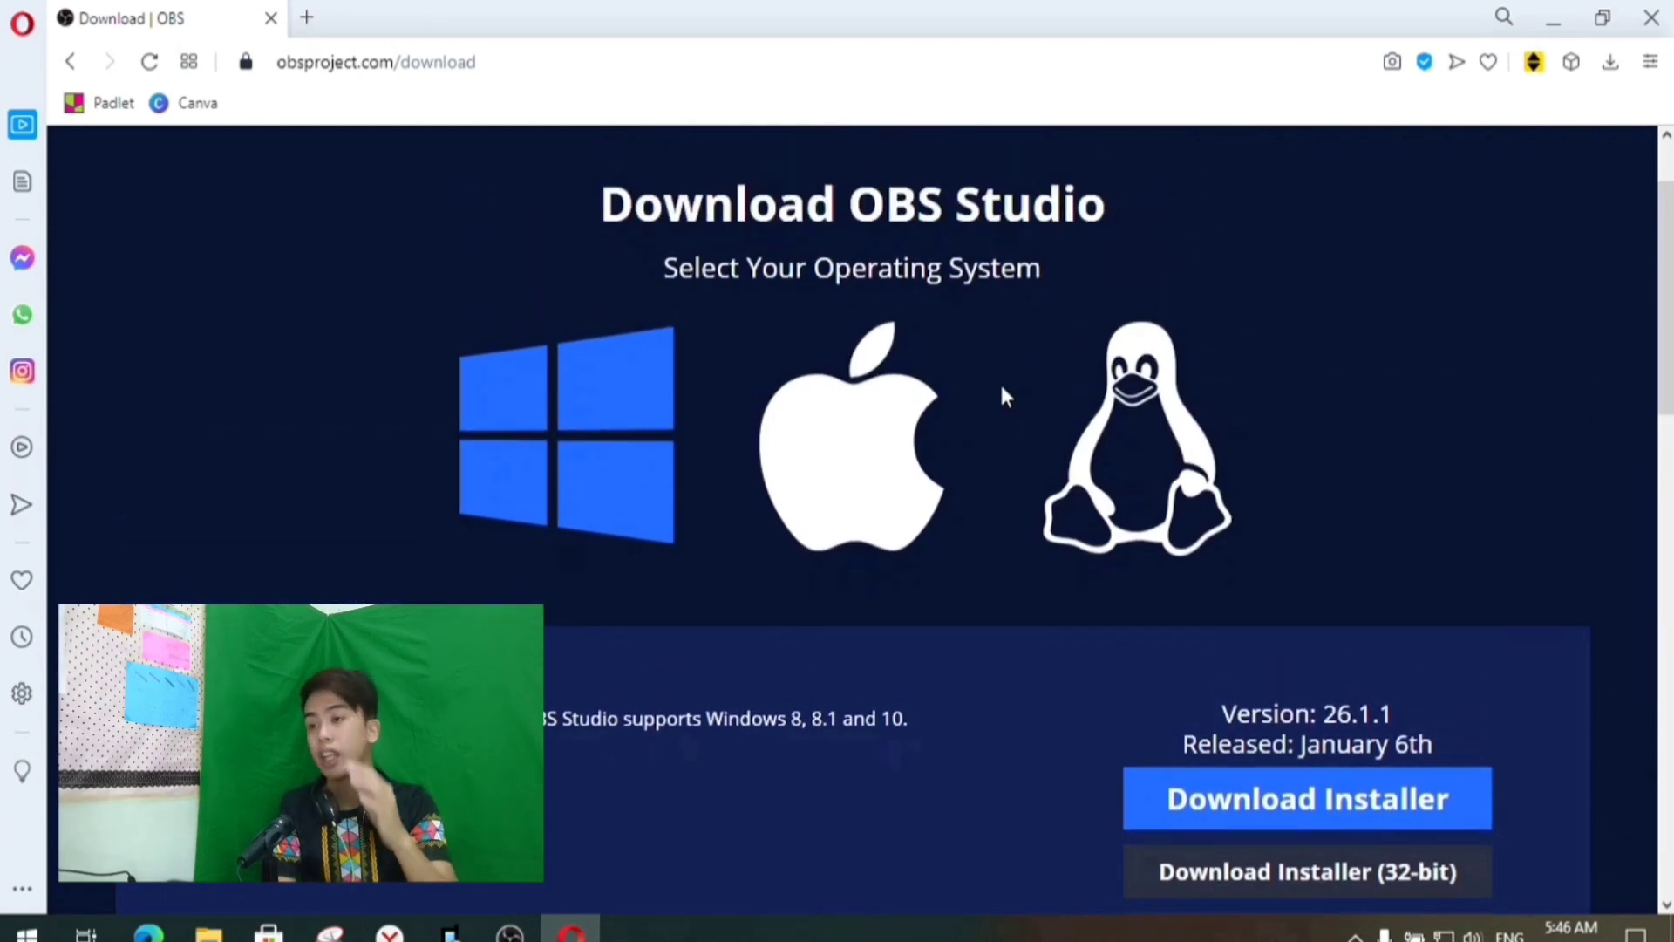
- Minimize the browser, move the OBS Studio shortcut back among the desktop icons, and switch to OBS
{"action": "left_click", "coordinate": [1574, 25]}
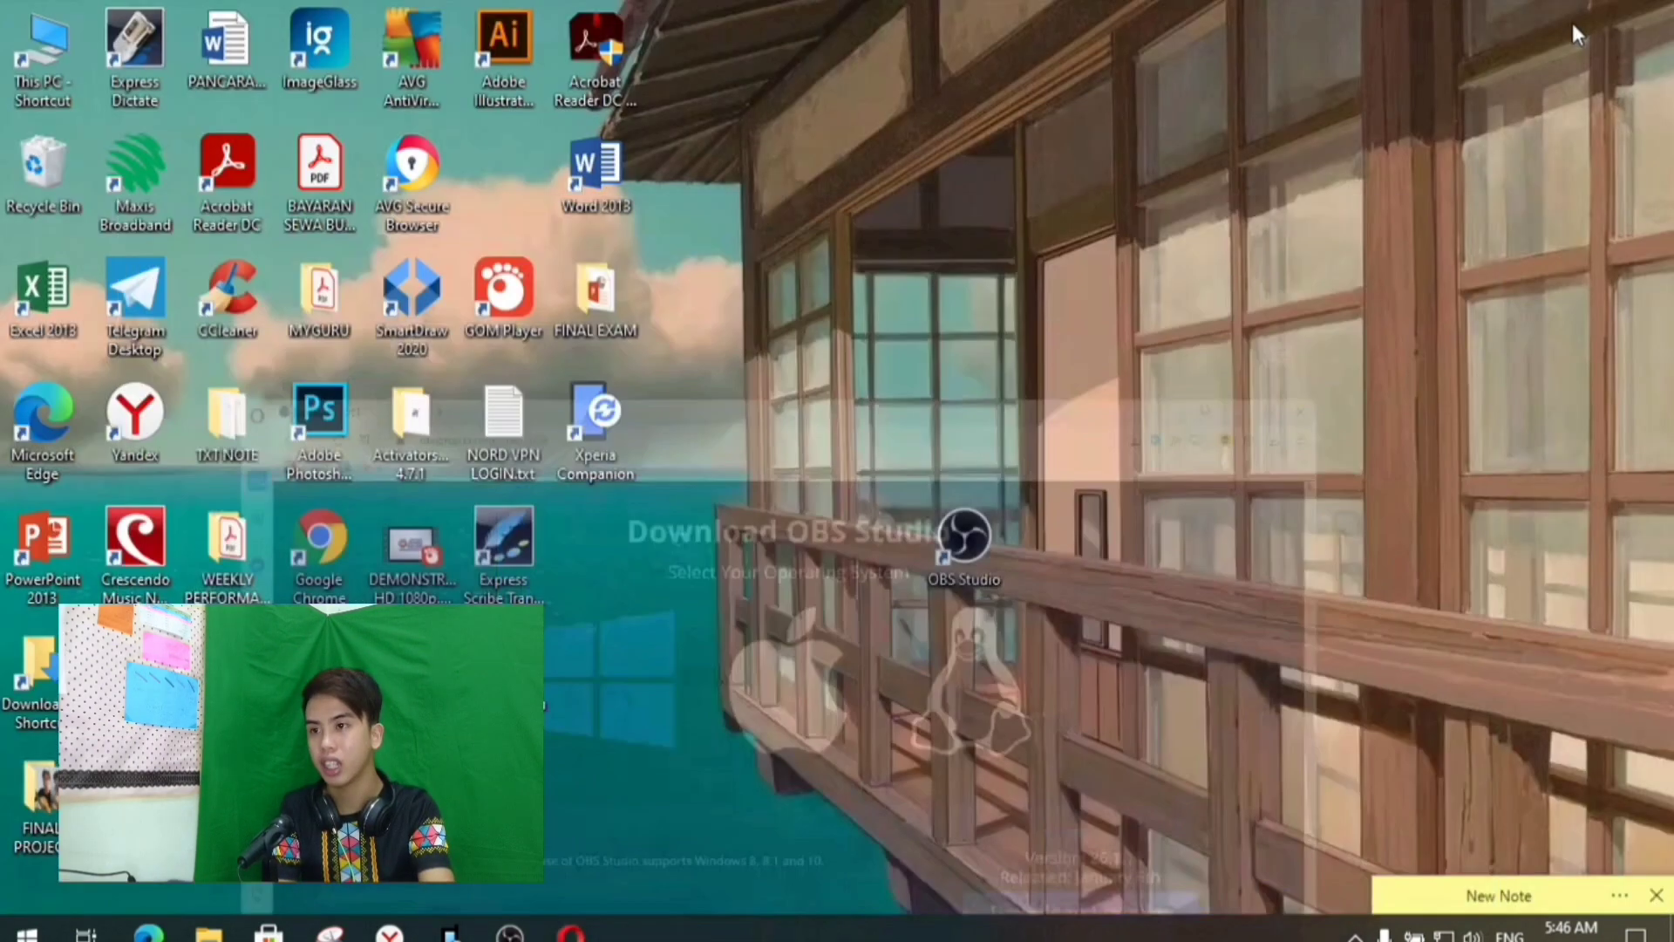
{"action": "left_click_drag", "start_coordinate": [997, 551], "coordinate": [533, 195]}
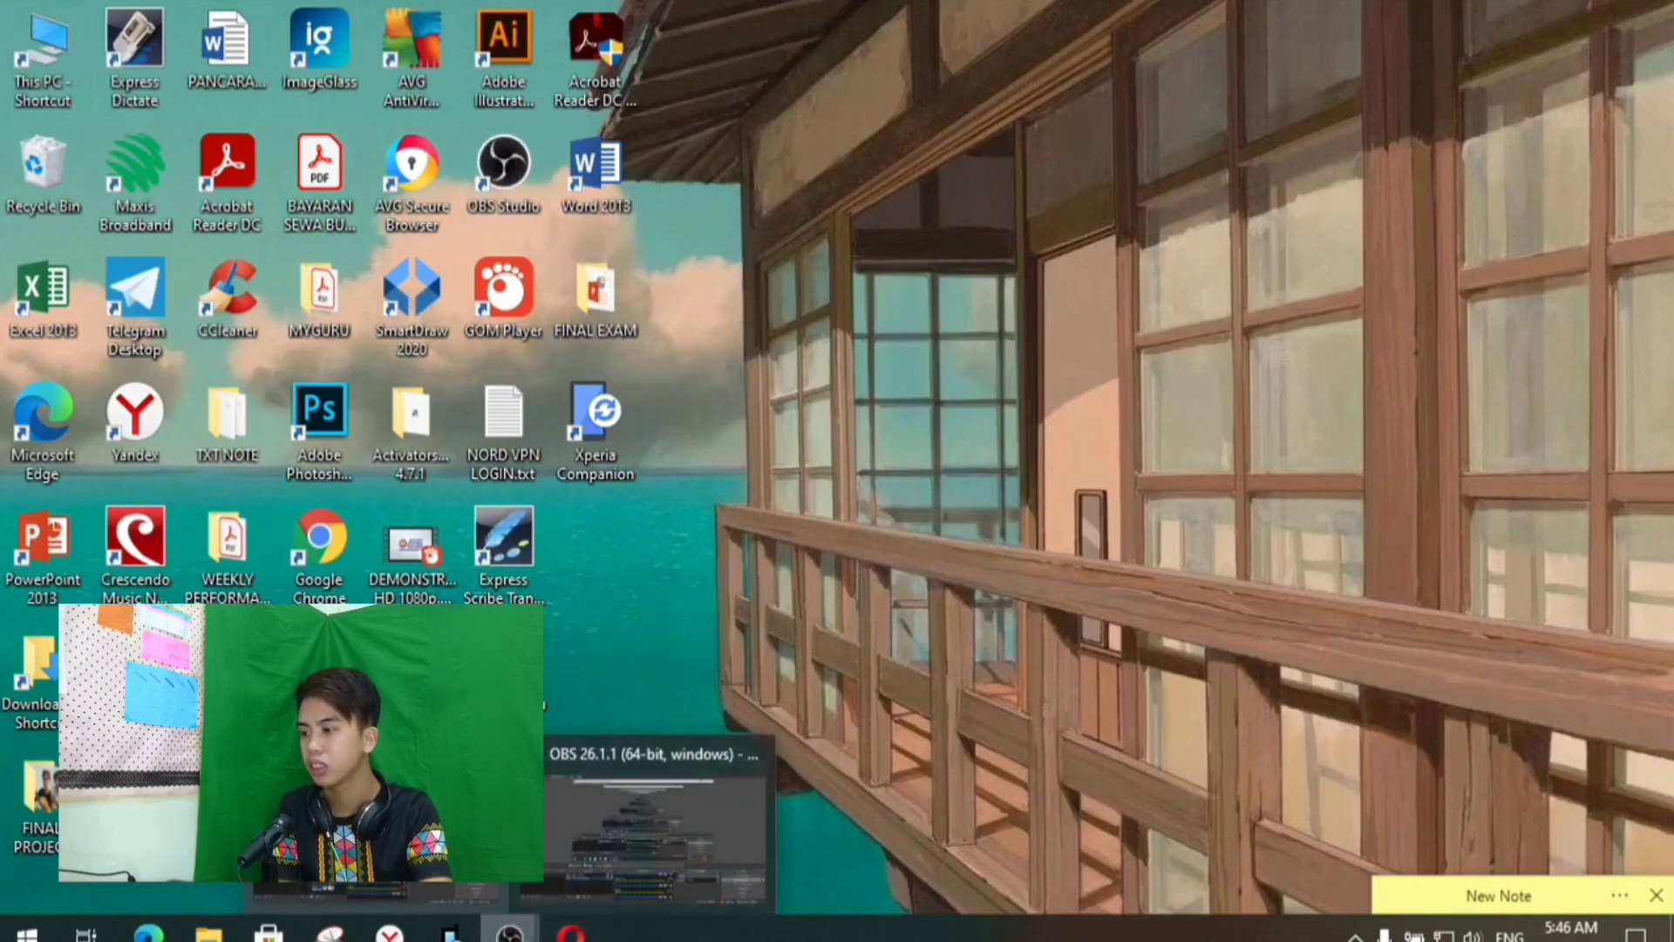
{"action": "left_click", "coordinate": [508, 932]}
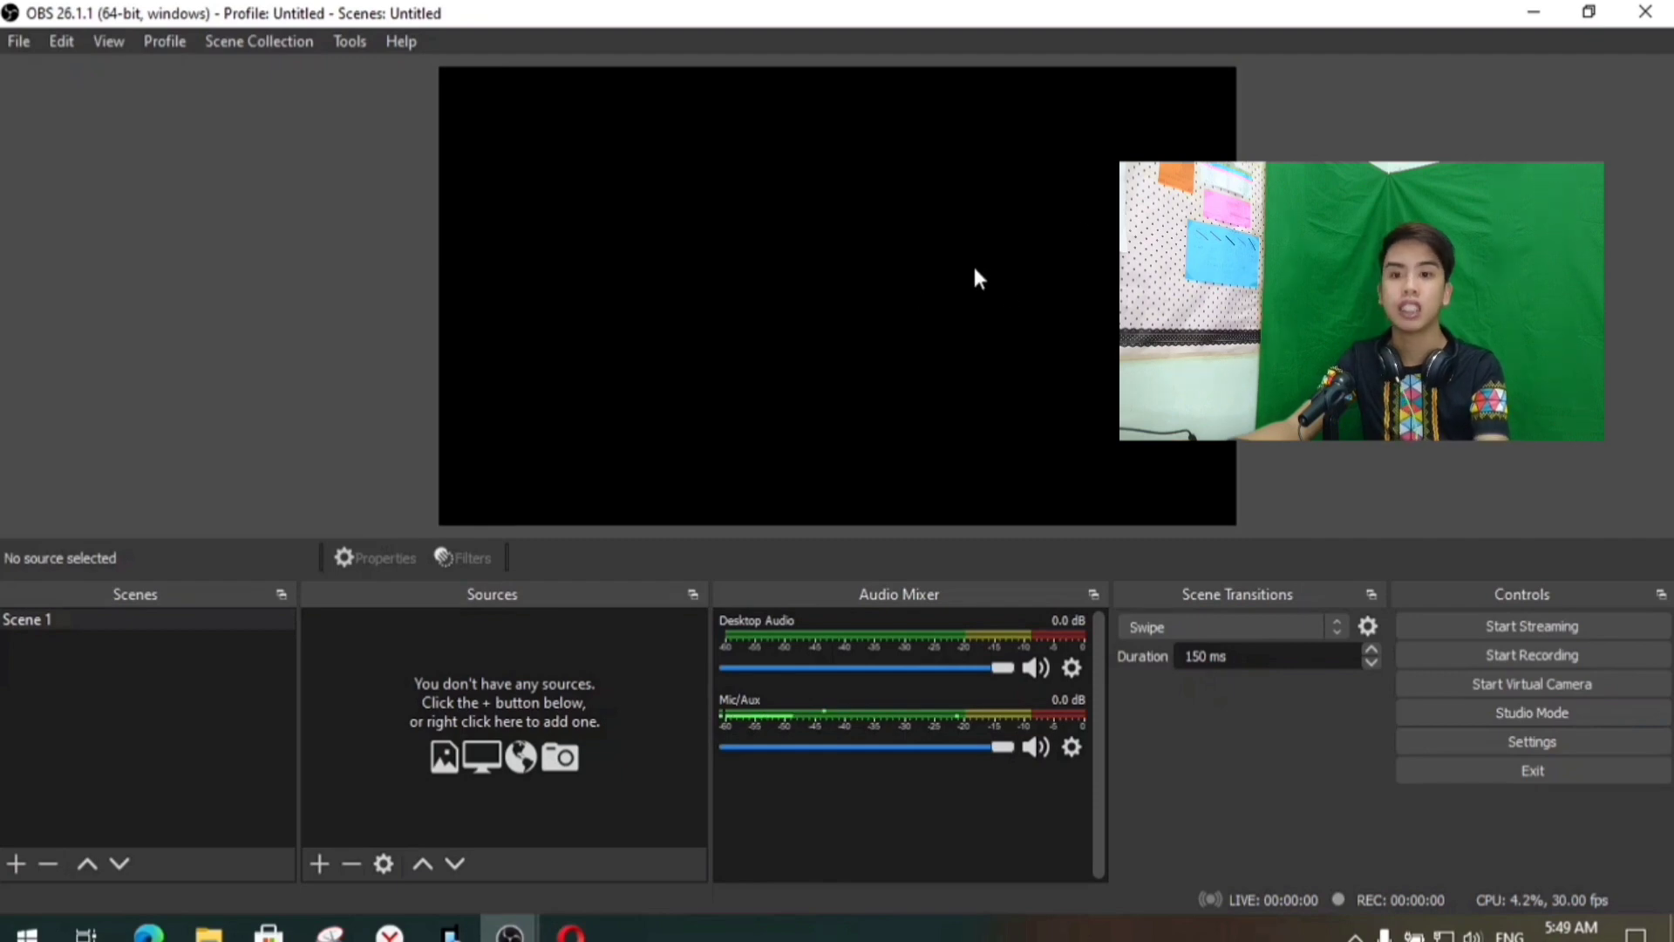
- Add a Video Capture Device source to Scene 1
{"action": "left_click", "coordinate": [320, 863]}
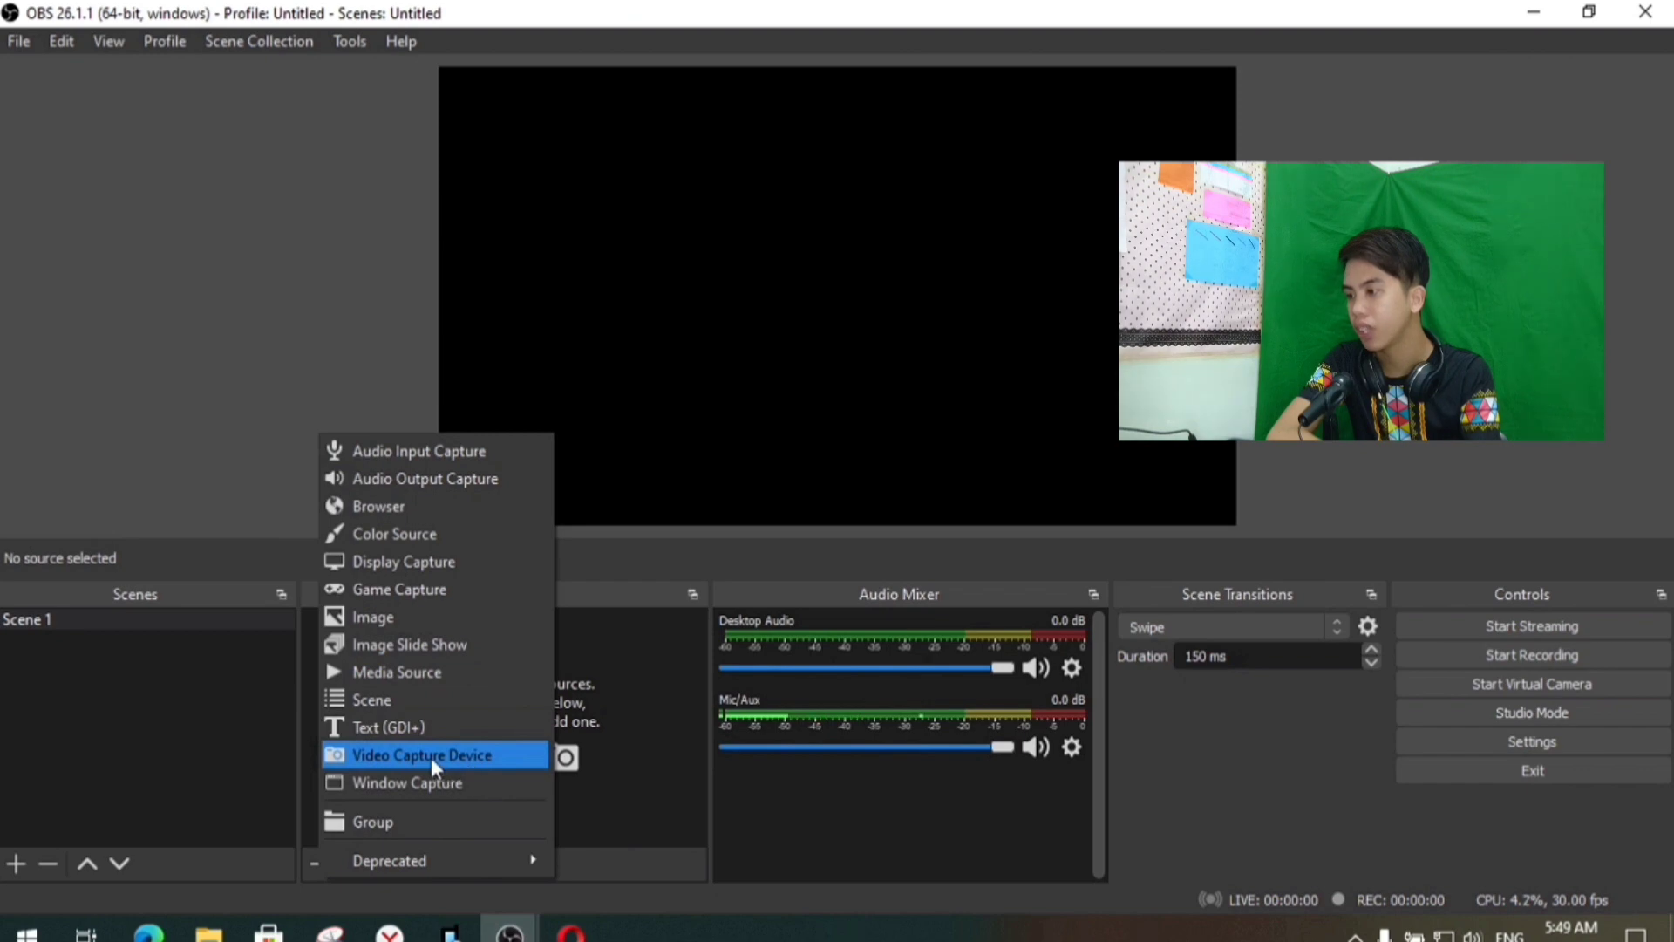
{"action": "left_click", "coordinate": [356, 756]}
{"action": "left_click", "coordinate": [909, 640]}
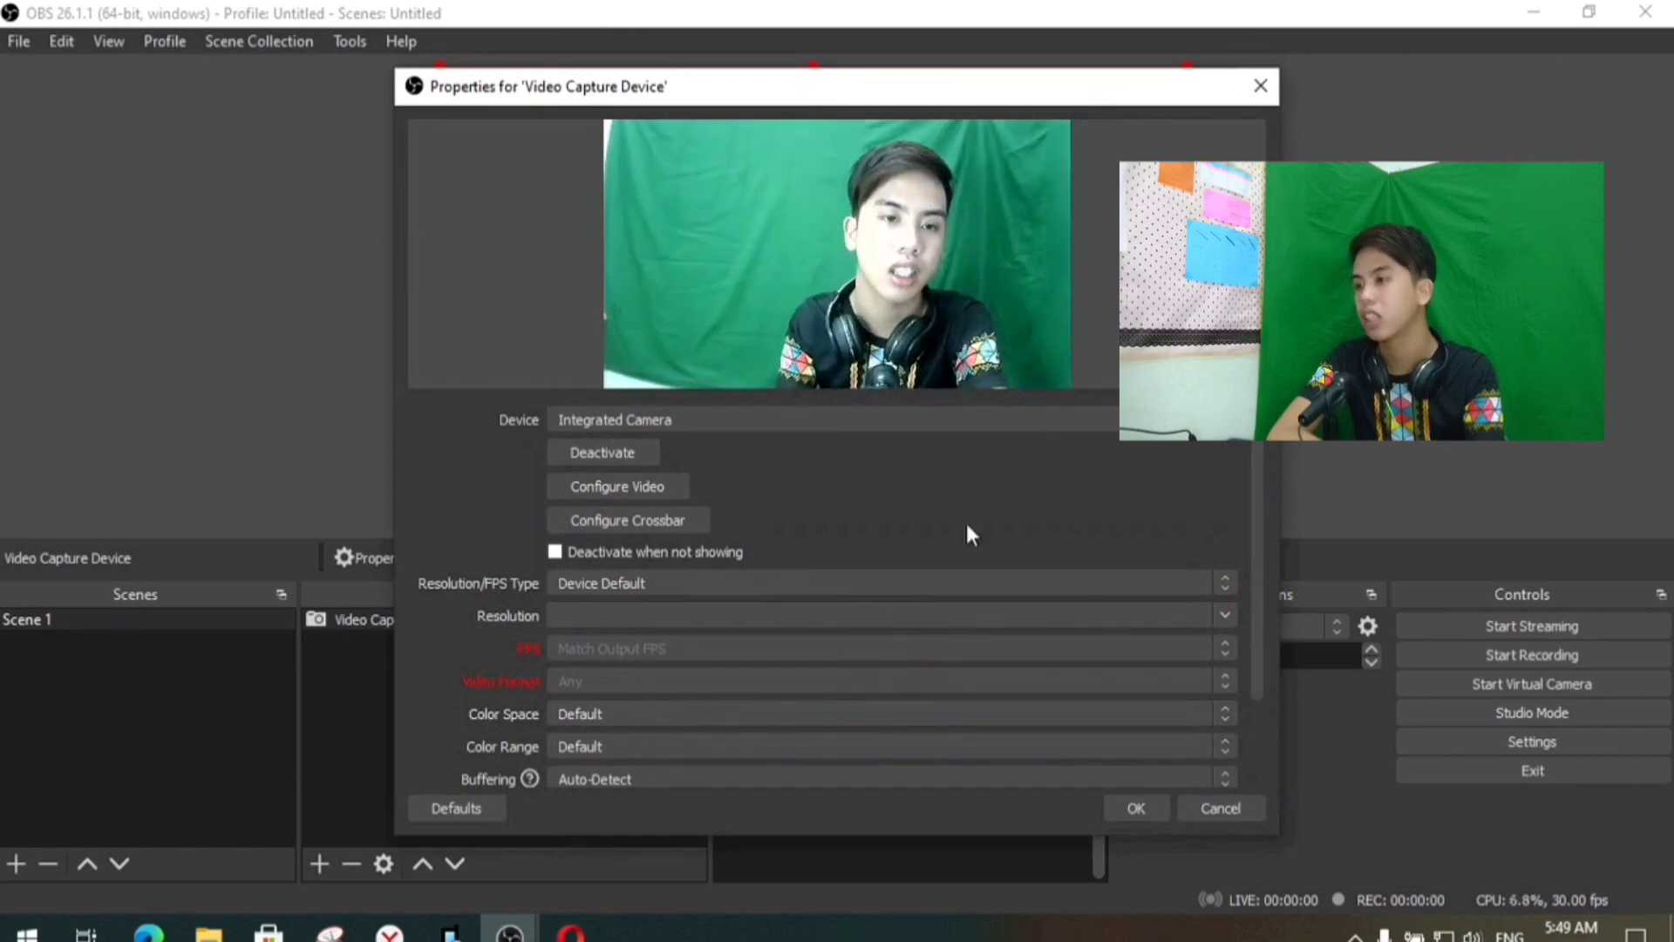
- Try OBS Virtual Camera as the capture device and switch back to Integrated Camera
{"action": "left_click", "coordinate": [785, 412]}
{"action": "left_click", "coordinate": [785, 412]}
{"action": "left_click", "coordinate": [786, 415]}
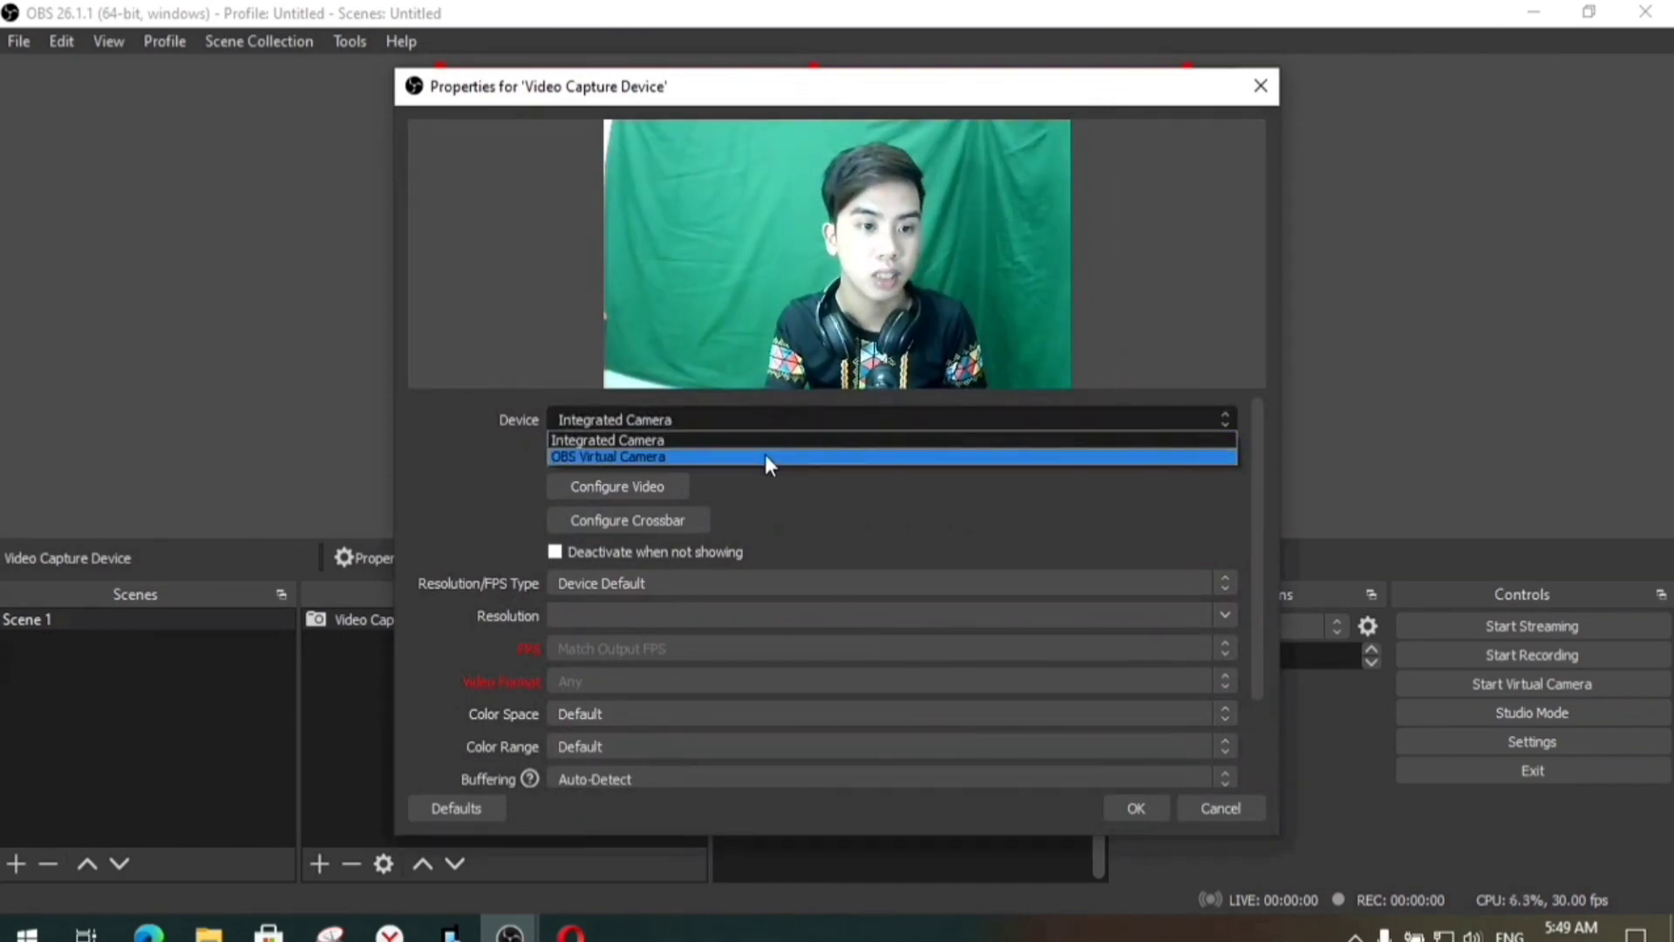
{"action": "left_click", "coordinate": [765, 455]}
{"action": "left_click", "coordinate": [771, 432]}
{"action": "left_click", "coordinate": [763, 441]}
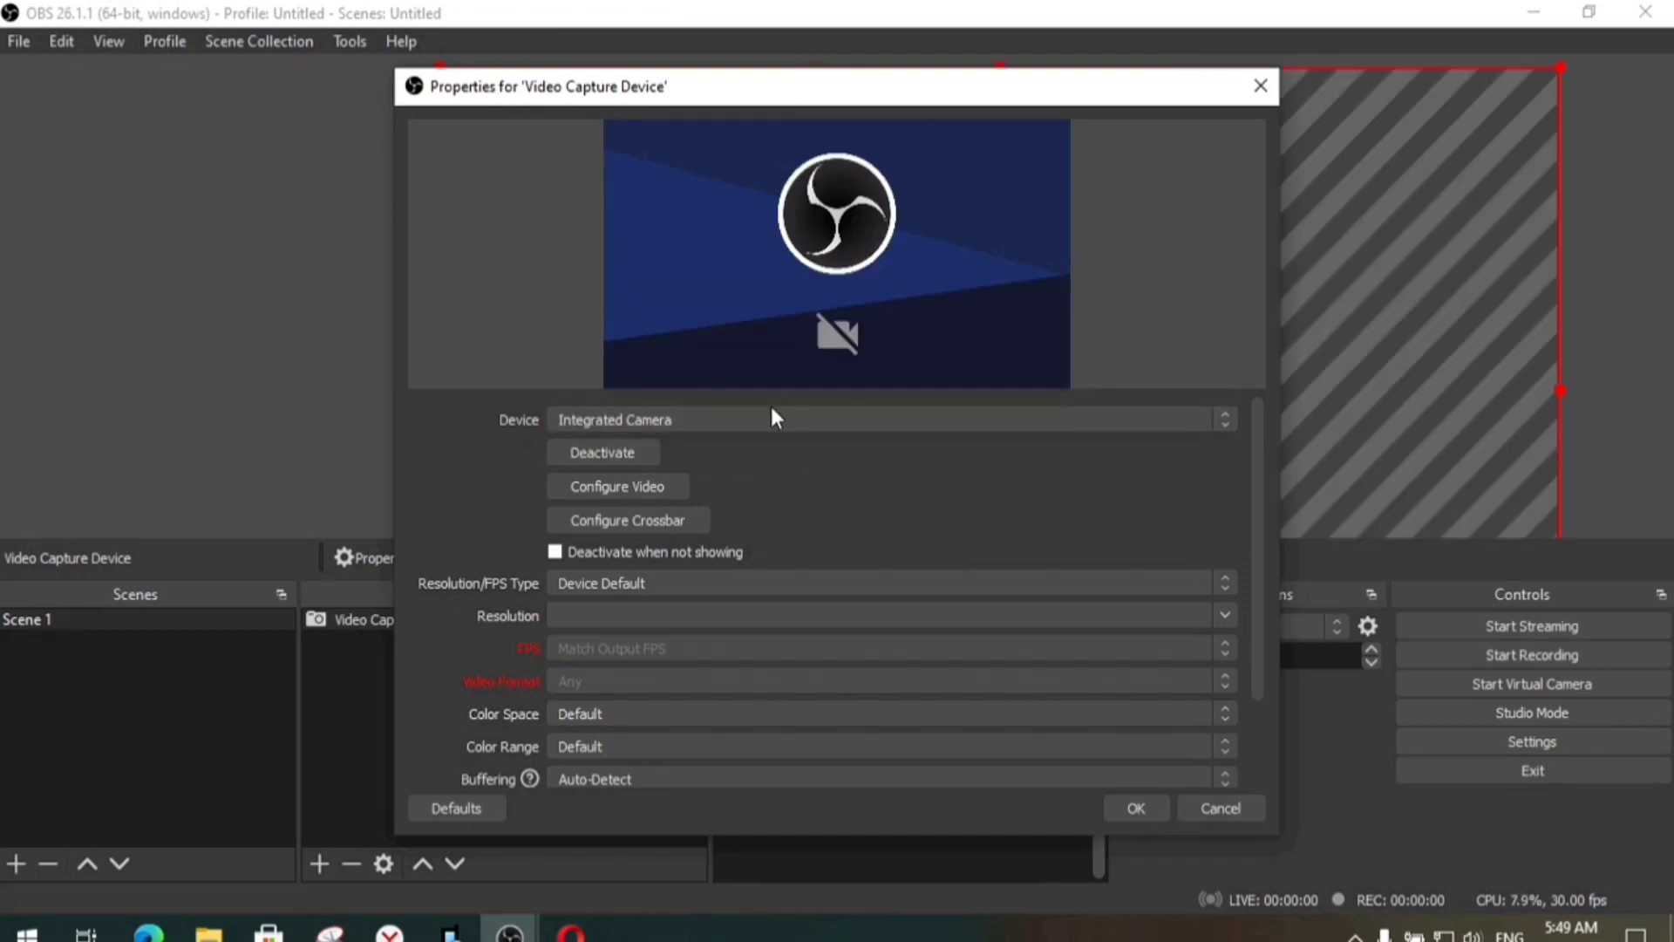
{"action": "left_click", "coordinate": [774, 417]}
{"action": "left_click", "coordinate": [949, 532]}
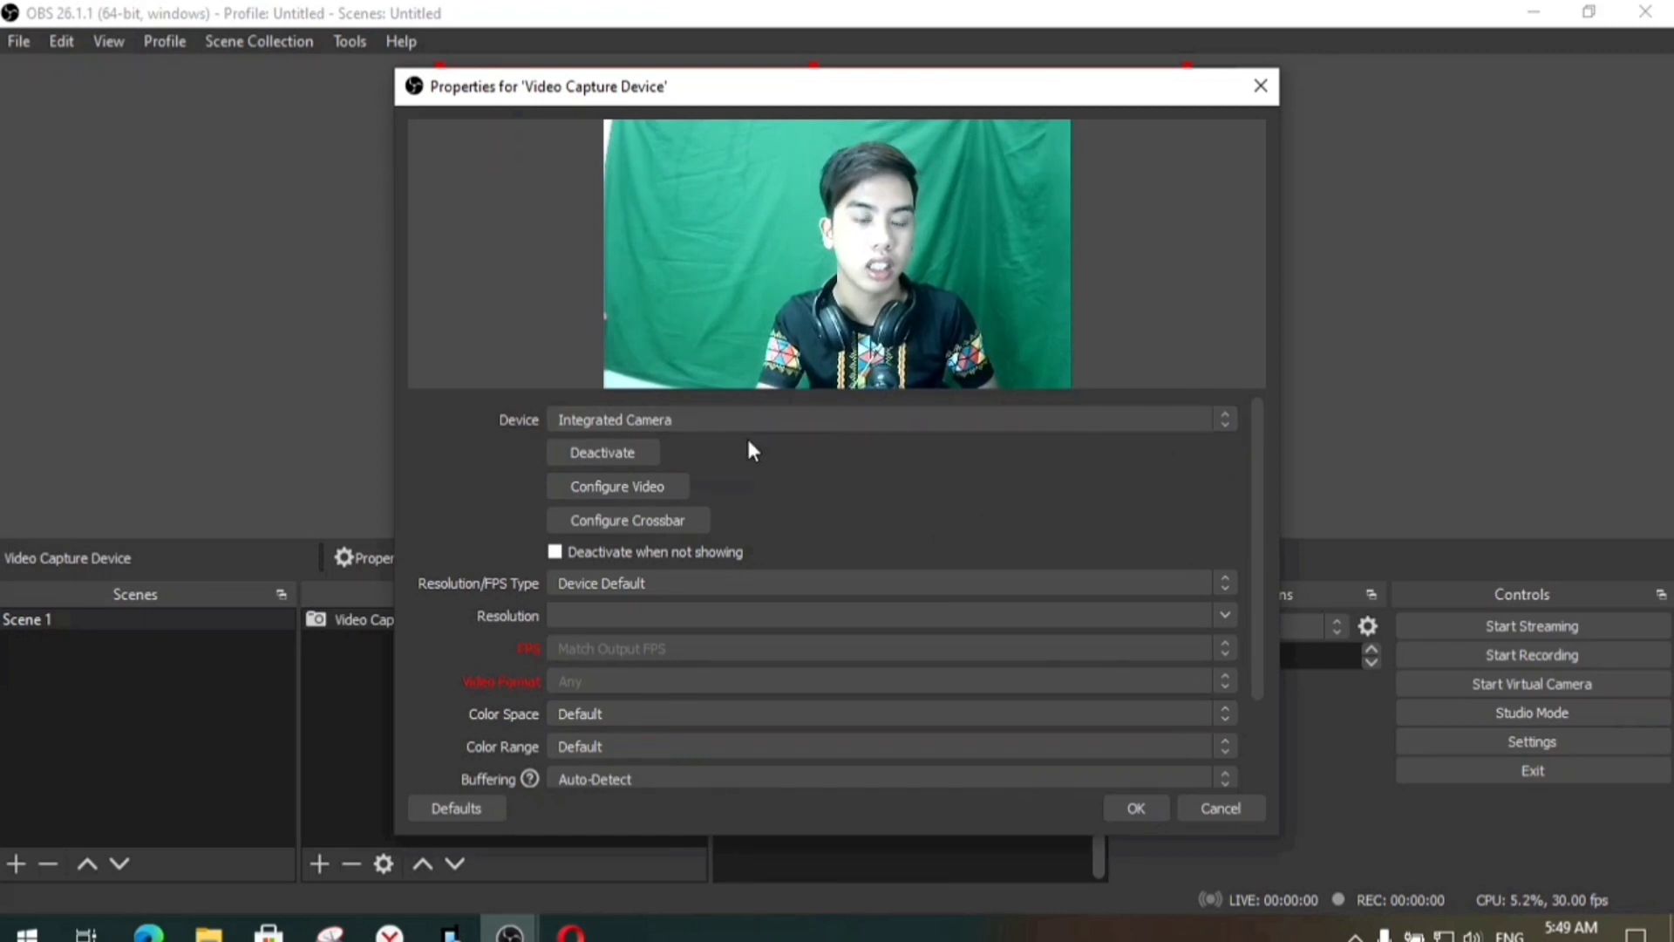
{"action": "left_click", "coordinate": [766, 415]}
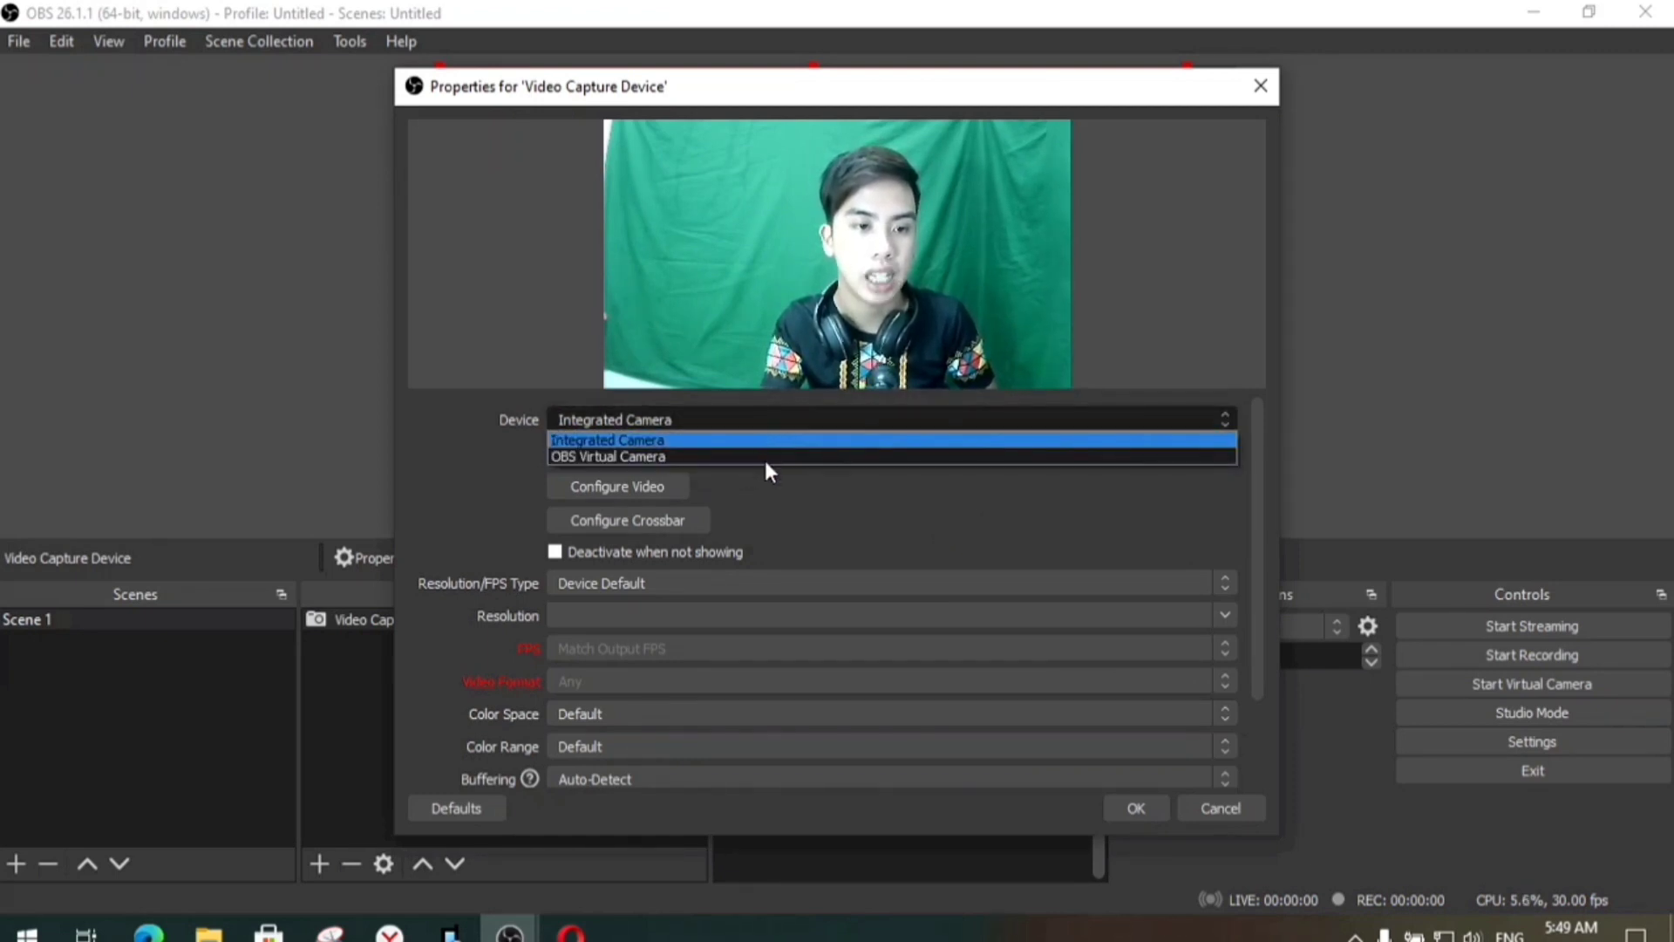
{"action": "left_click", "coordinate": [760, 443]}
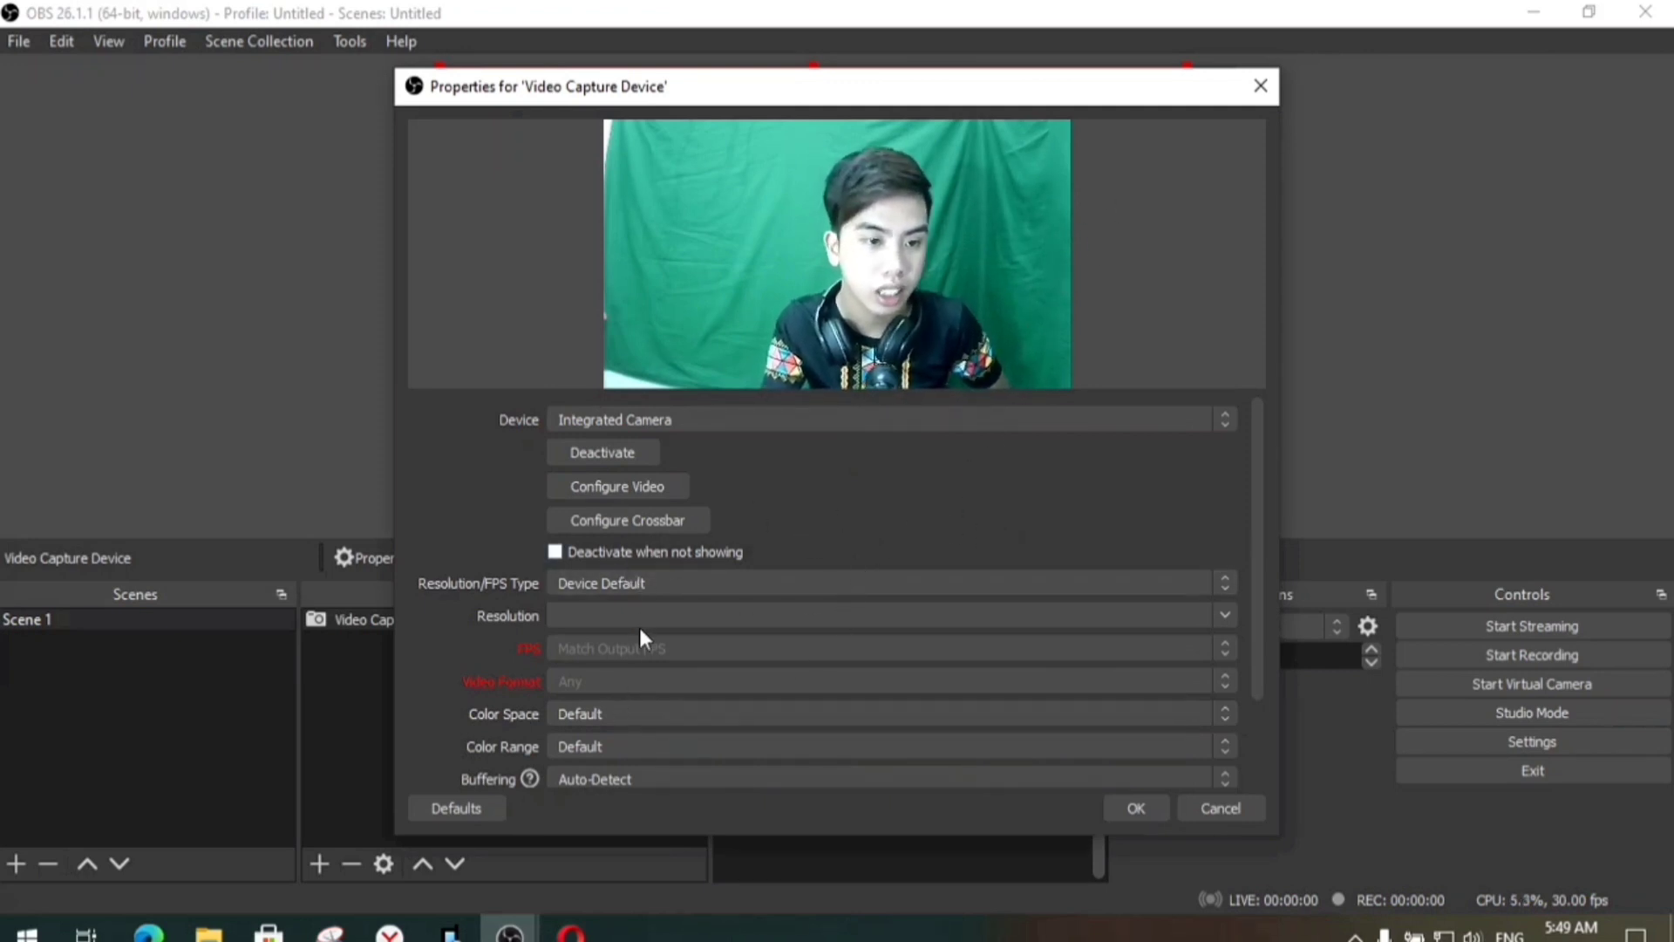
- In the camera's video configuration, set brightness to 104, contrast to 24, saturation to 79, gamma to 107 and white balance to 5217
{"action": "scroll", "coordinate": [824, 606], "scroll_direction": "down", "scroll_amount": 4}
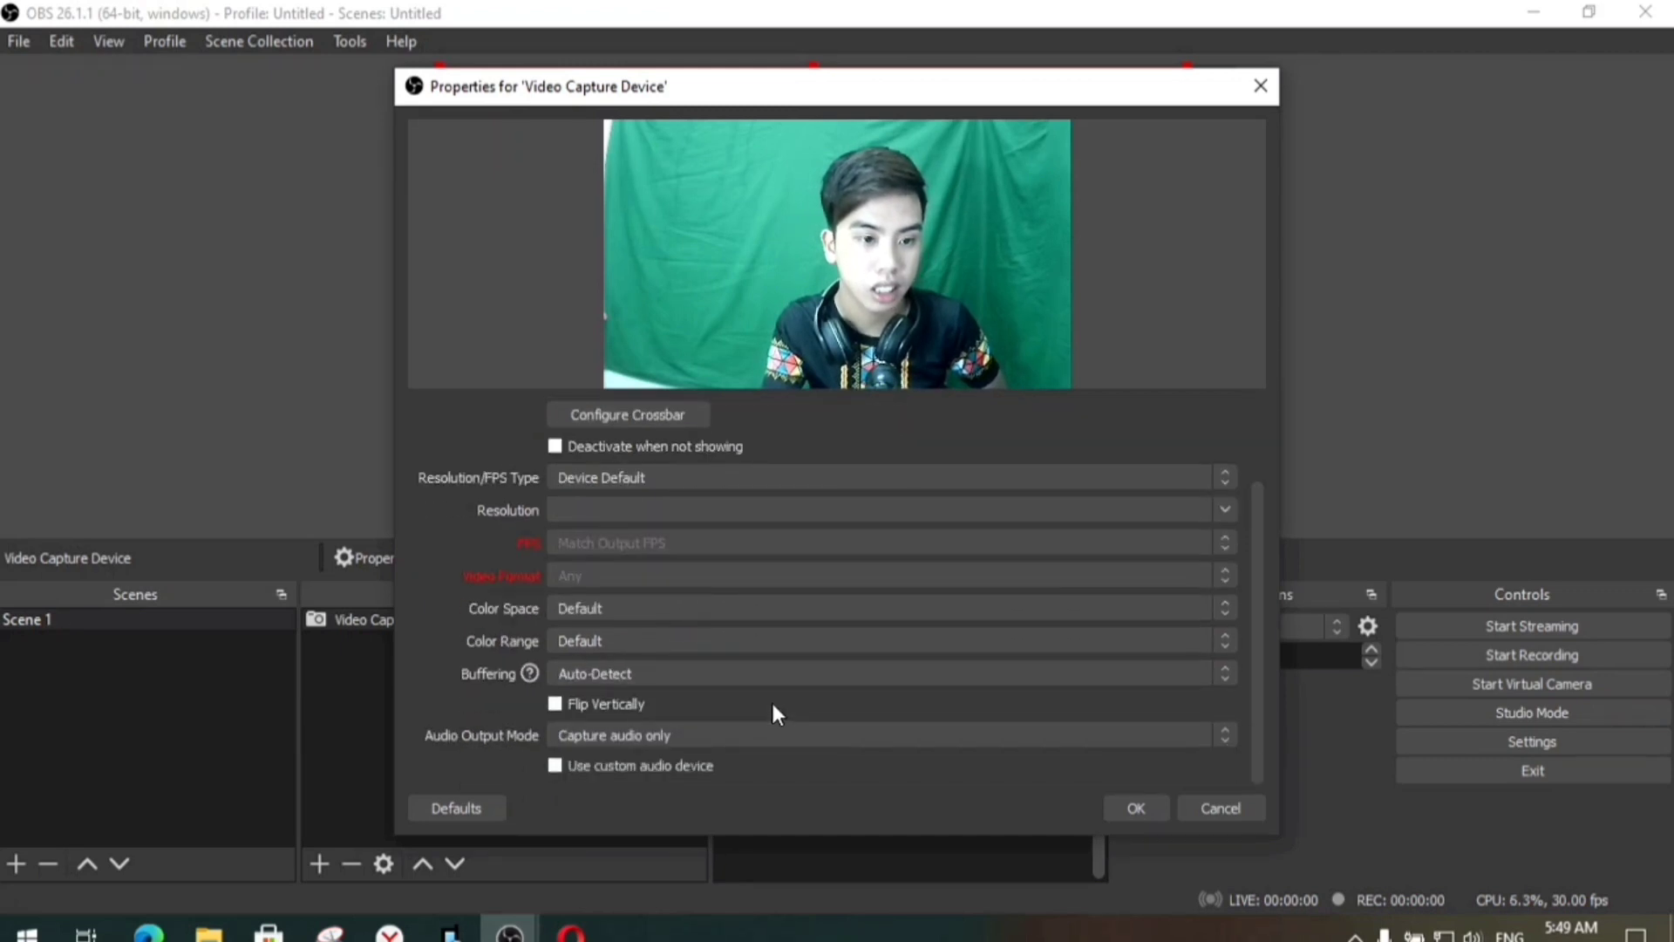
{"action": "scroll", "coordinate": [771, 694], "scroll_direction": "up", "scroll_amount": 4}
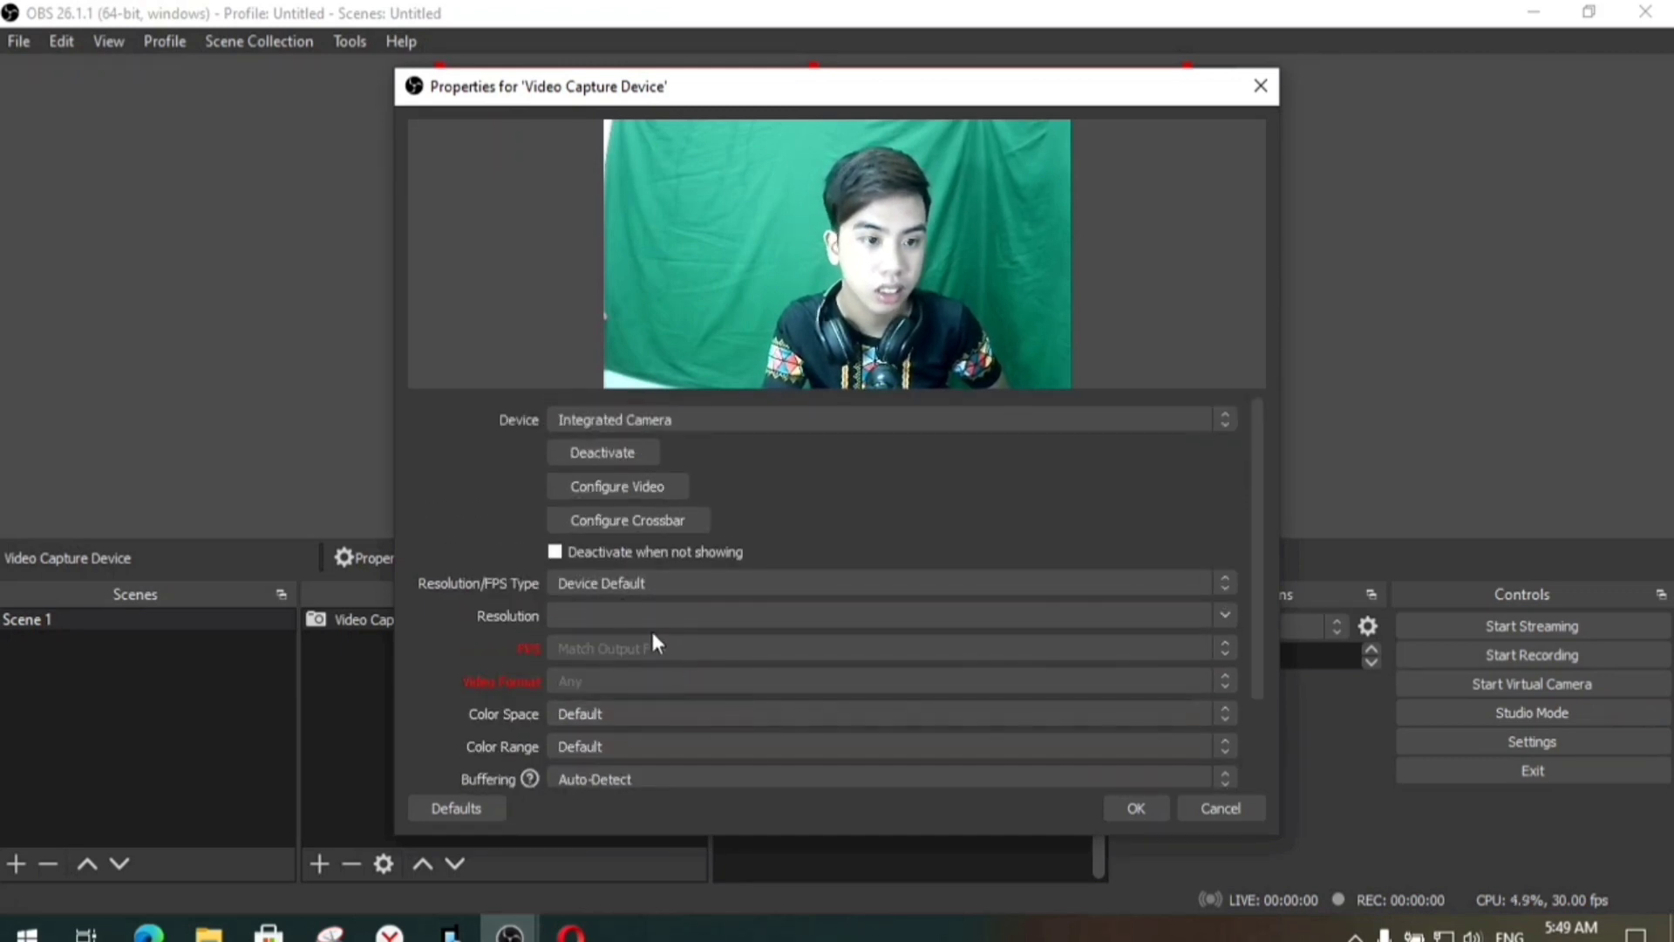
{"action": "left_click", "coordinate": [621, 488]}
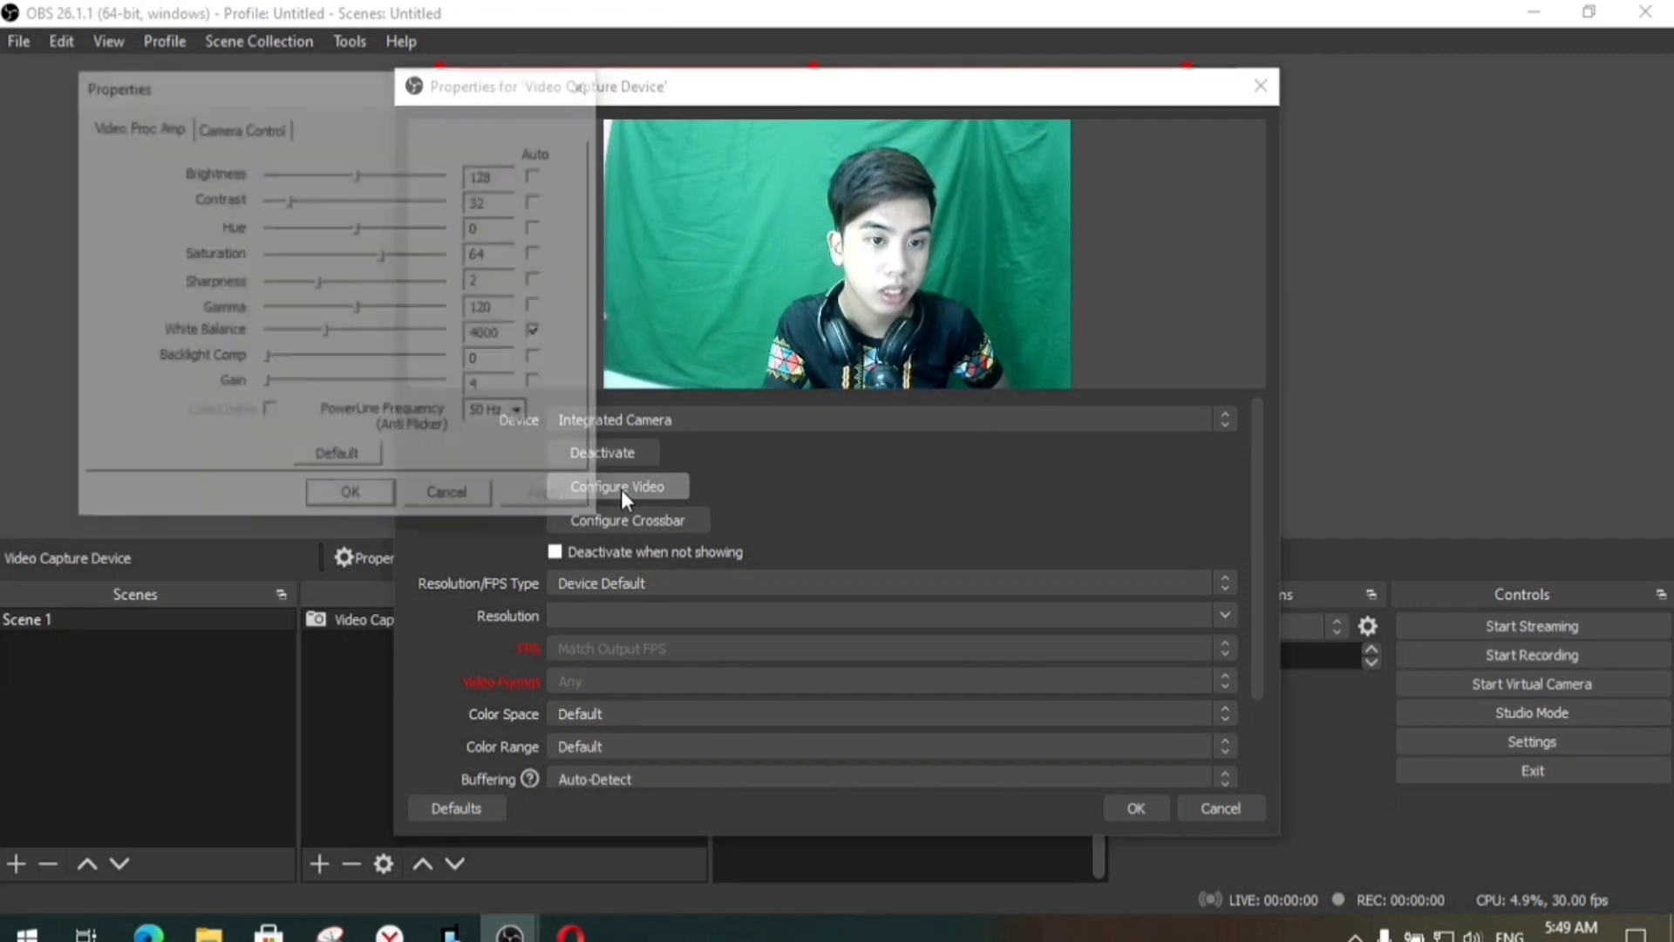
{"action": "left_click_drag", "start_coordinate": [230, 91], "coordinate": [1011, 167]}
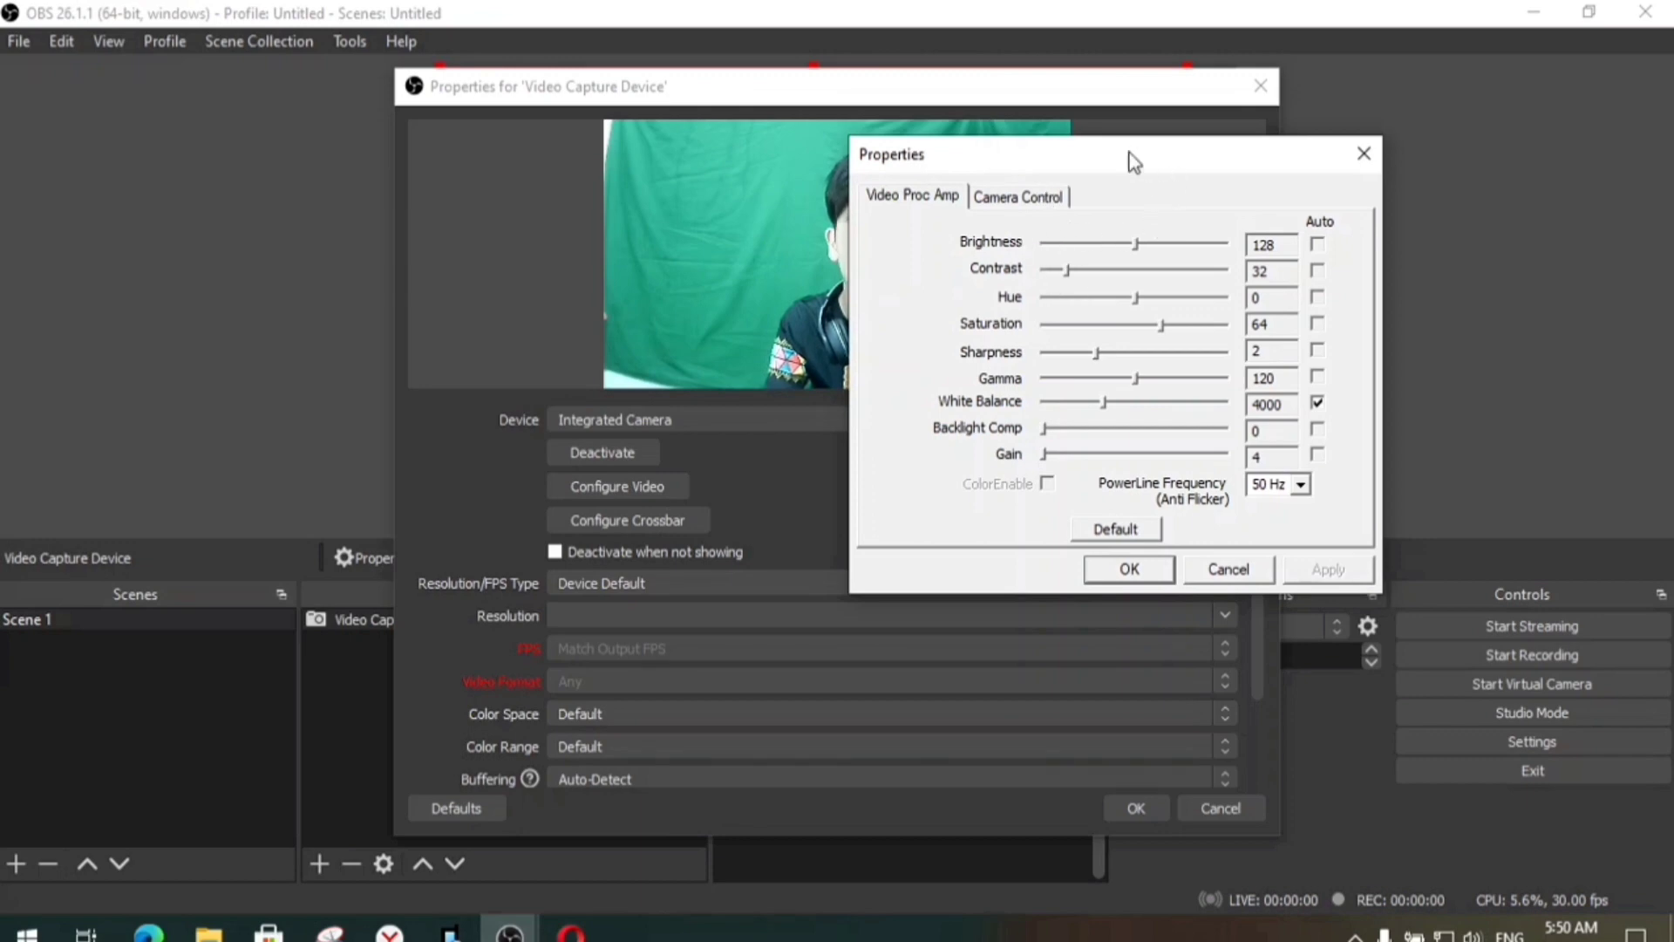
{"action": "left_click_drag", "start_coordinate": [1134, 162], "coordinate": [1285, 132]}
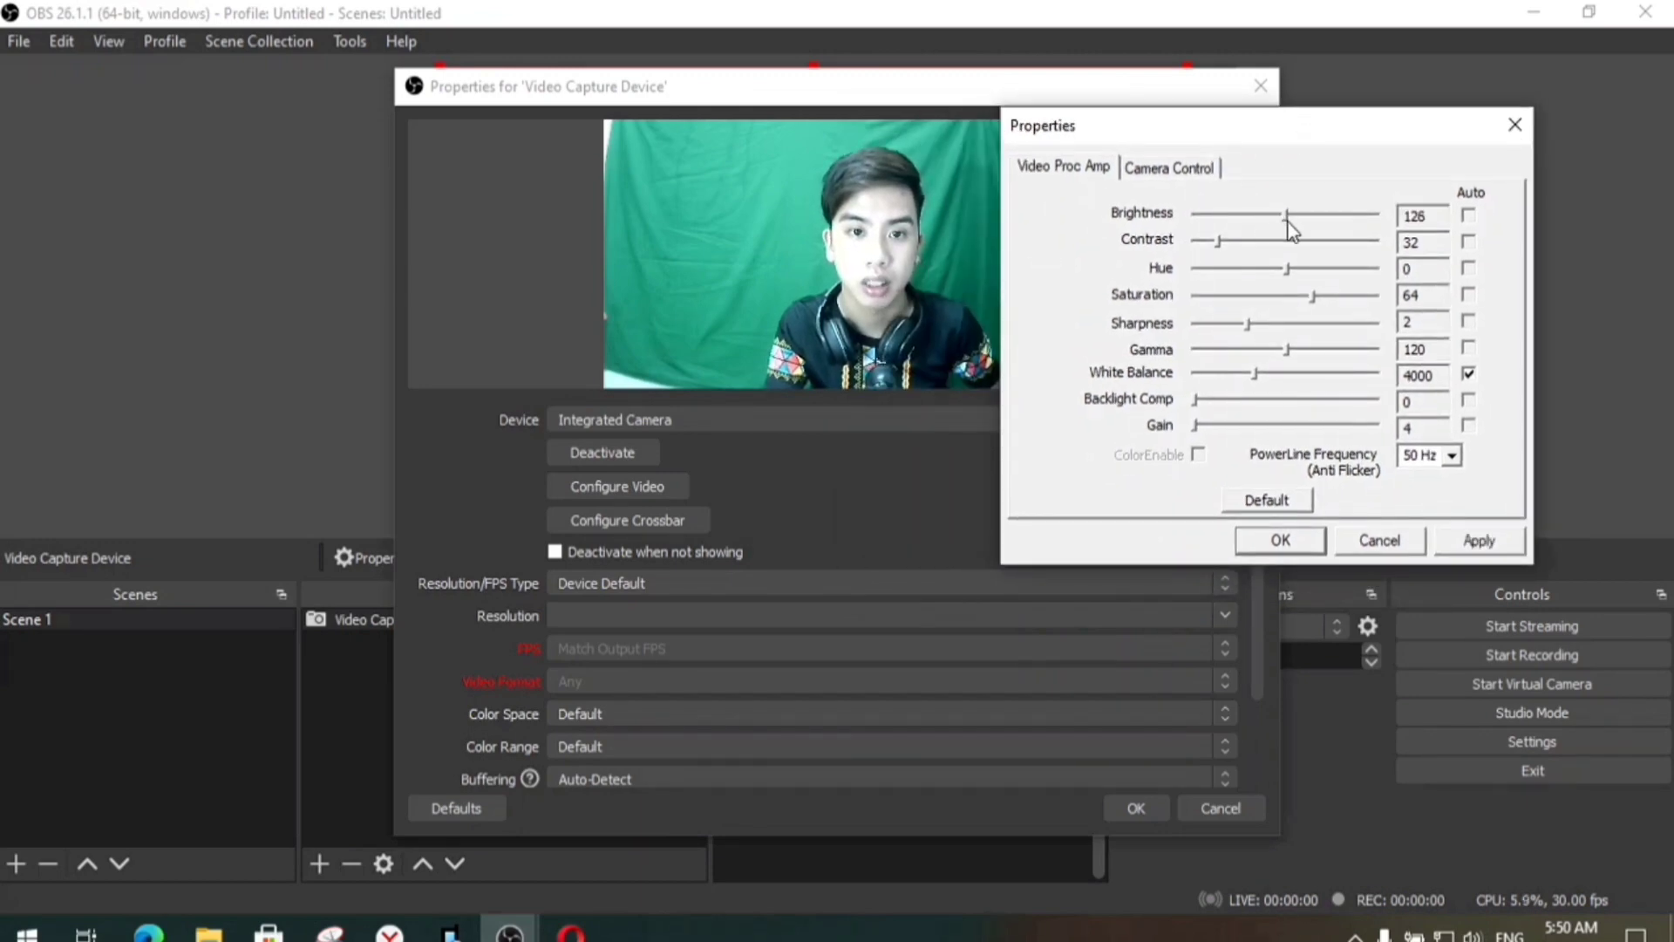
{"action": "left_click_drag", "start_coordinate": [1289, 224], "coordinate": [1214, 258]}
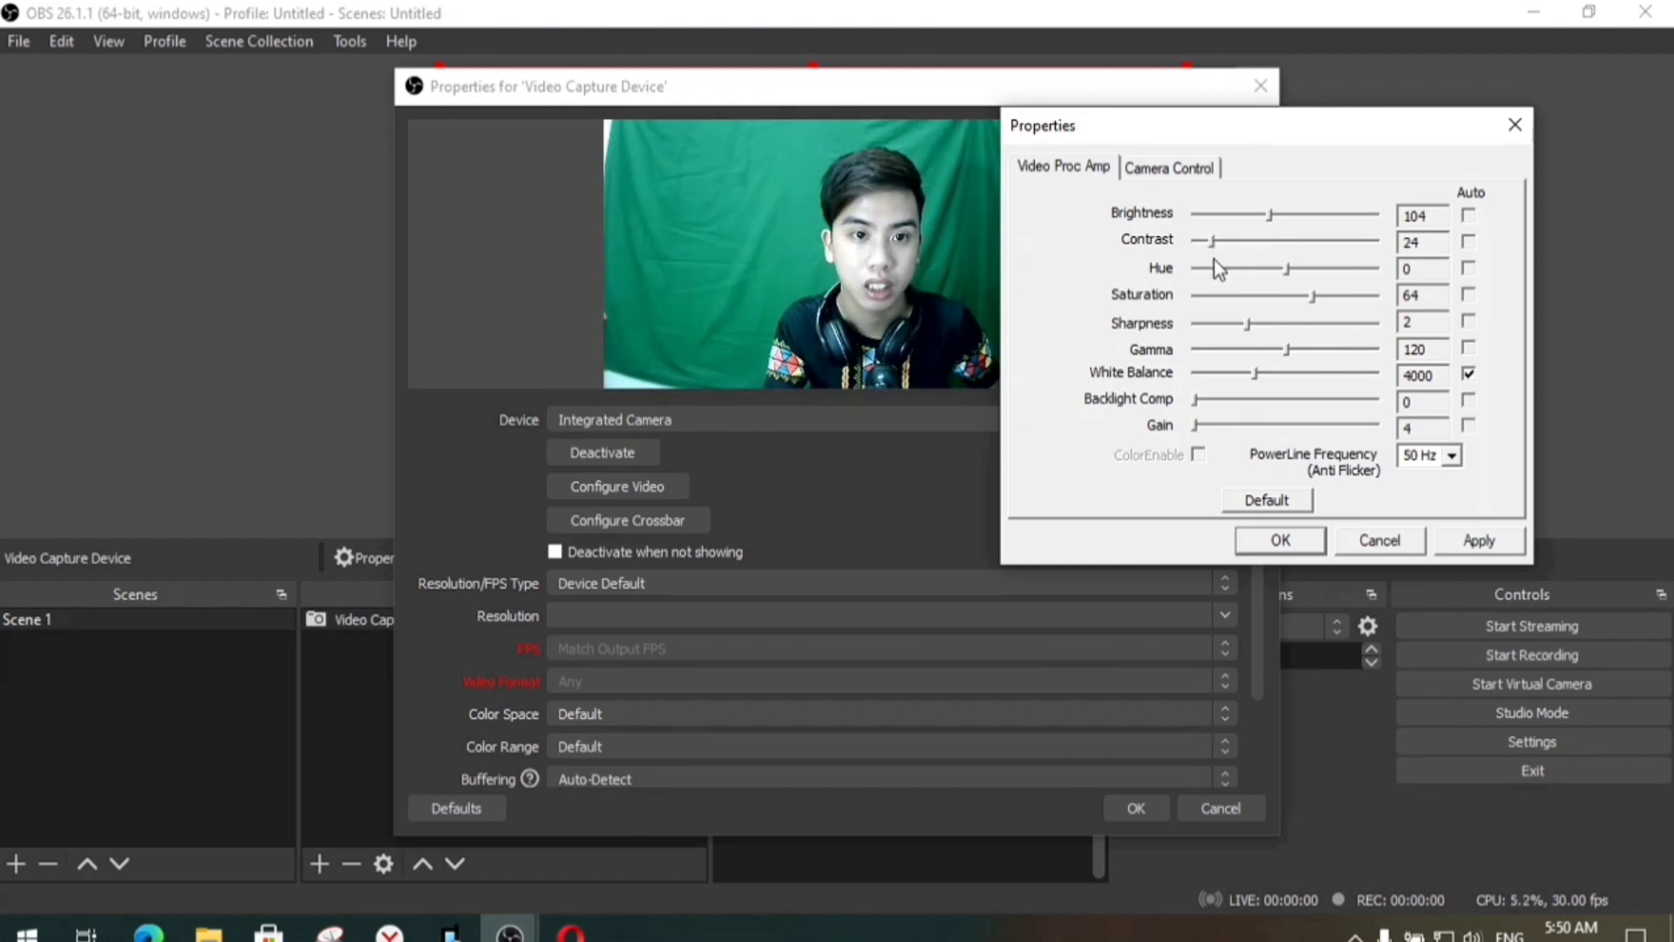
{"action": "left_click_drag", "start_coordinate": [1313, 295], "coordinate": [1331, 295]}
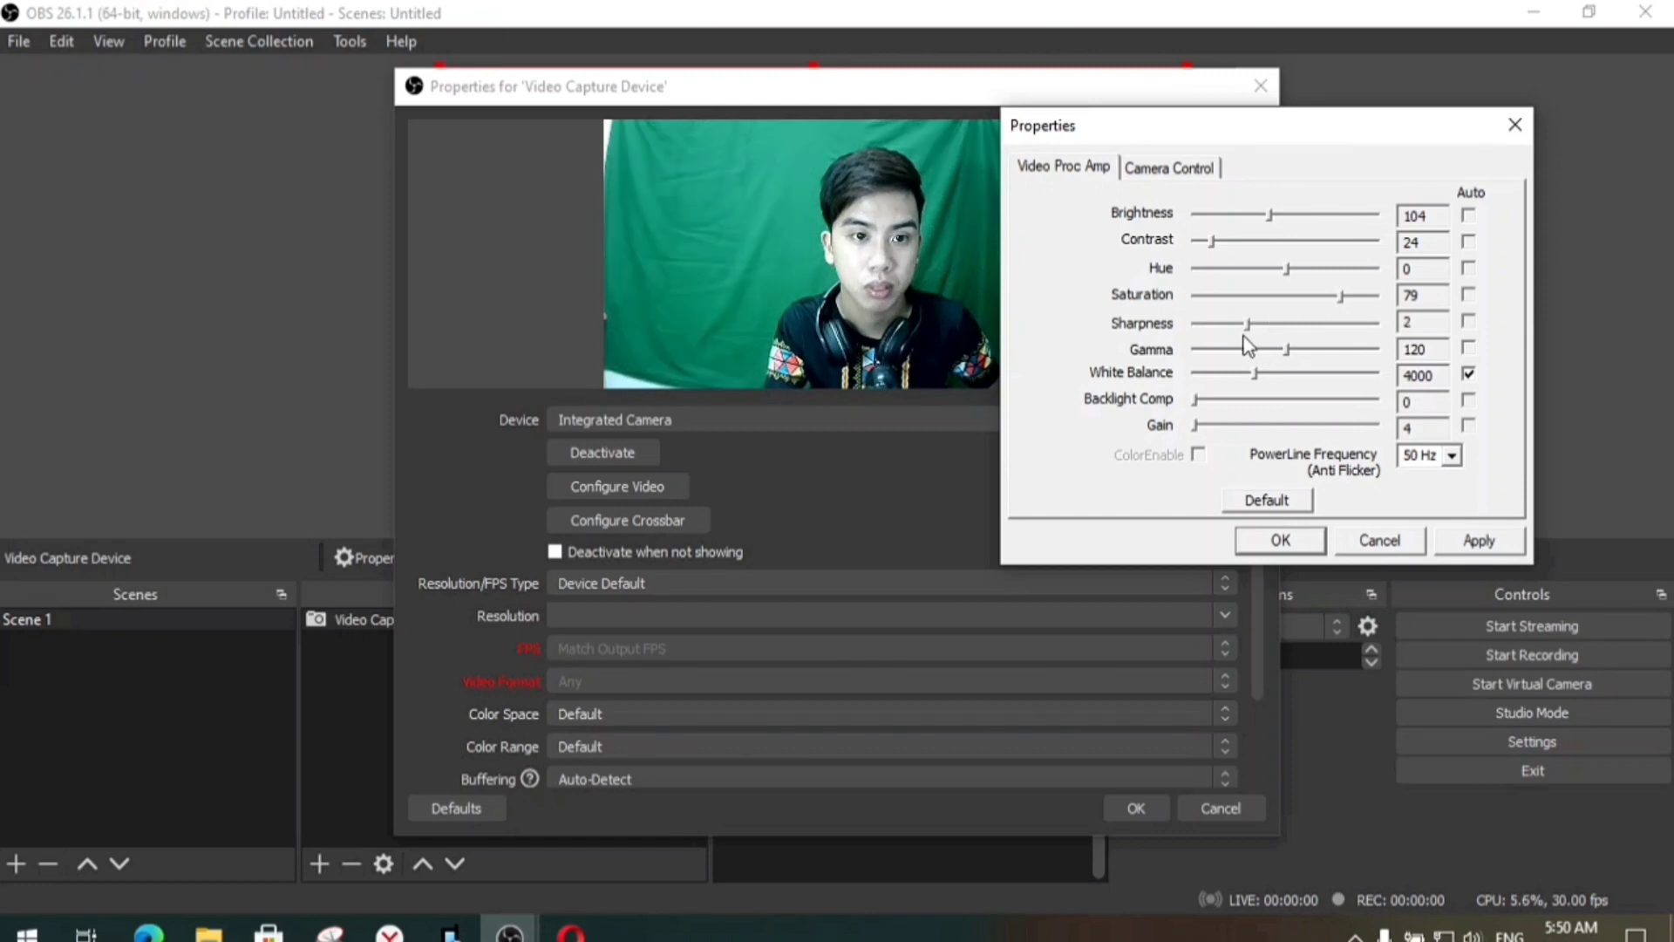
{"action": "left_click_drag", "start_coordinate": [1259, 368], "coordinate": [1315, 376]}
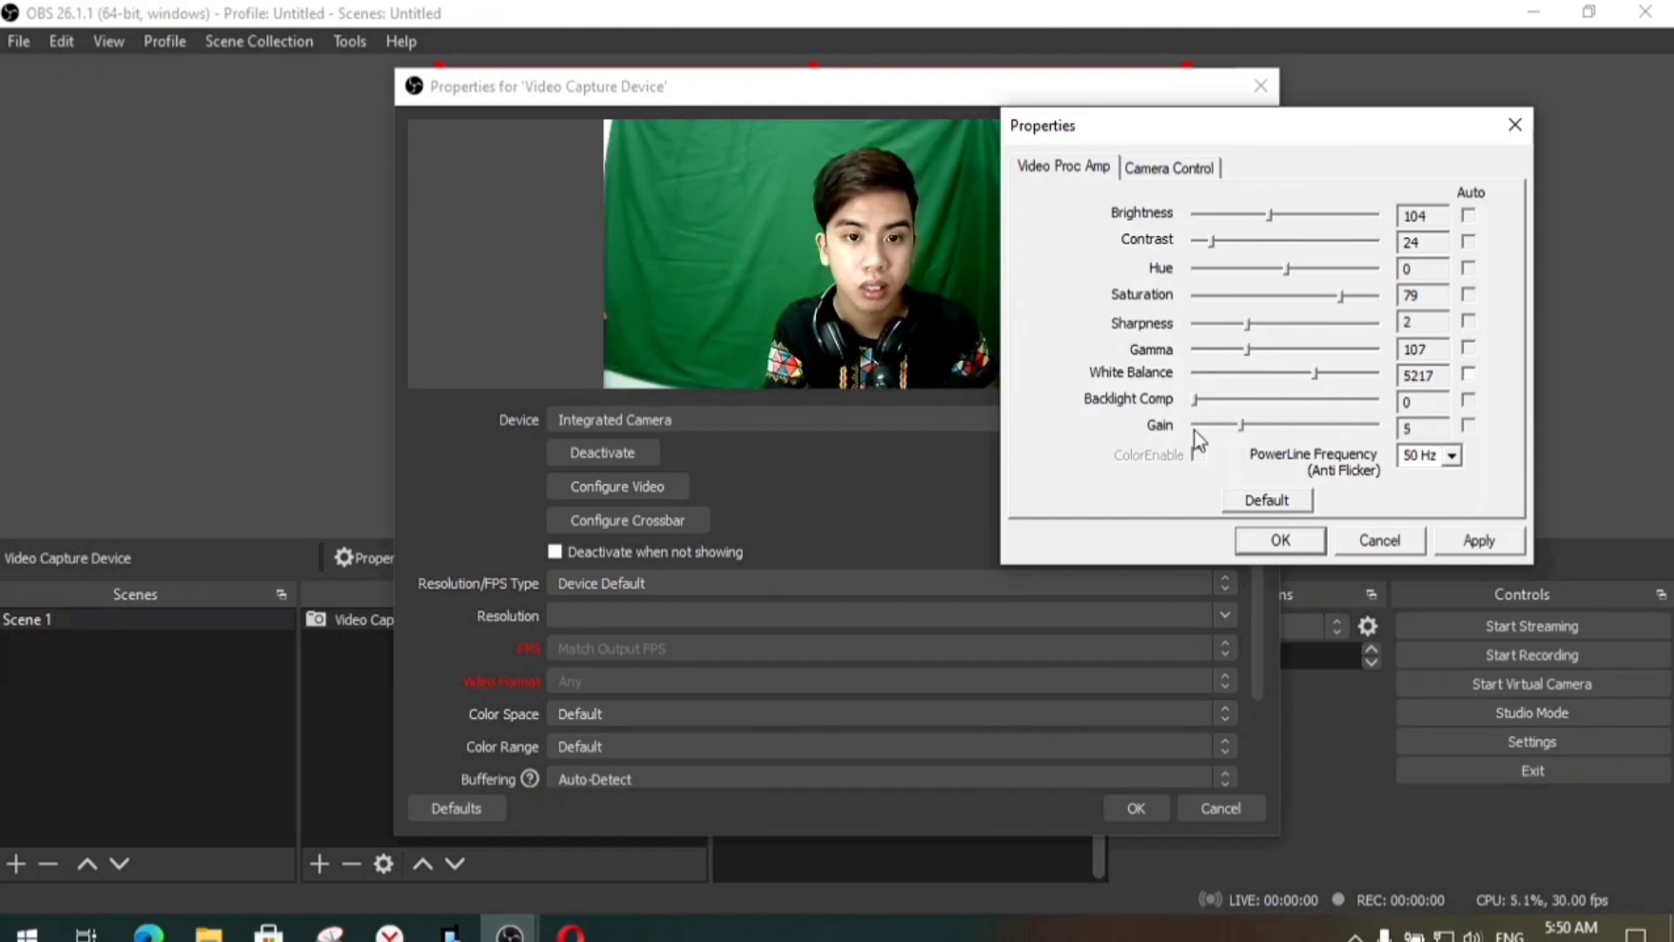
- Set the camera's exposure to -2 with Auto enabled, adjust brightness to 105 and gain to 4, and accept the video configuration
{"action": "left_click", "coordinate": [1158, 168]}
{"action": "left_click_drag", "start_coordinate": [1232, 281], "coordinate": [1349, 286]}
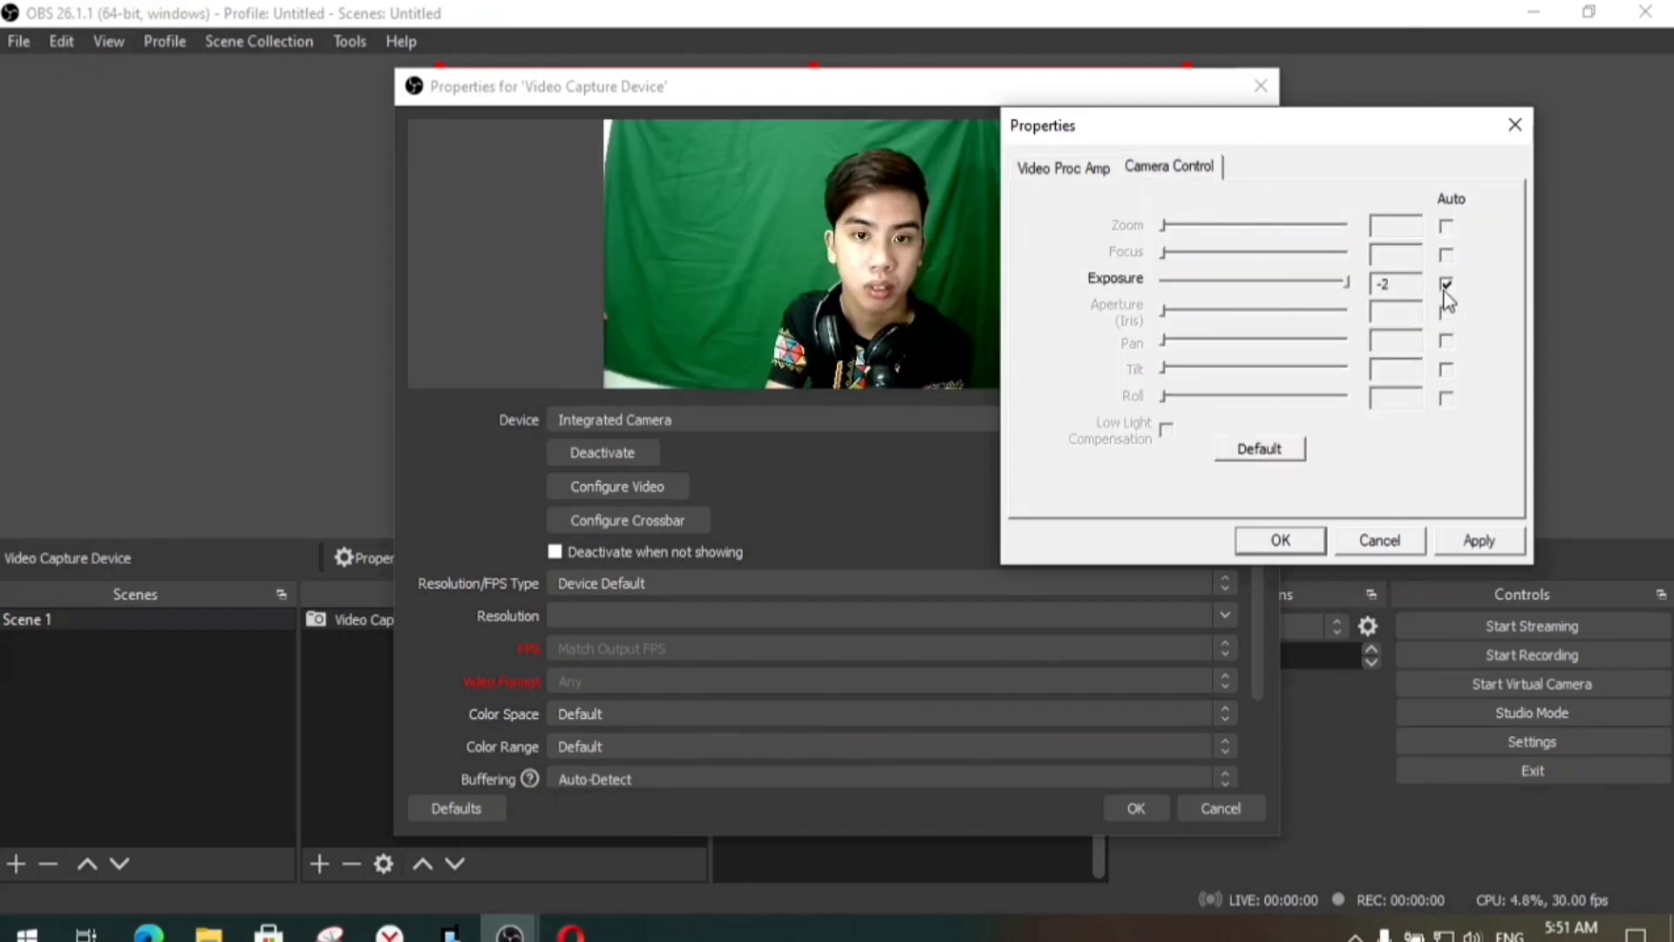
{"action": "left_click", "coordinate": [1091, 178]}
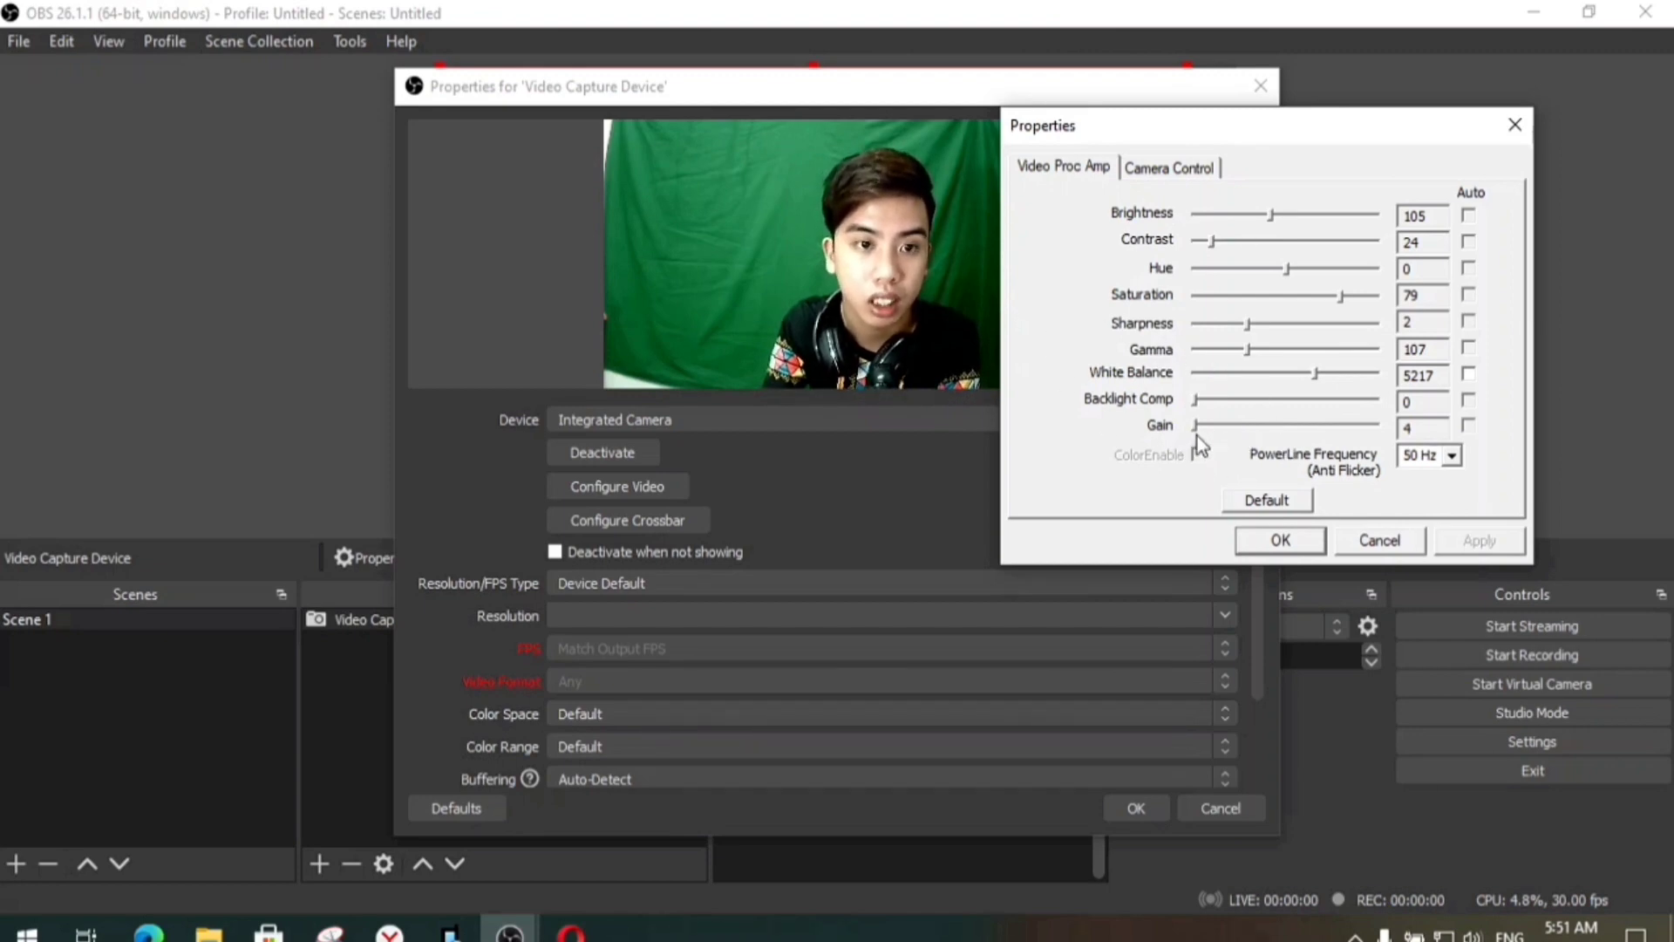
{"action": "left_click", "coordinate": [1278, 539]}
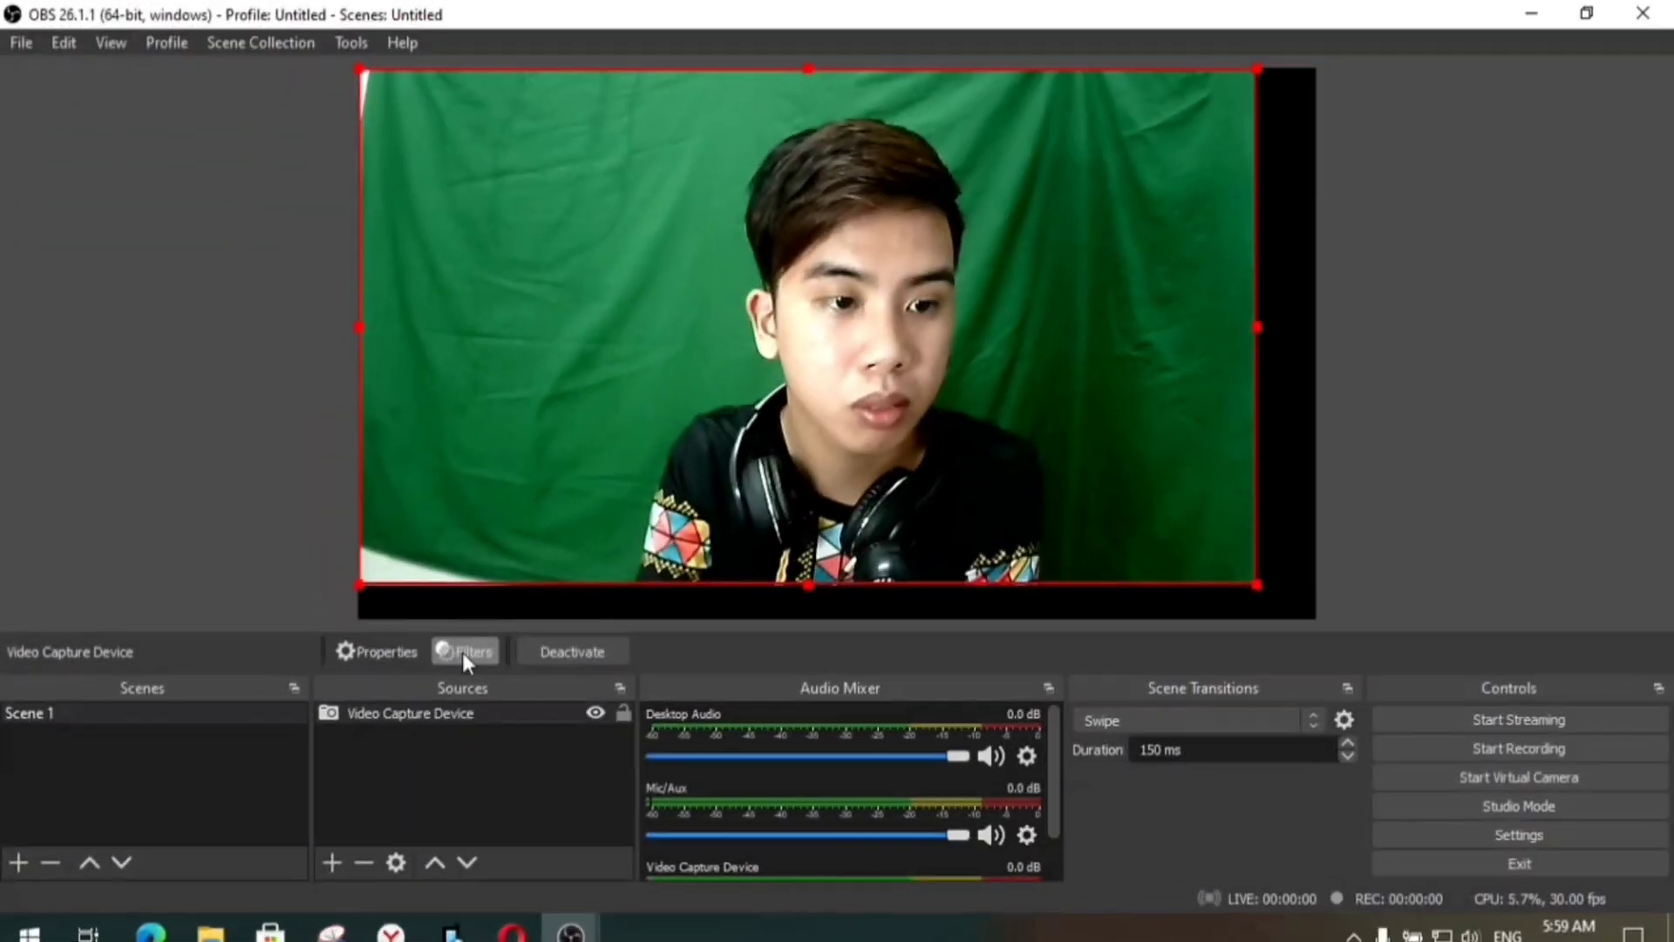
- Add a Crop/Pad effect filter to the Video Capture Device source
{"action": "left_click", "coordinate": [462, 652]}
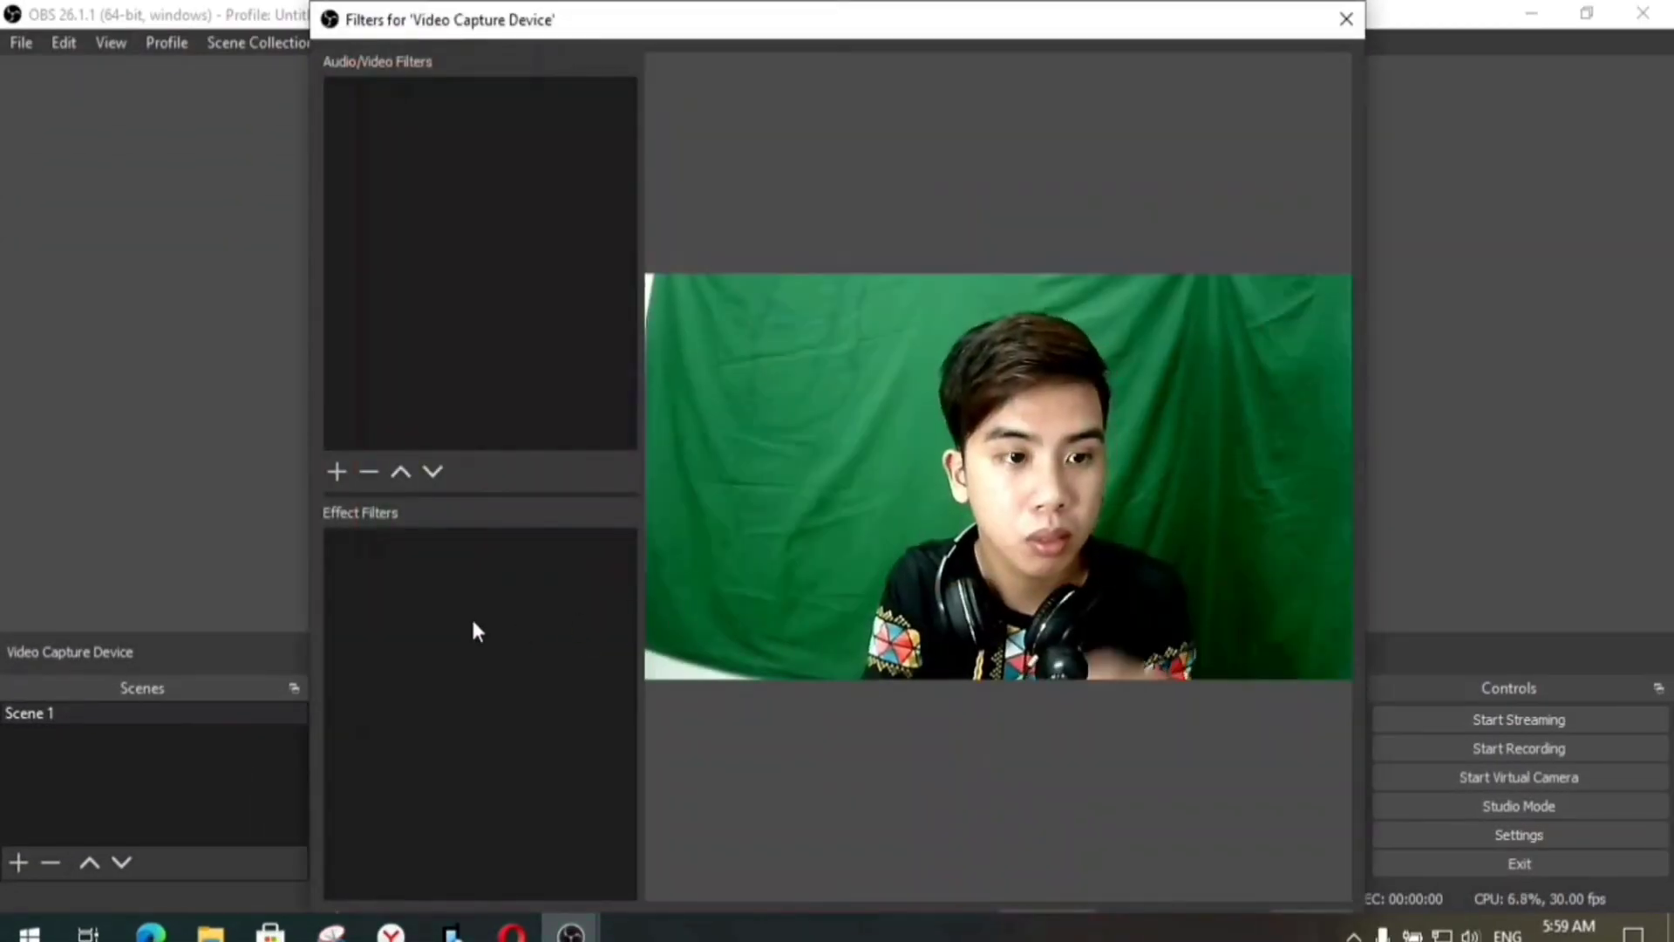
{"action": "left_click_drag", "start_coordinate": [311, 3], "coordinate": [485, 175]}
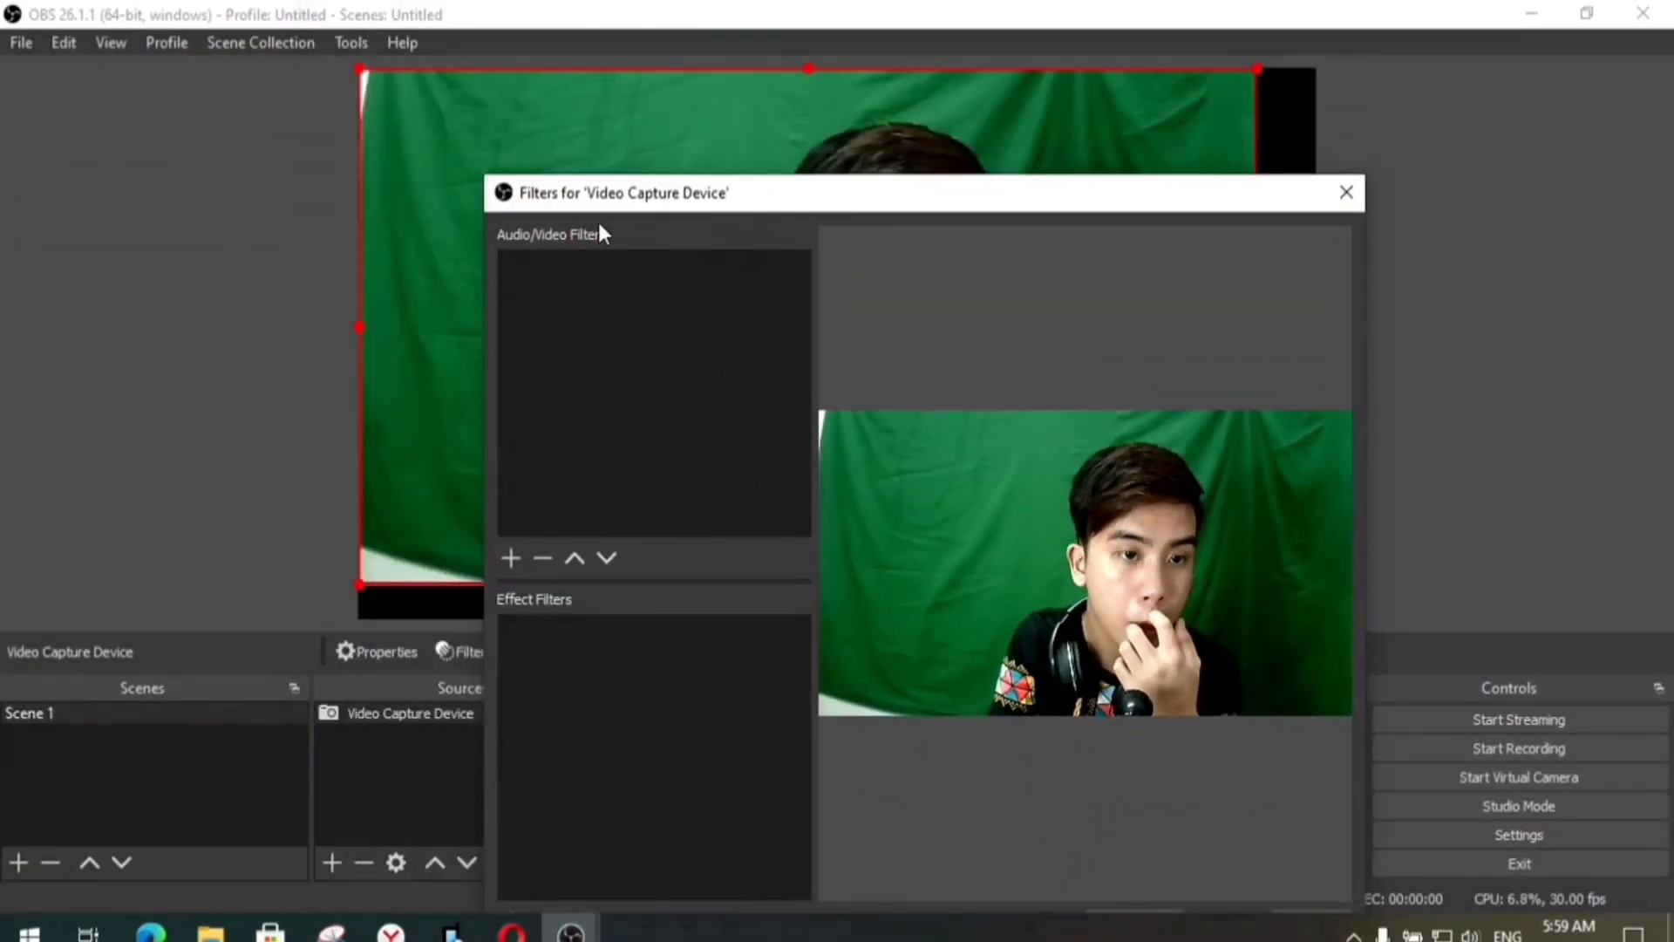
{"action": "left_click_drag", "start_coordinate": [609, 198], "coordinate": [589, 48]}
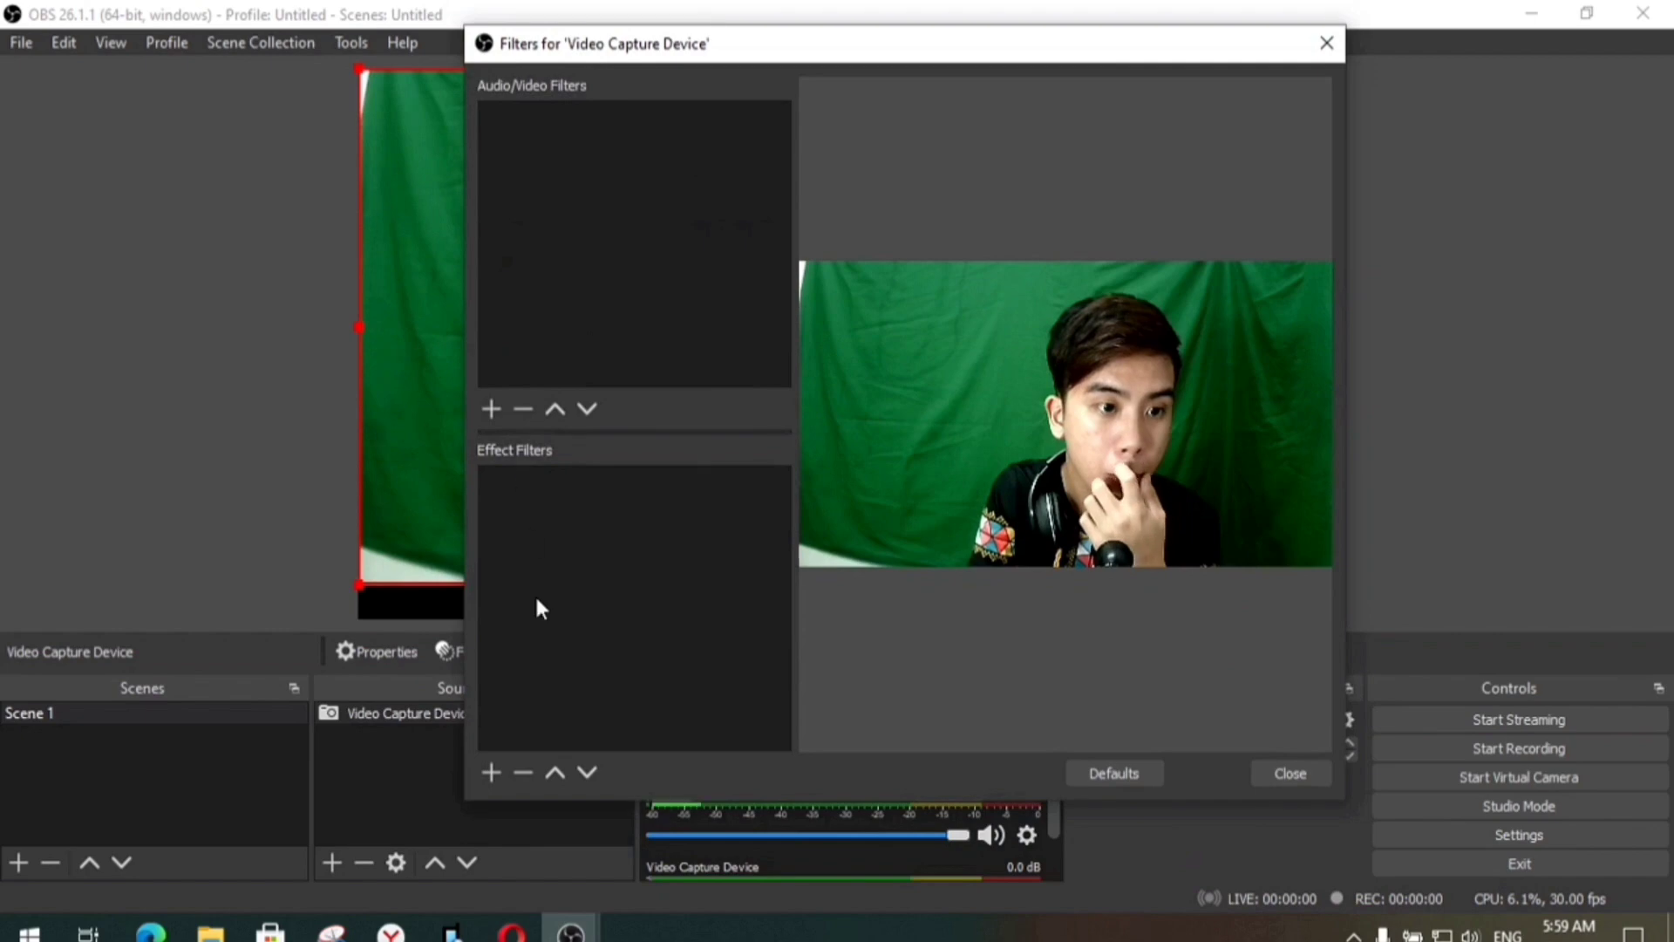
{"action": "left_click", "coordinate": [503, 779]}
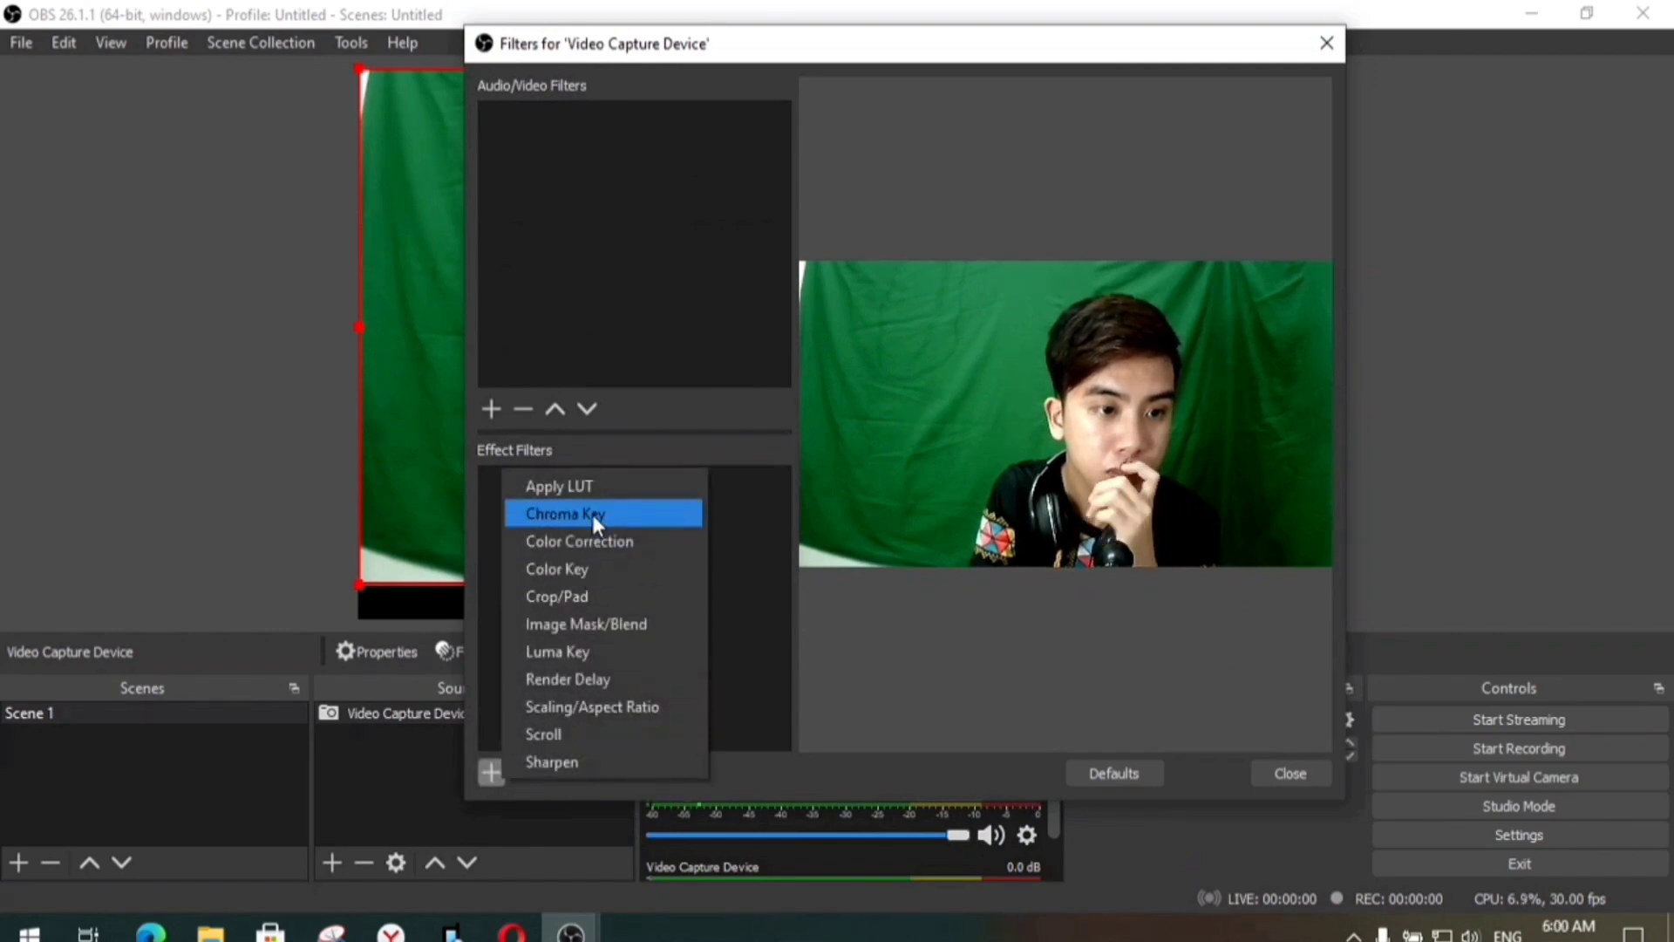
{"action": "left_click", "coordinate": [561, 595]}
{"action": "left_click", "coordinate": [859, 463]}
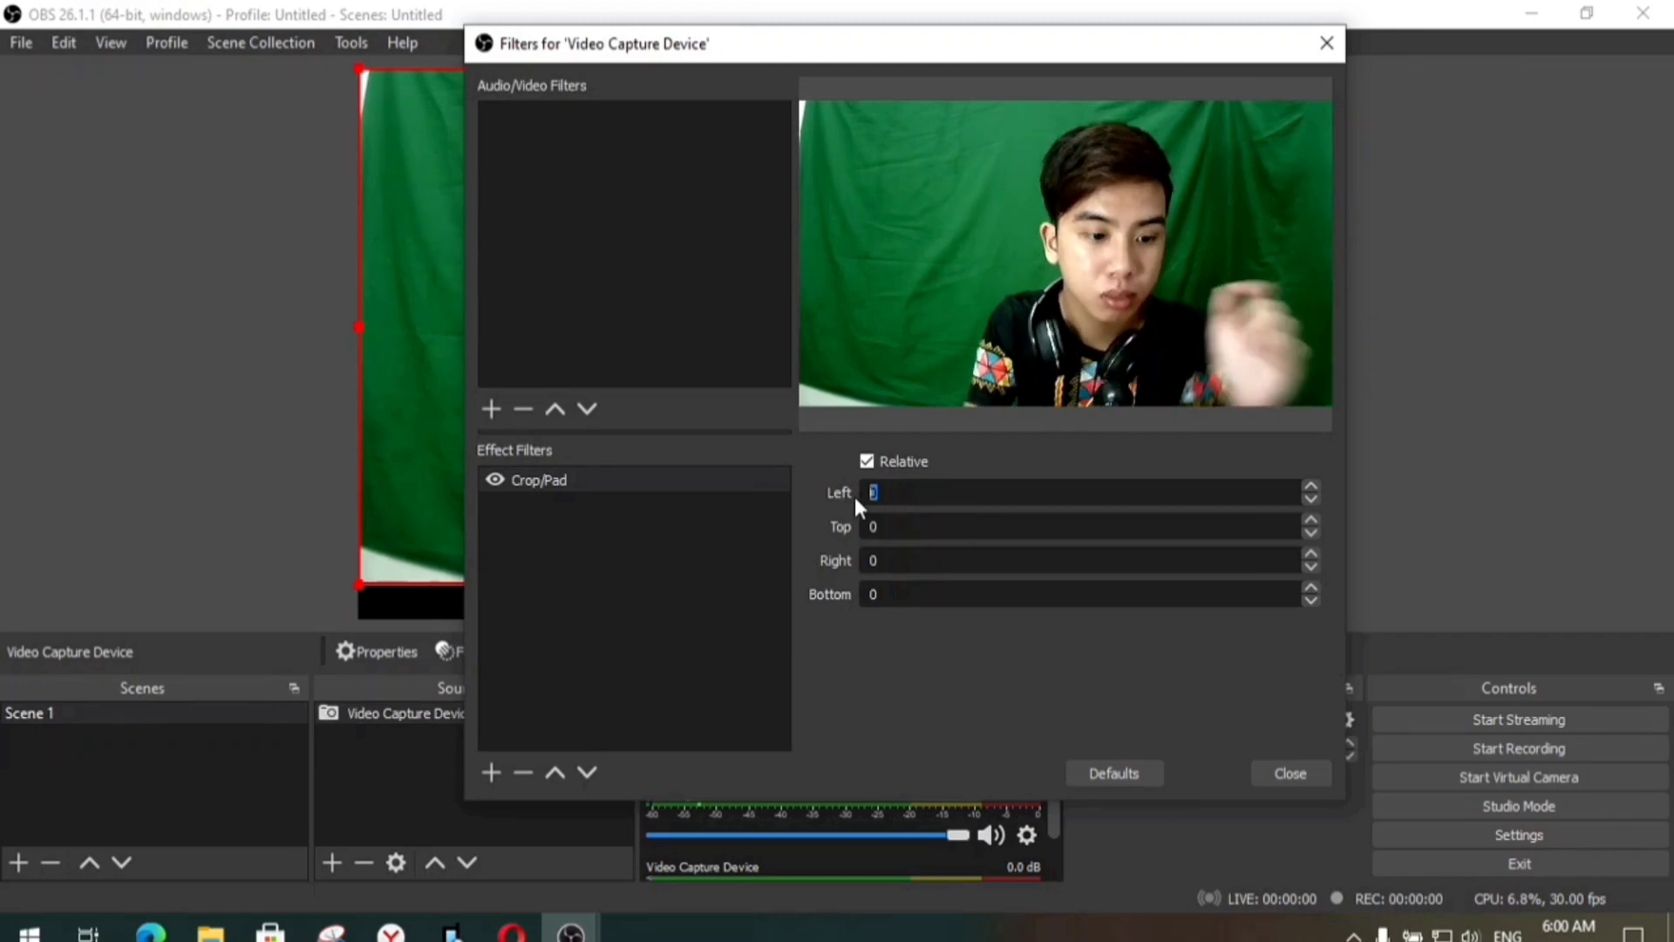
- Set the Crop/Pad filter to crop 80 from the left and 40 from the bottom, and close the filters window
{"action": "key", "text": "BackSpace"}
{"action": "type", "text": "80"}
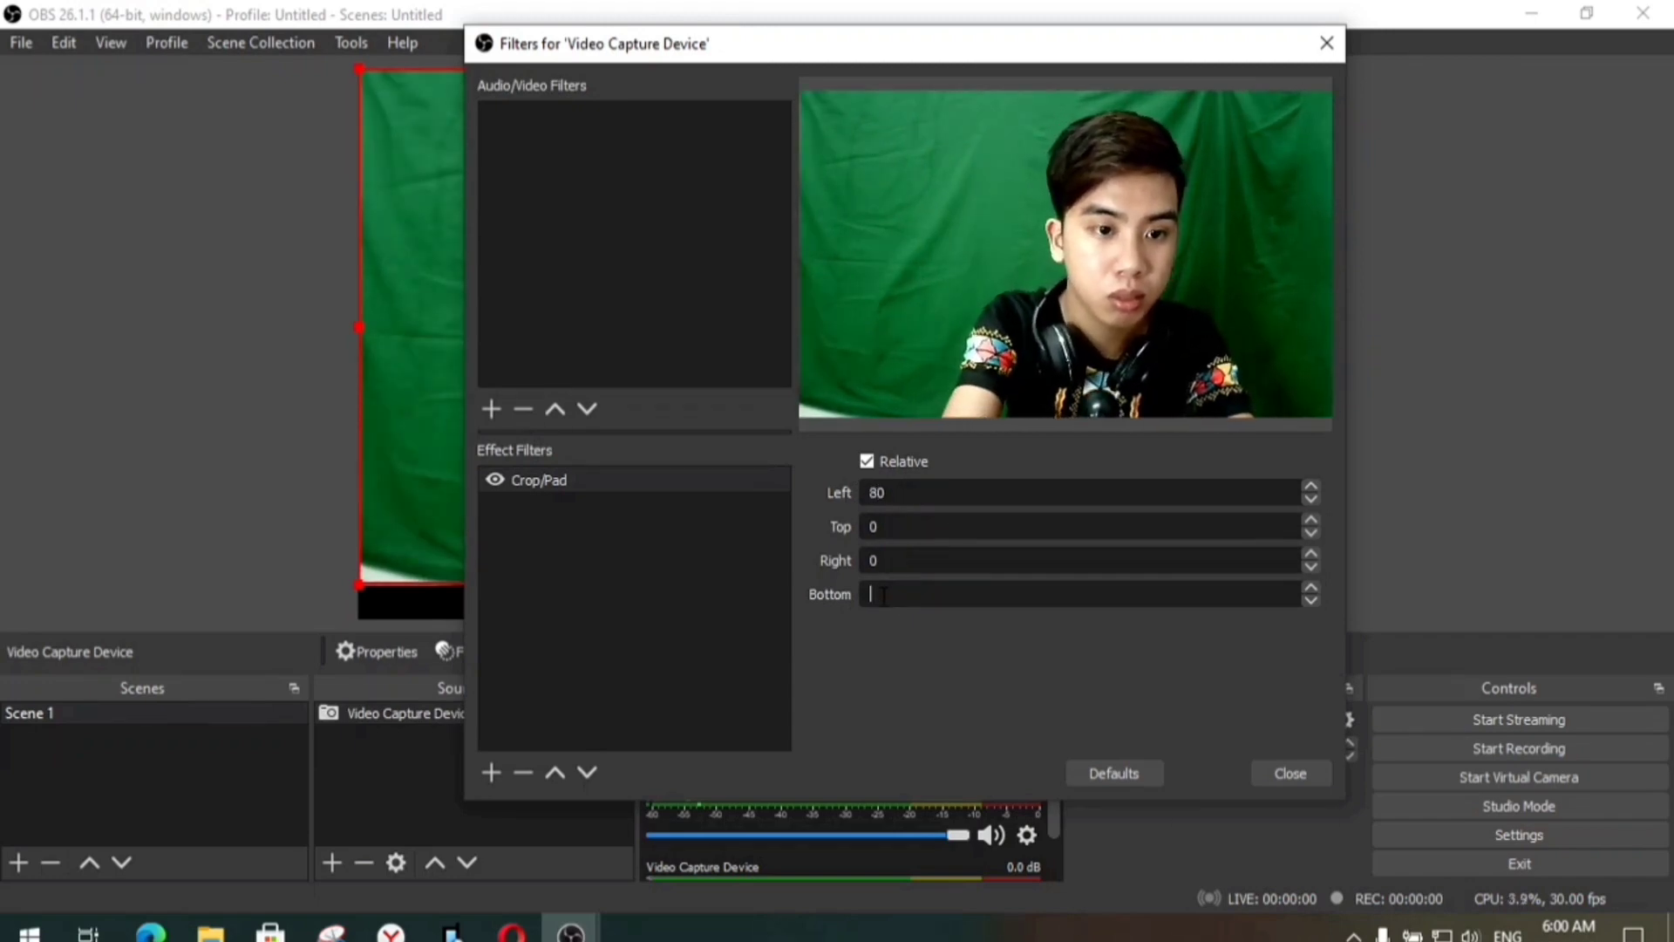
{"action": "type", "text": "50"}
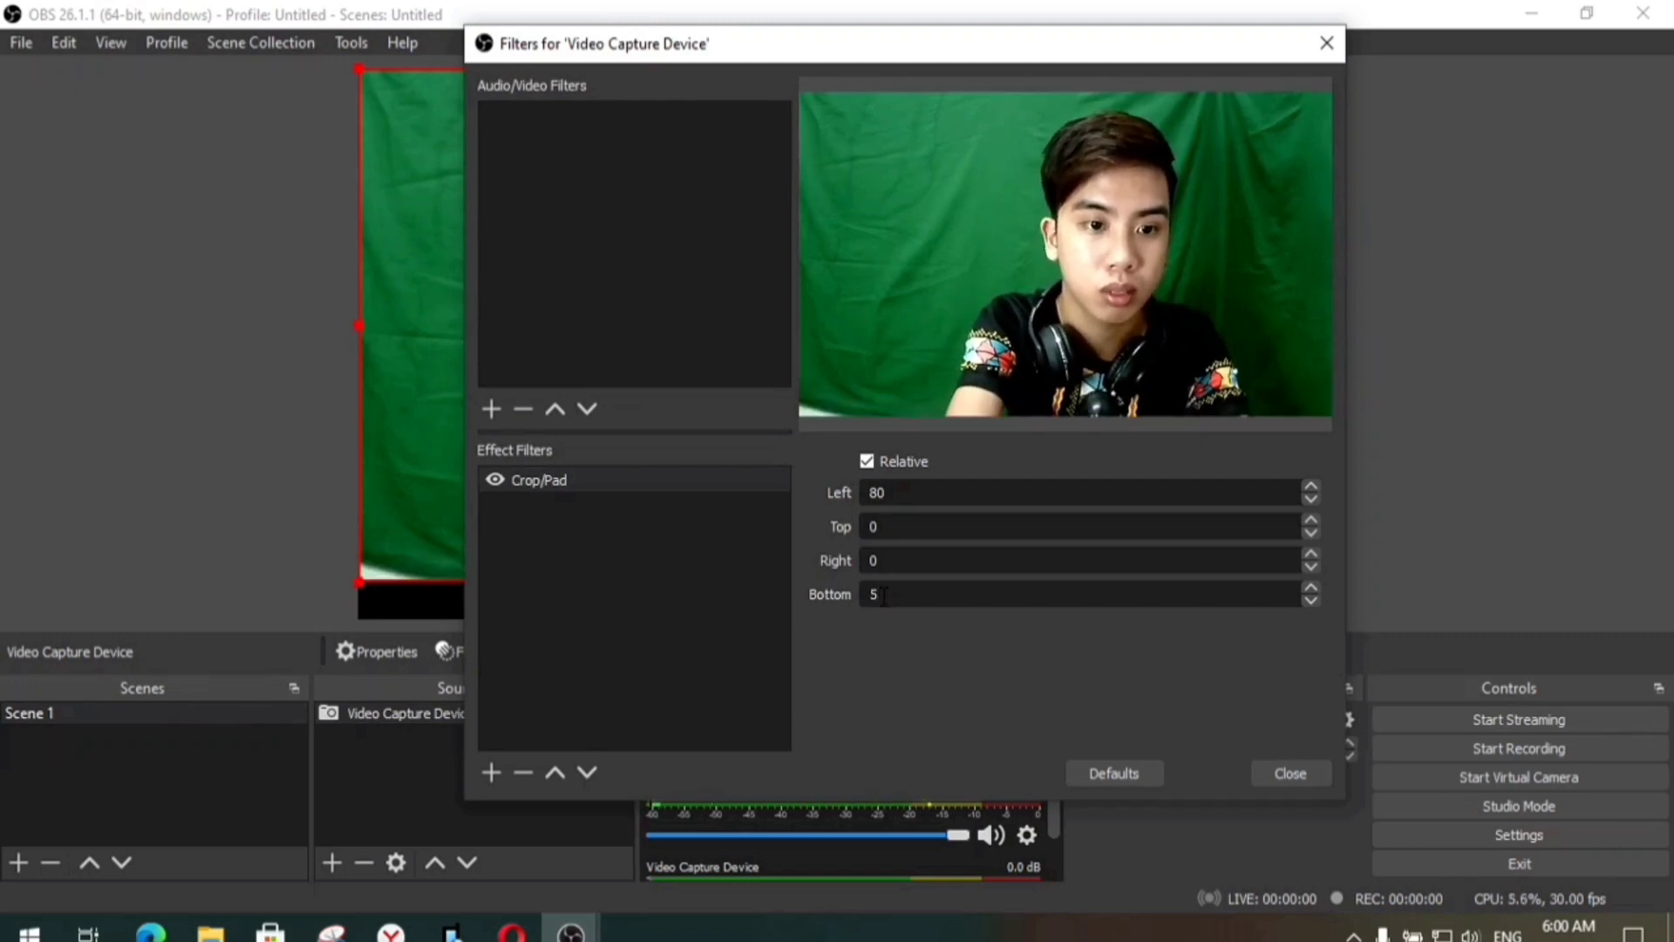
{"action": "key", "text": "BackSpace"}
{"action": "type", "text": "40"}
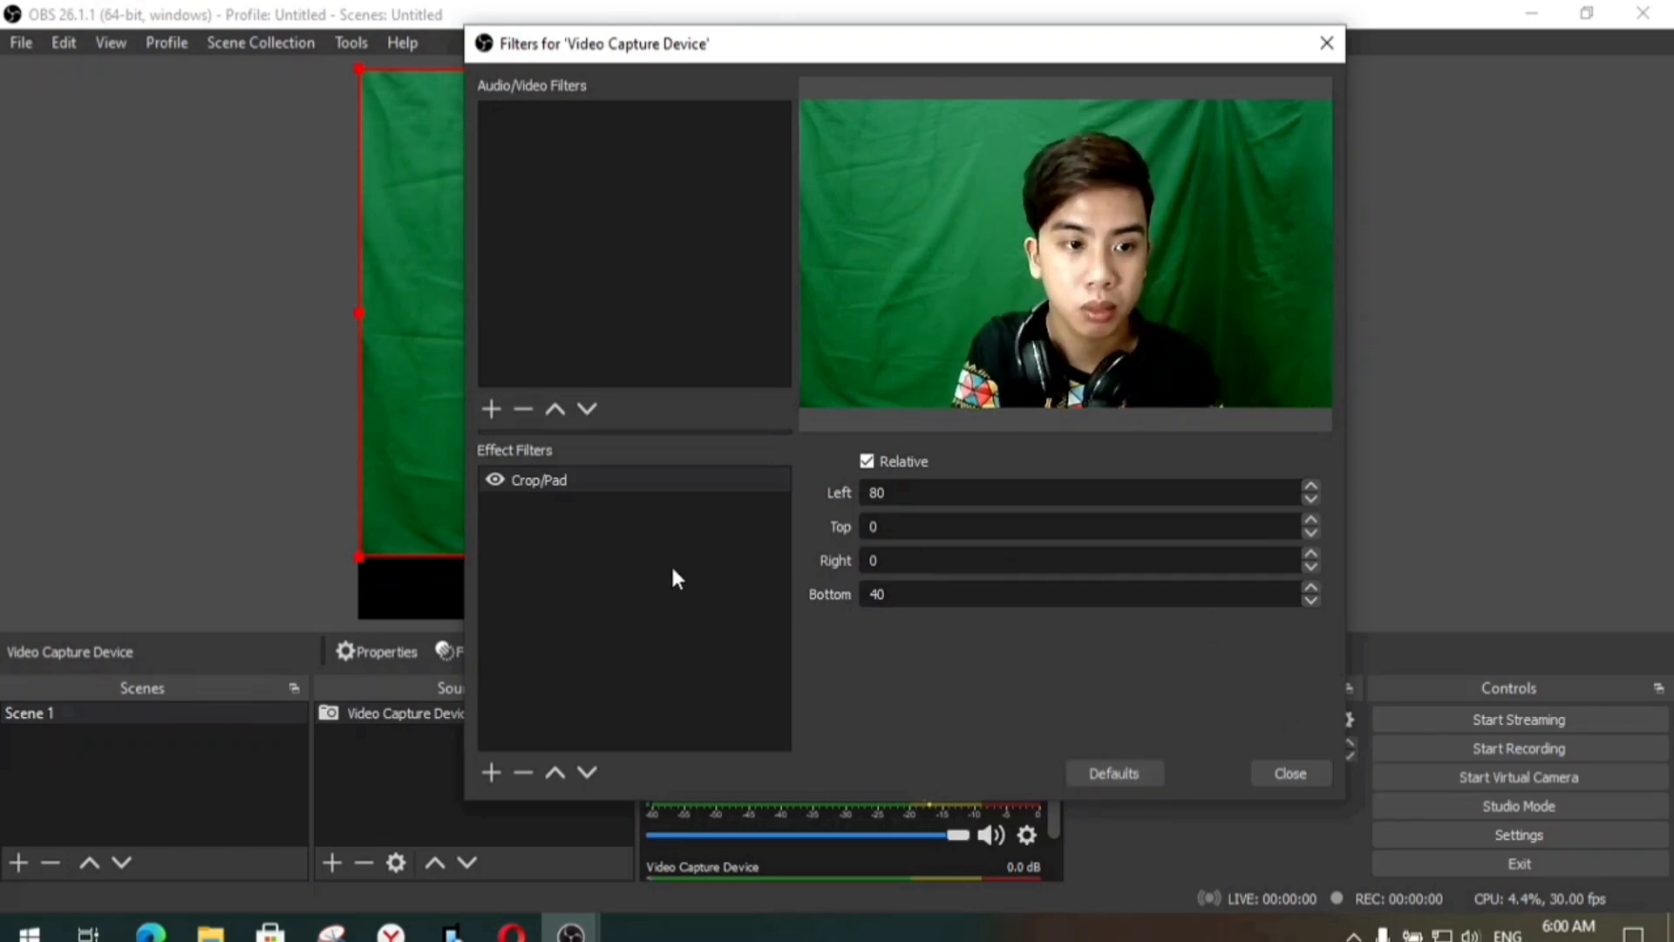
{"action": "left_click", "coordinate": [1326, 42]}
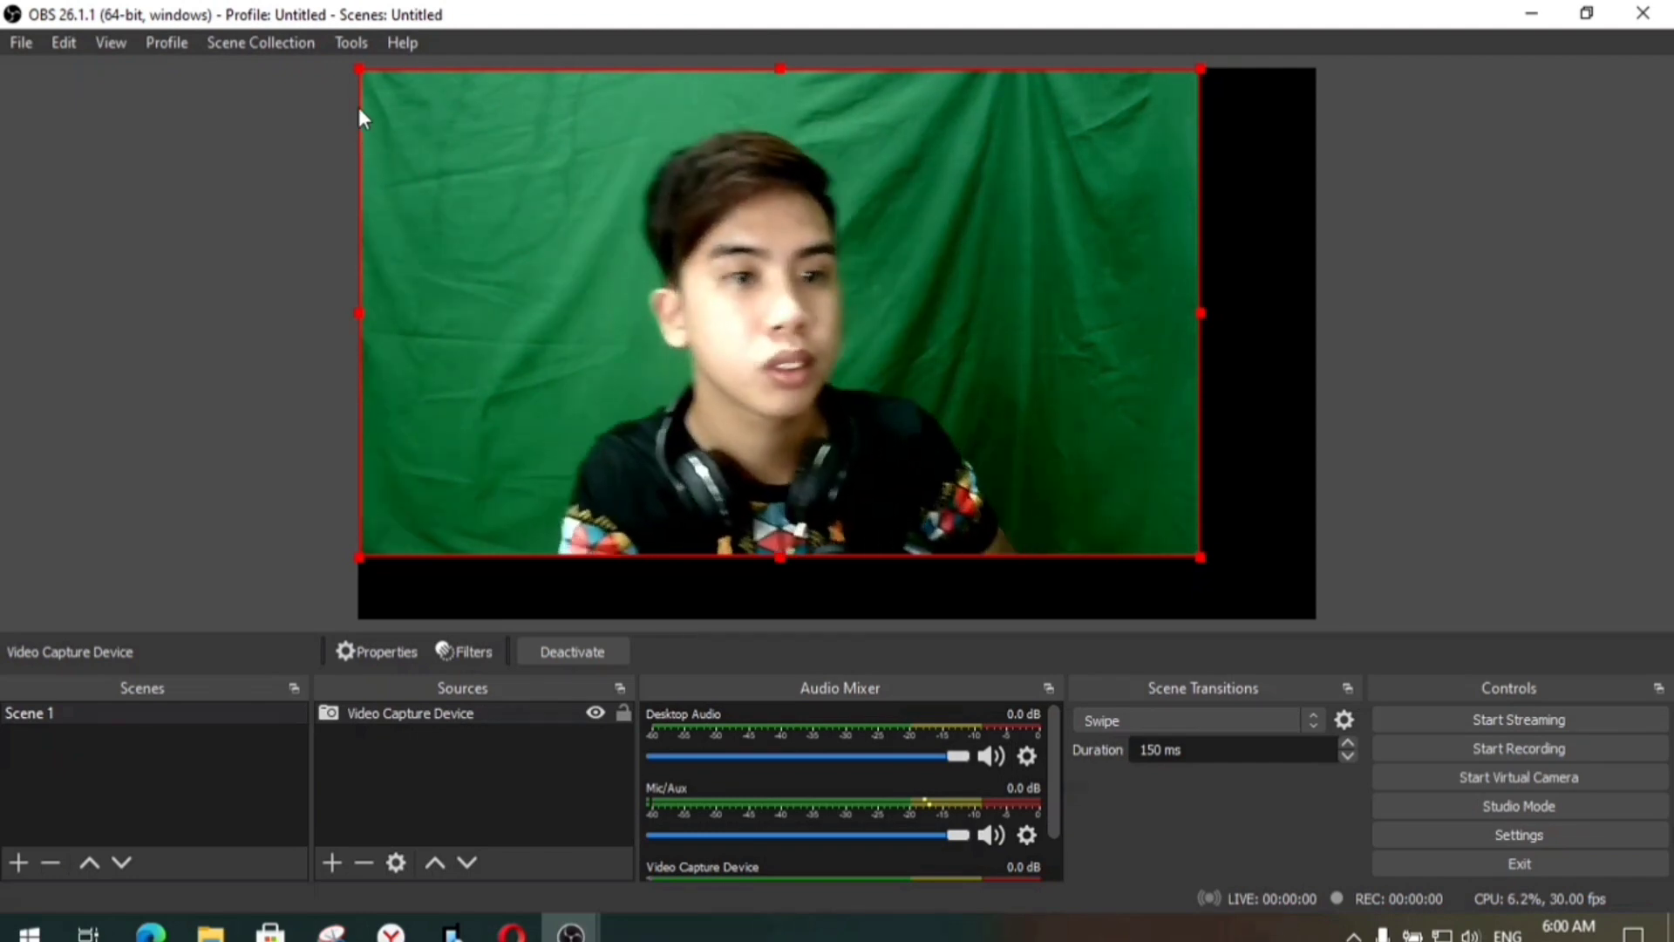
- Shrink the webcam source to less than half the canvas width and place it in the canvas's bottom-left corner
{"action": "left_click_drag", "start_coordinate": [361, 73], "coordinate": [900, 366]}
{"action": "left_click_drag", "start_coordinate": [1128, 415], "coordinate": [615, 475]}
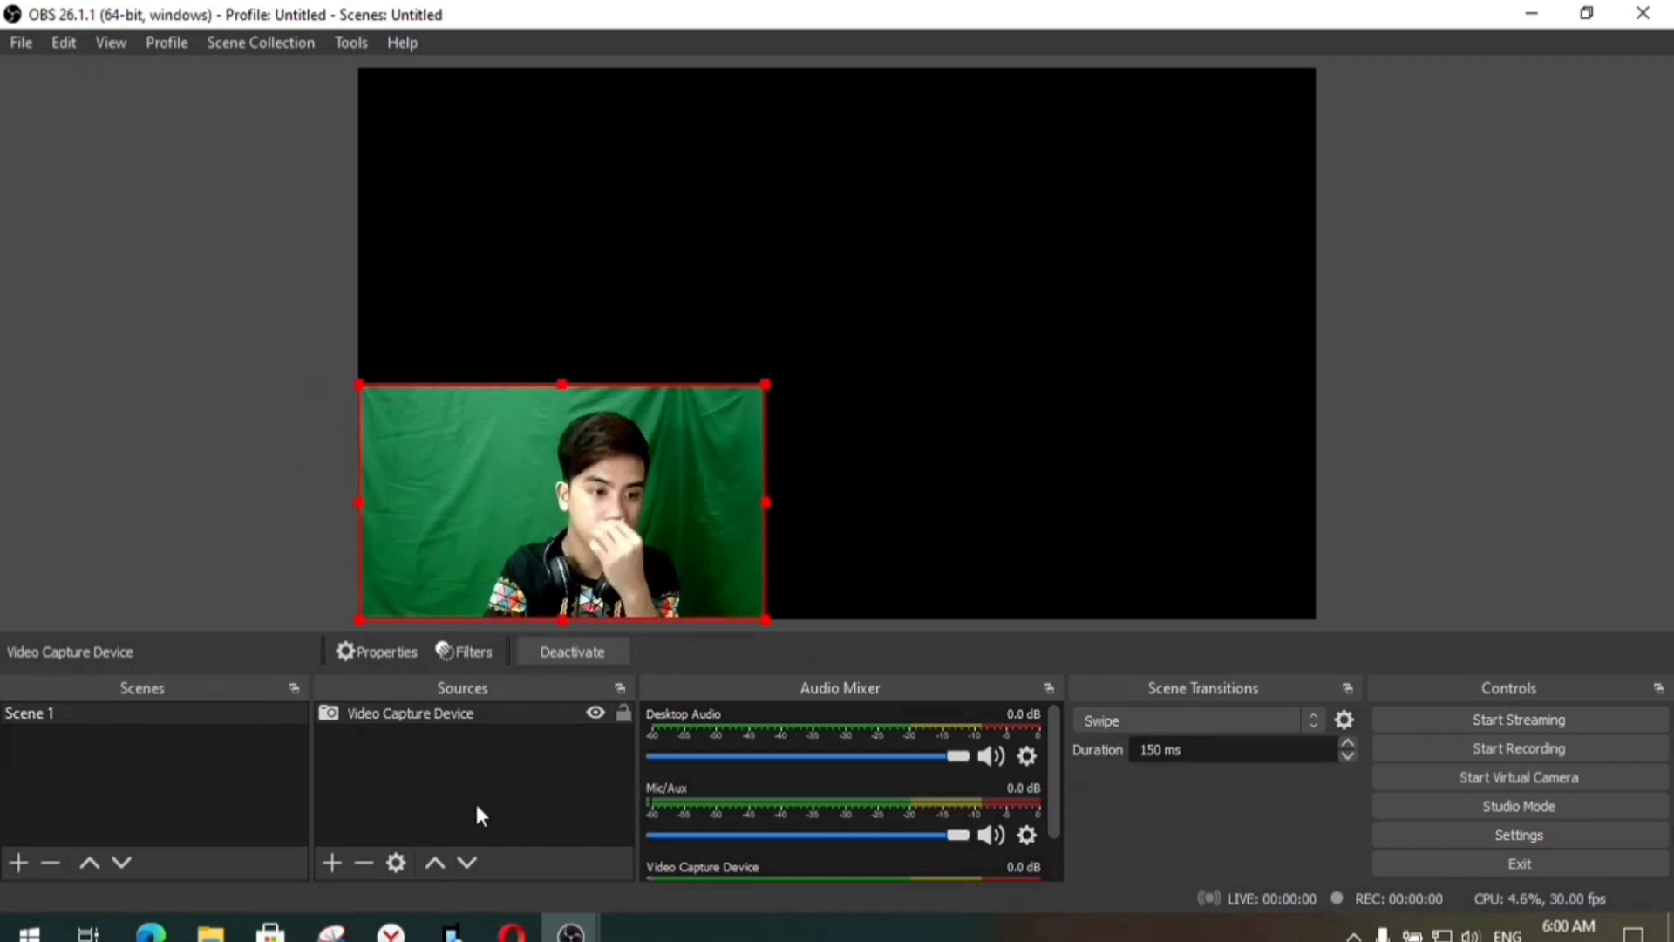
{"action": "left_click", "coordinate": [331, 862]}
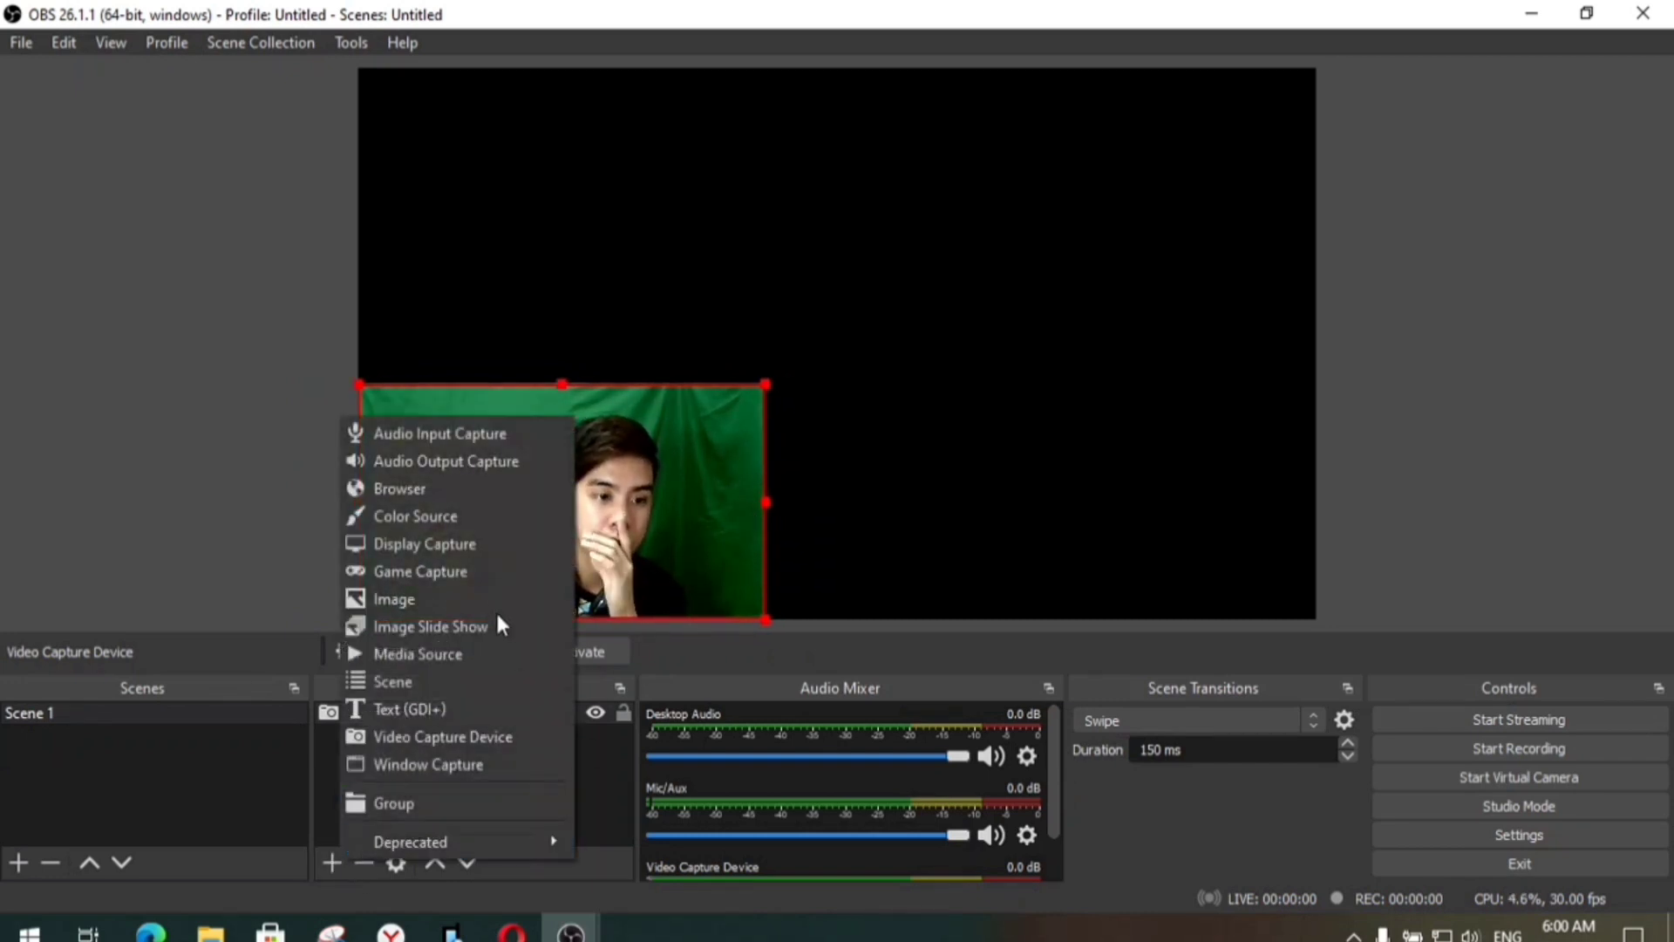
{"action": "left_click", "coordinate": [669, 617]}
- Add a Chroma Key effect filter with the Green key color type to the Video Capture Device source, and close the filters window
{"action": "left_click", "coordinate": [455, 656]}
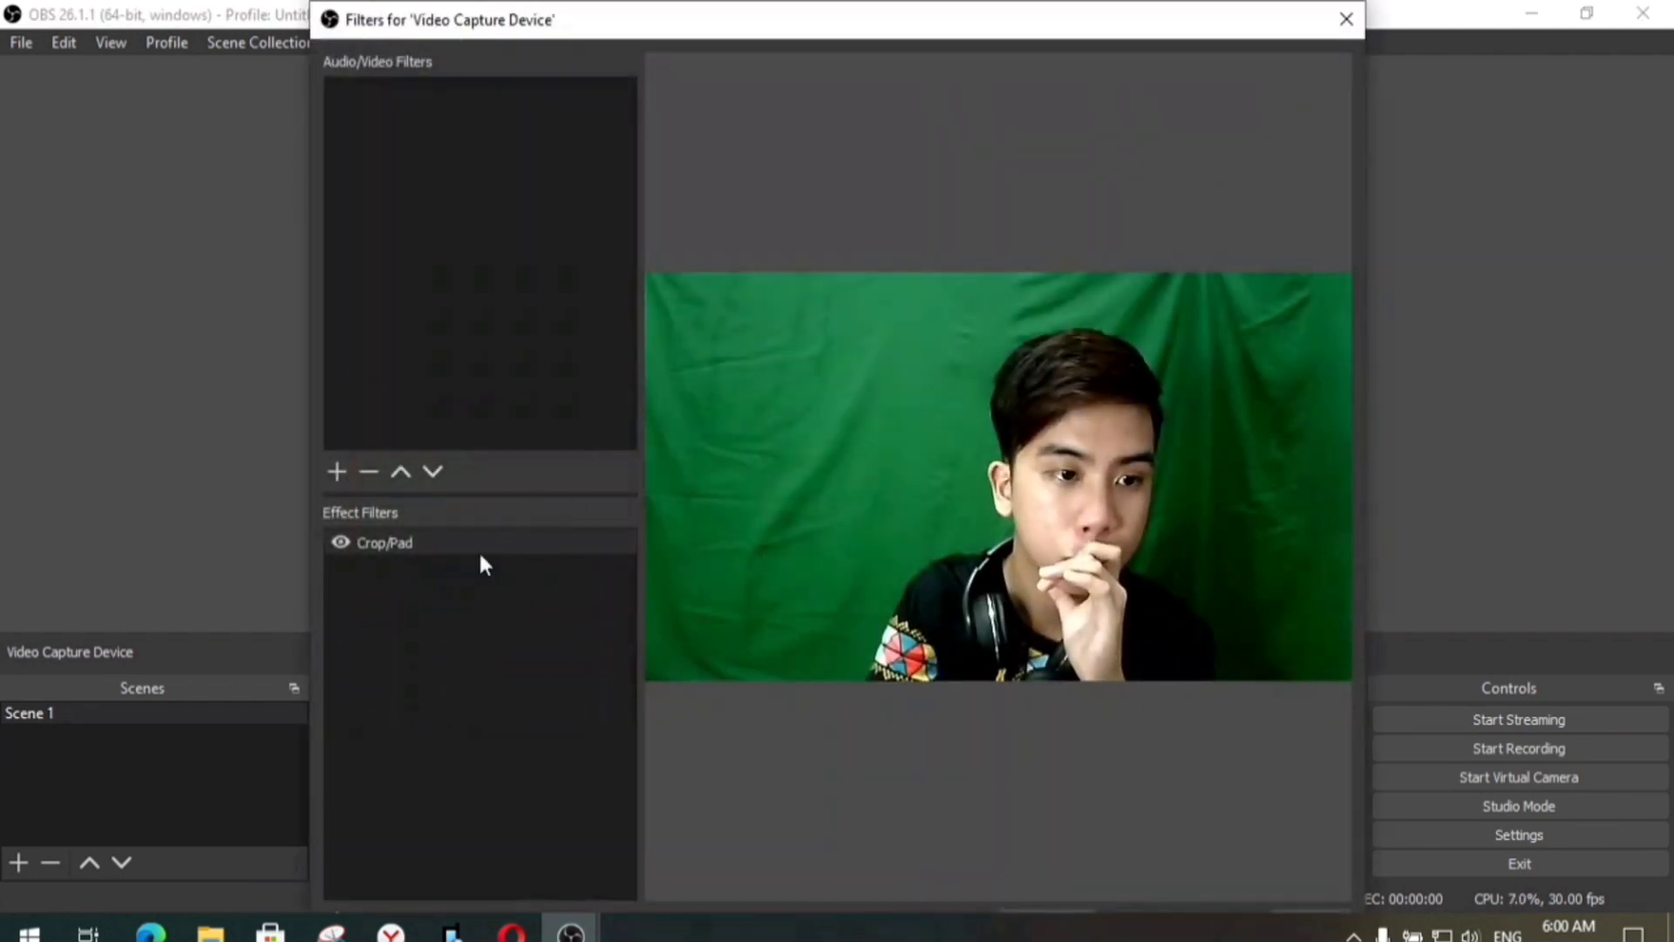
{"action": "left_click_drag", "start_coordinate": [316, 3], "coordinate": [627, 209]}
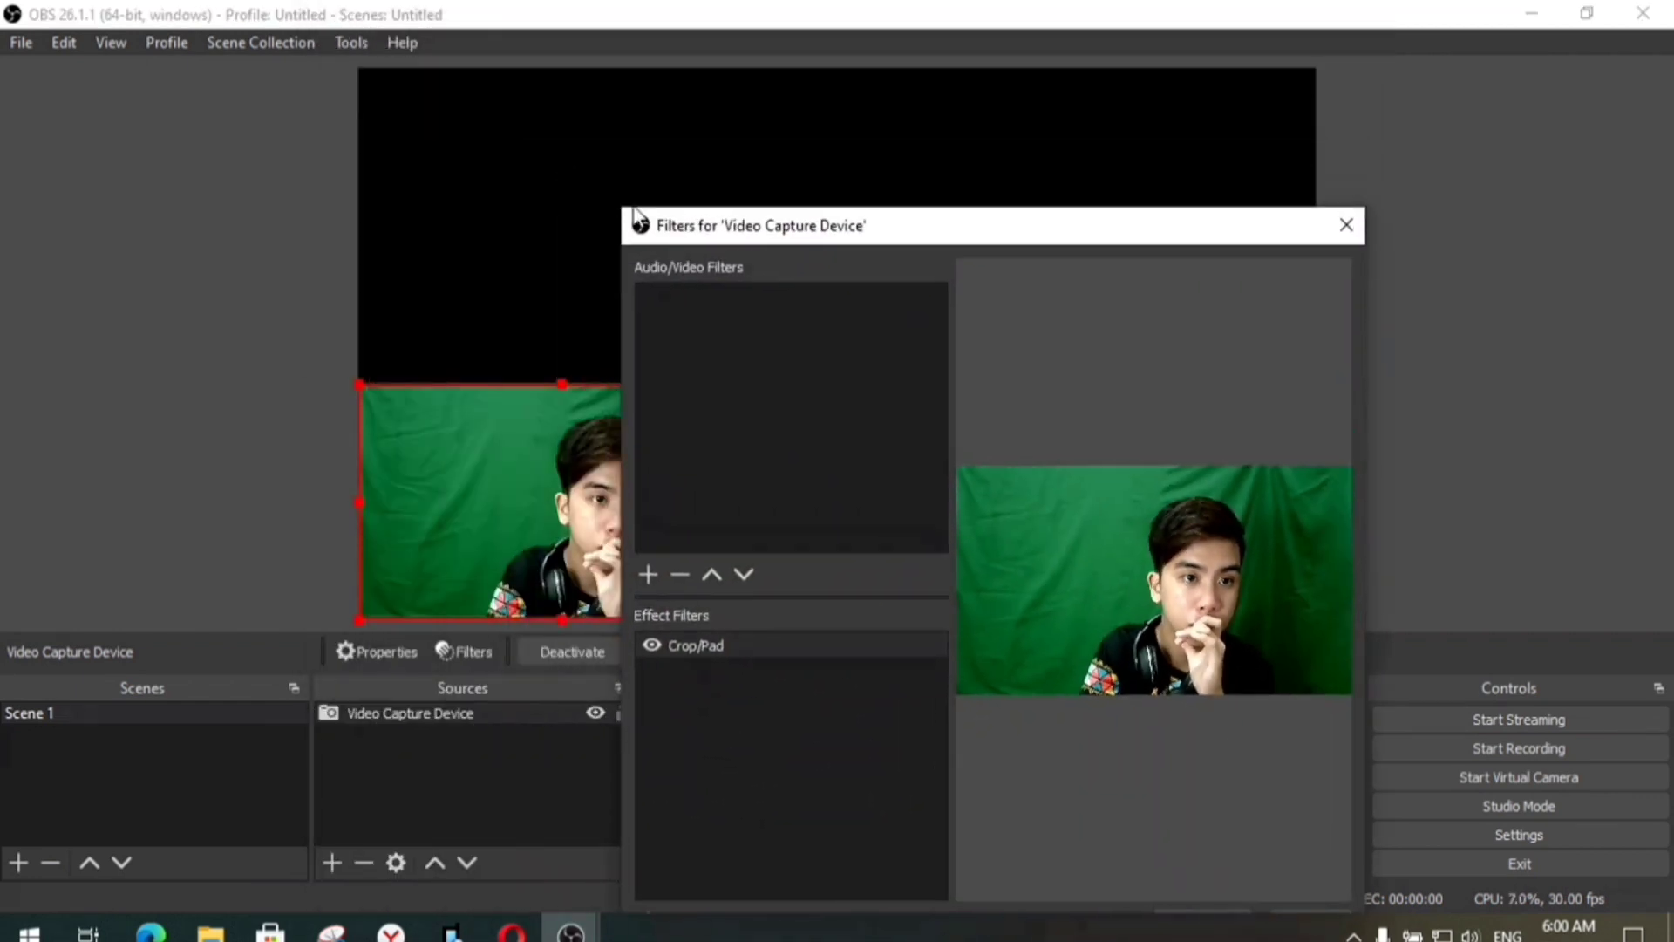
{"action": "left_click_drag", "start_coordinate": [737, 233], "coordinate": [676, 99]}
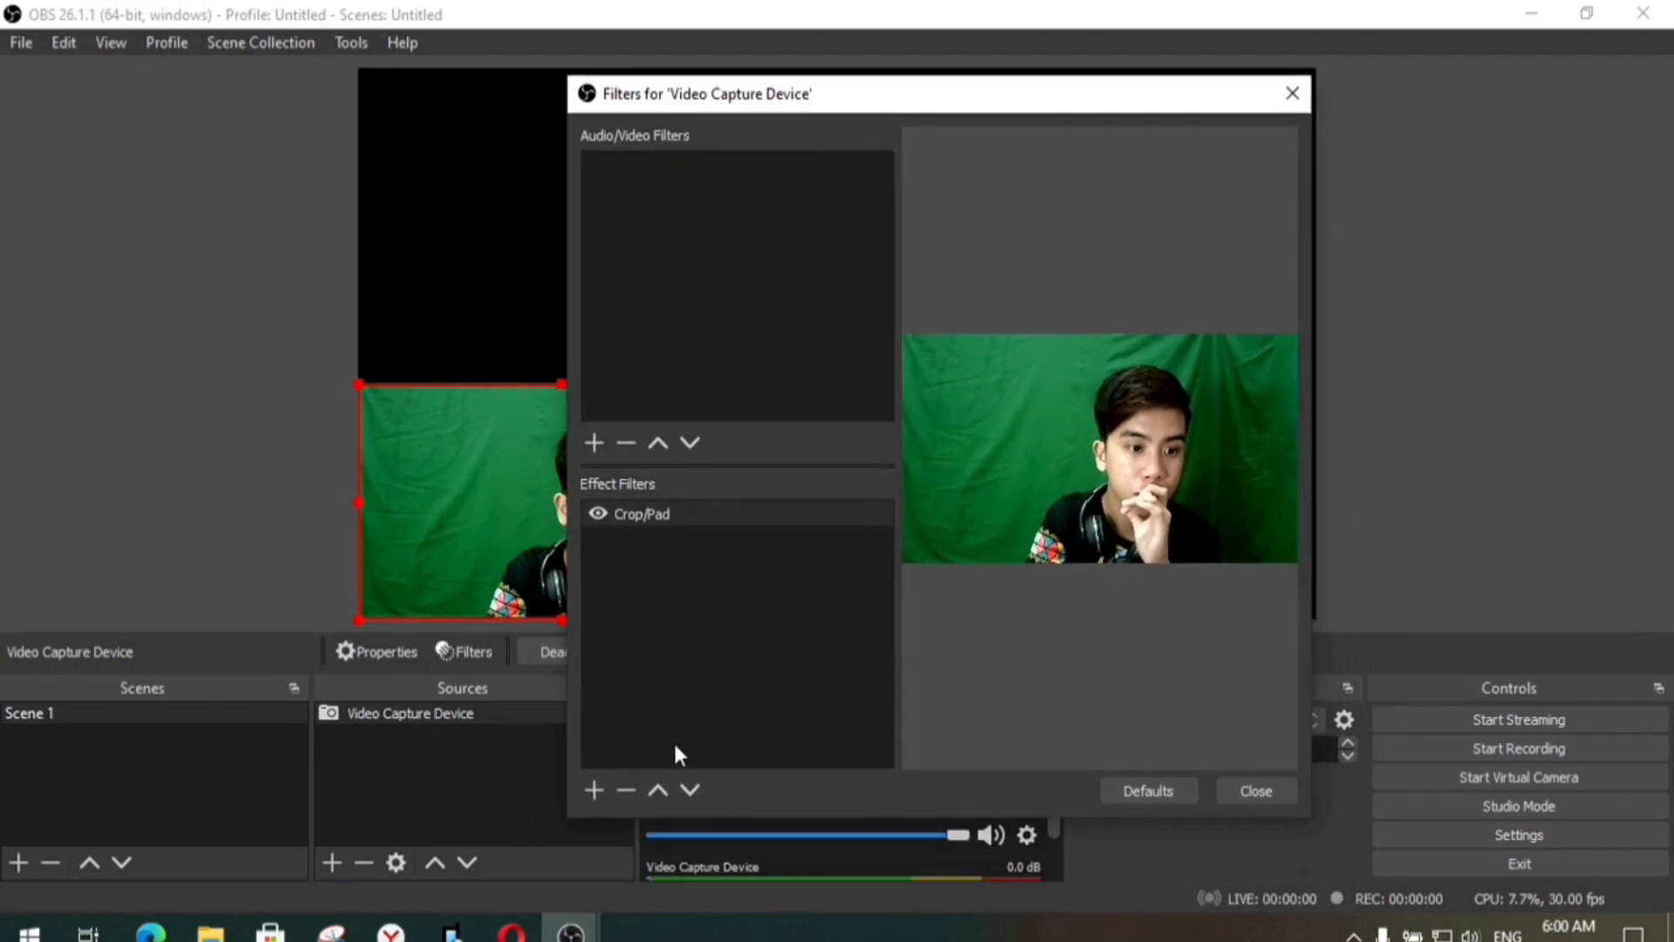
{"action": "left_click", "coordinate": [593, 789]}
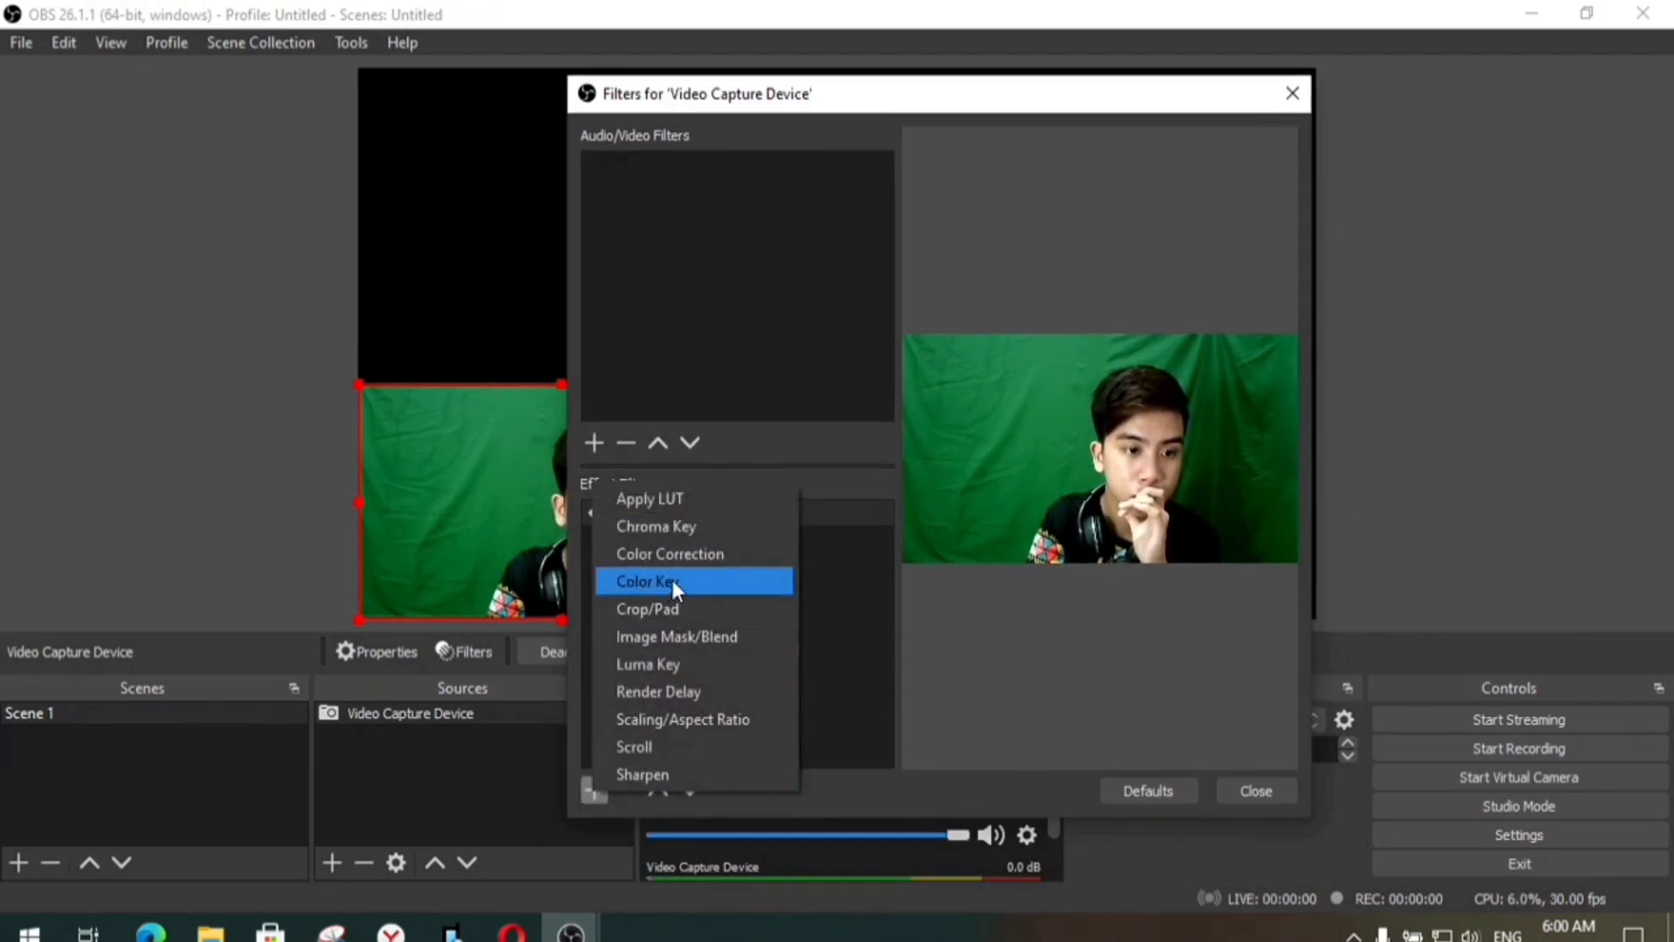
{"action": "left_click", "coordinate": [683, 527]}
{"action": "left_click", "coordinate": [890, 501]}
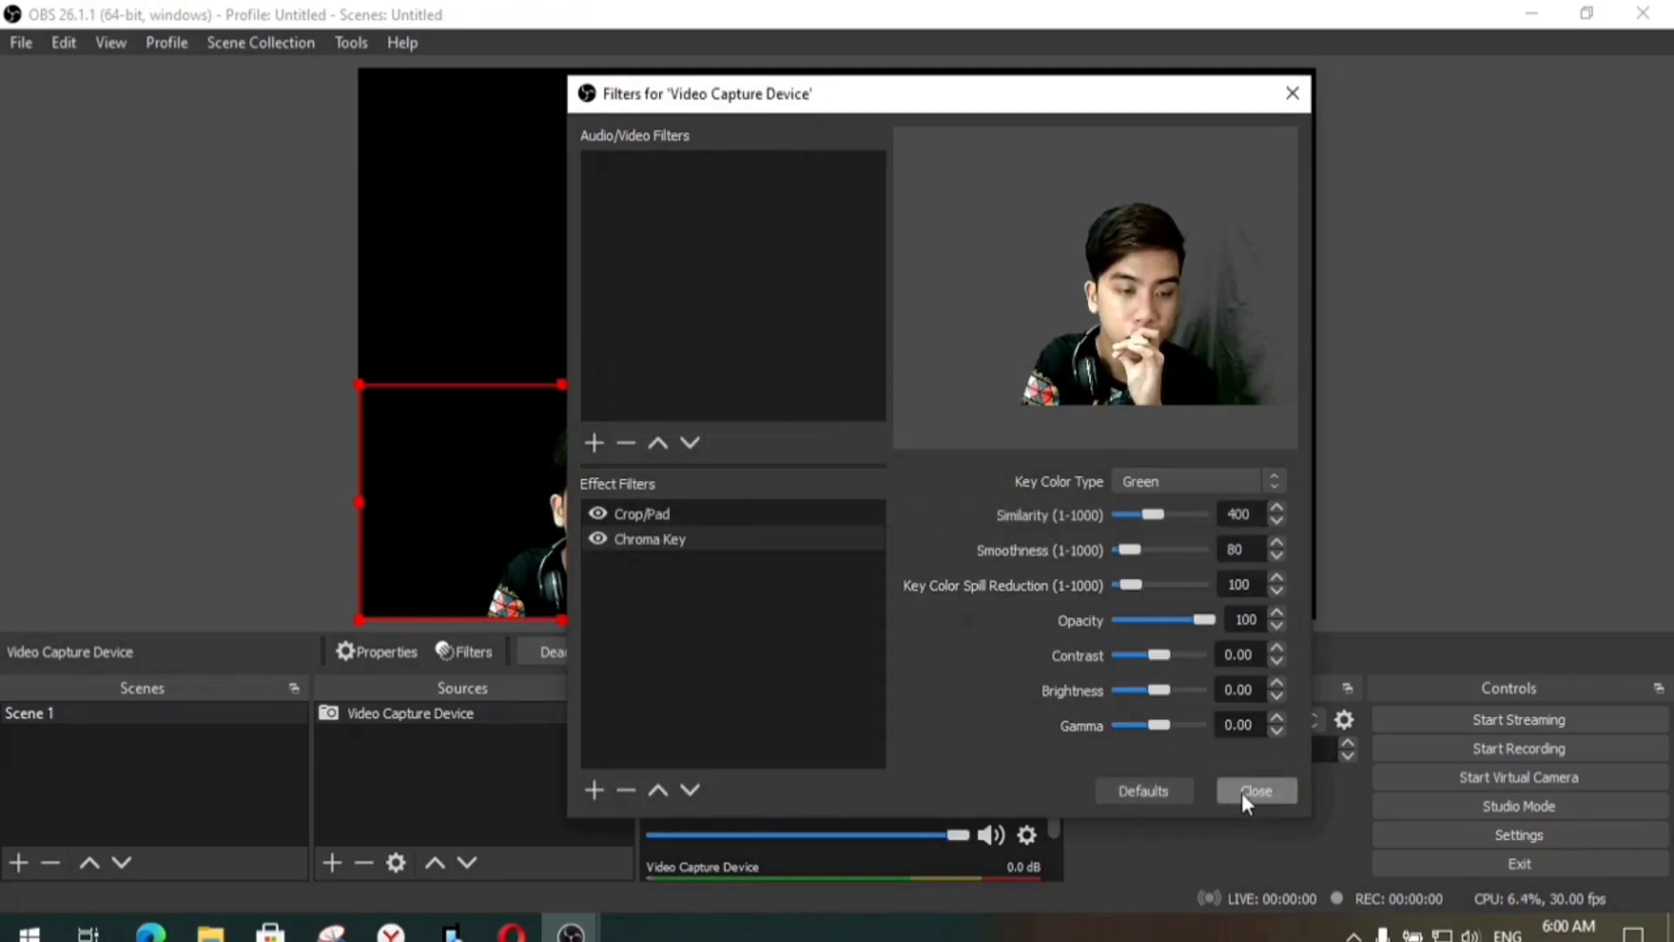
{"action": "left_click", "coordinate": [1289, 95]}
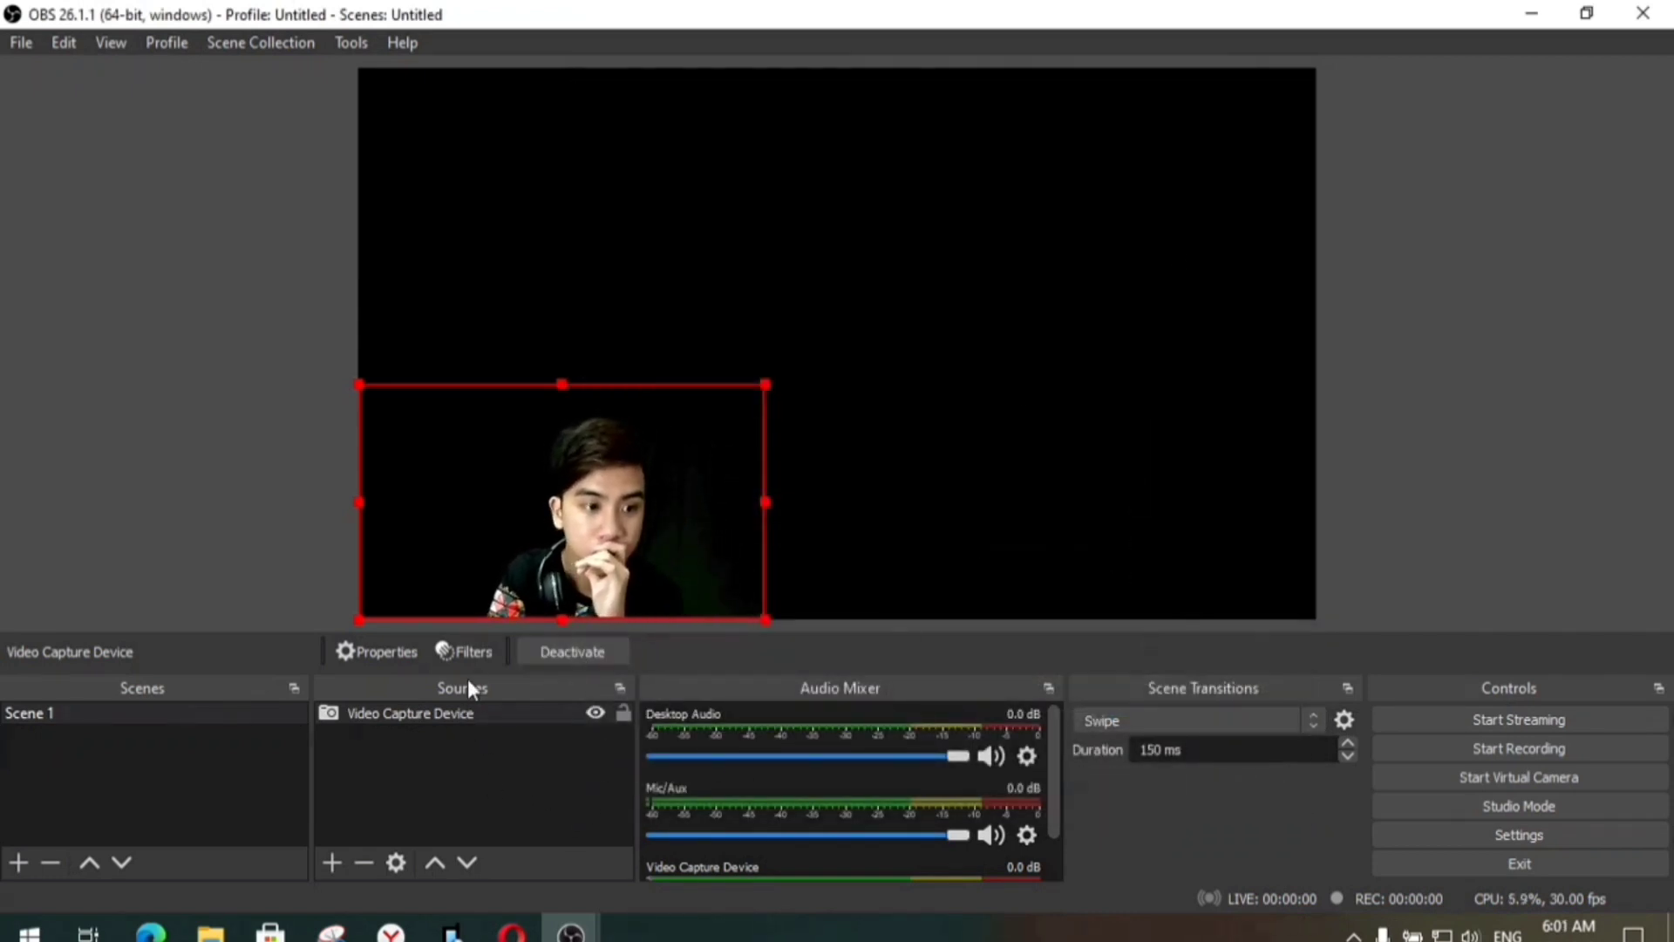
- In the webcam's video configuration, set brightness to 112 and contrast to 77
{"action": "left_click", "coordinate": [434, 713]}
{"action": "right_click", "coordinate": [432, 710]}
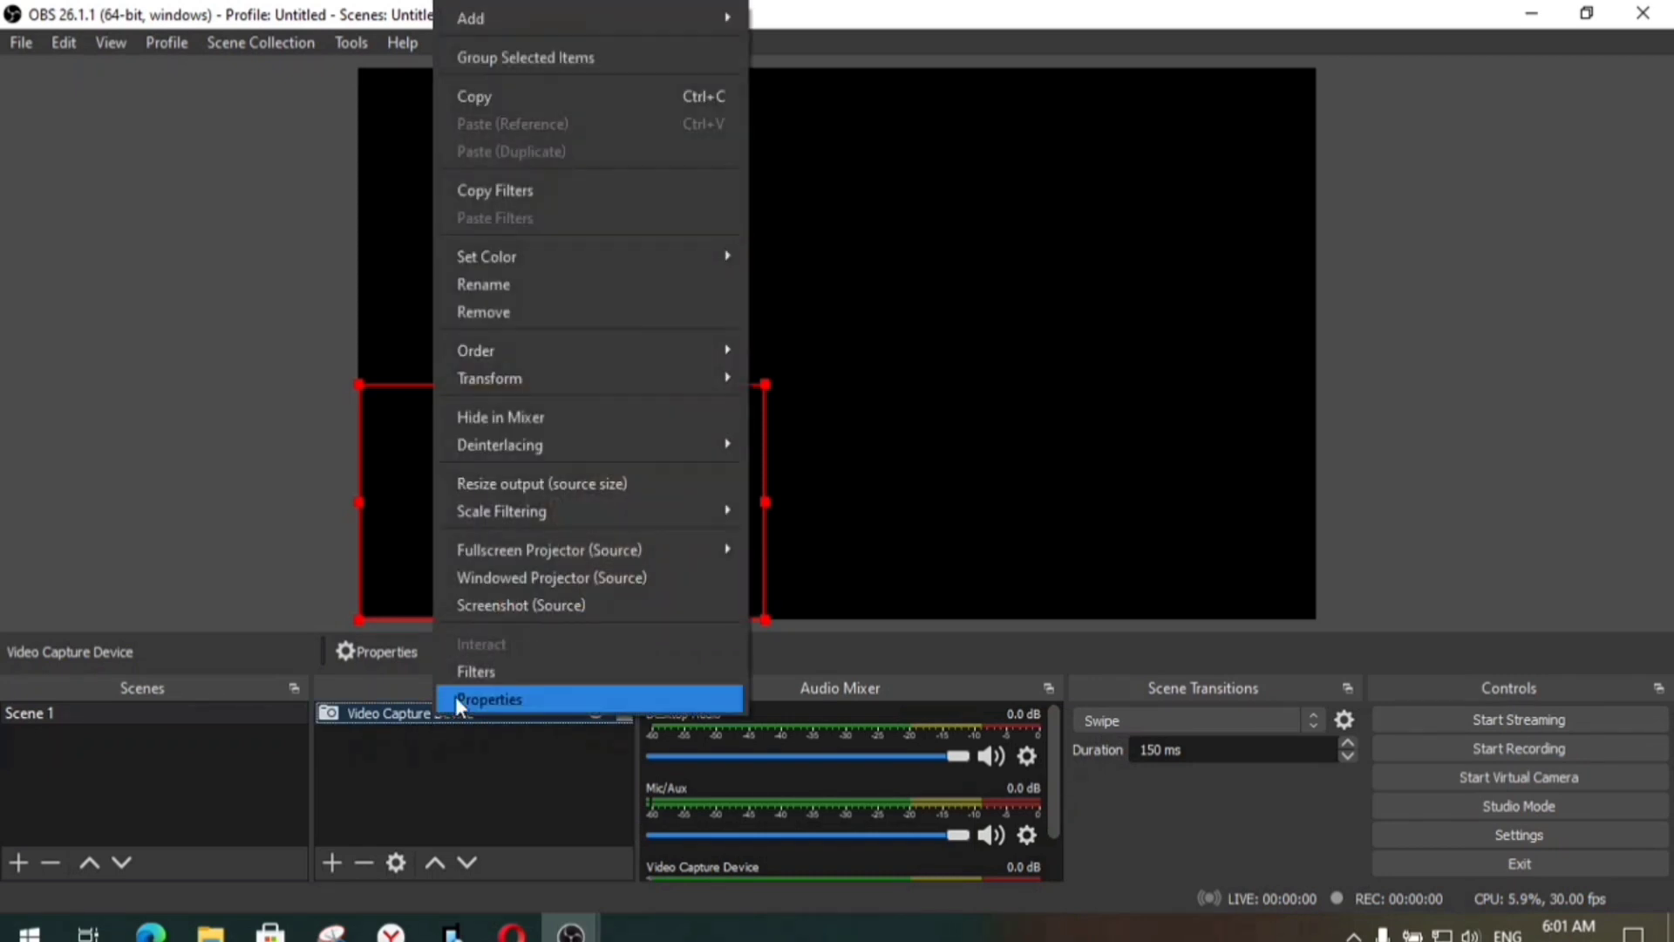
{"action": "left_click", "coordinate": [455, 725]}
{"action": "left_click", "coordinate": [459, 710]}
{"action": "double_click", "coordinate": [459, 709]}
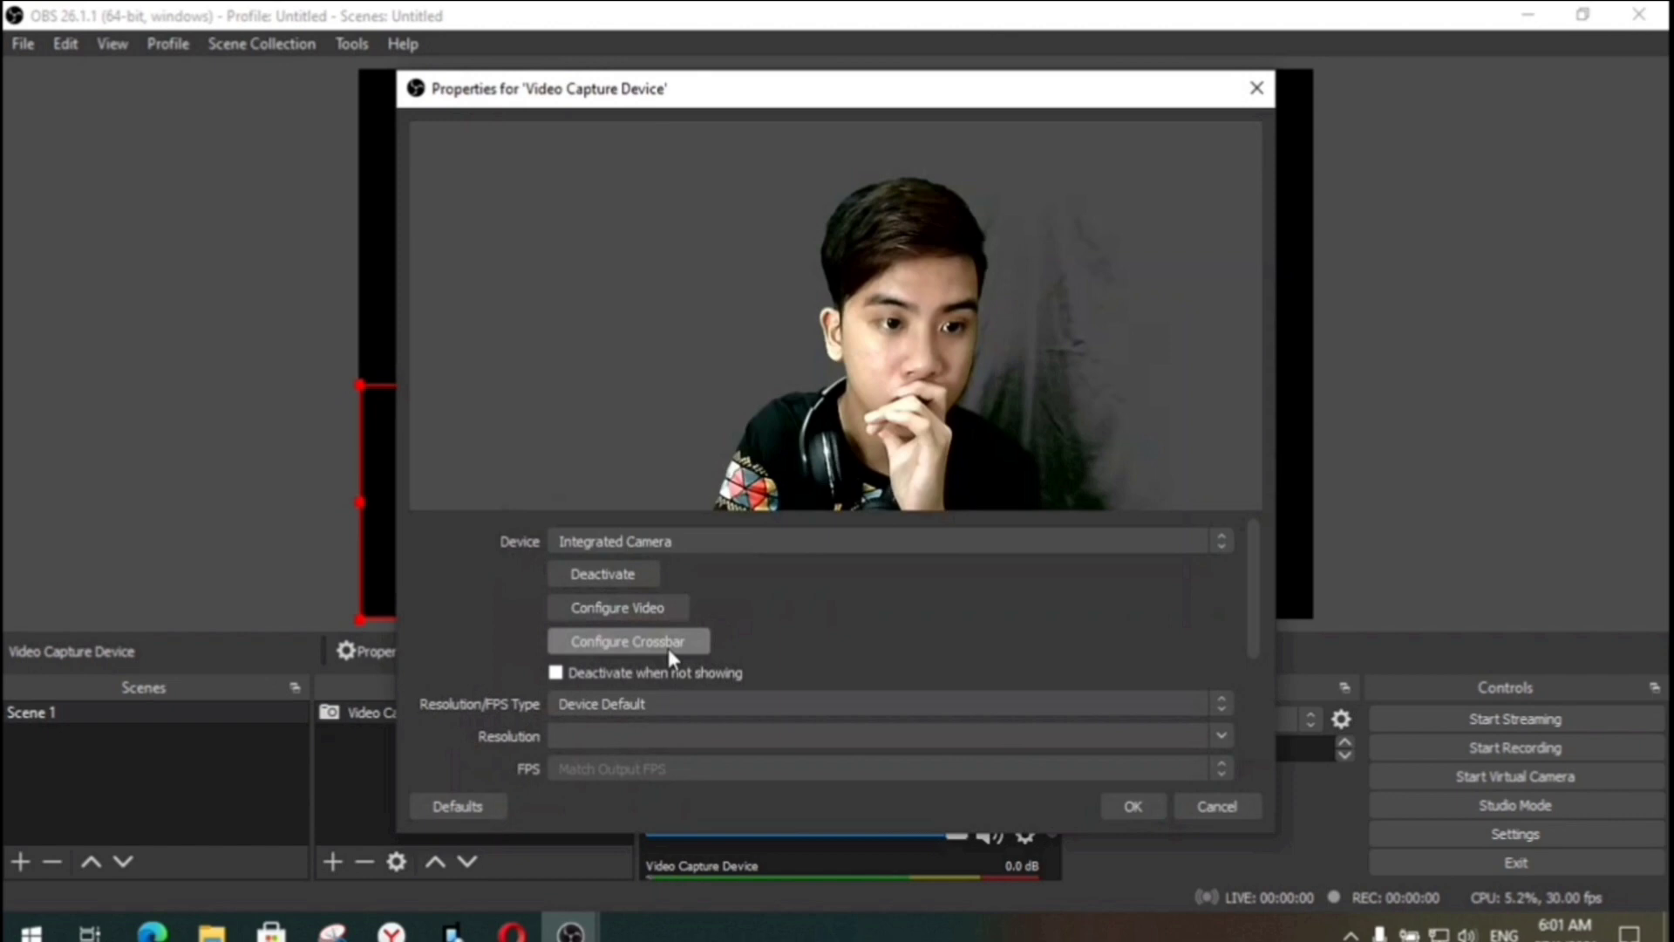
{"action": "left_click", "coordinate": [657, 610]}
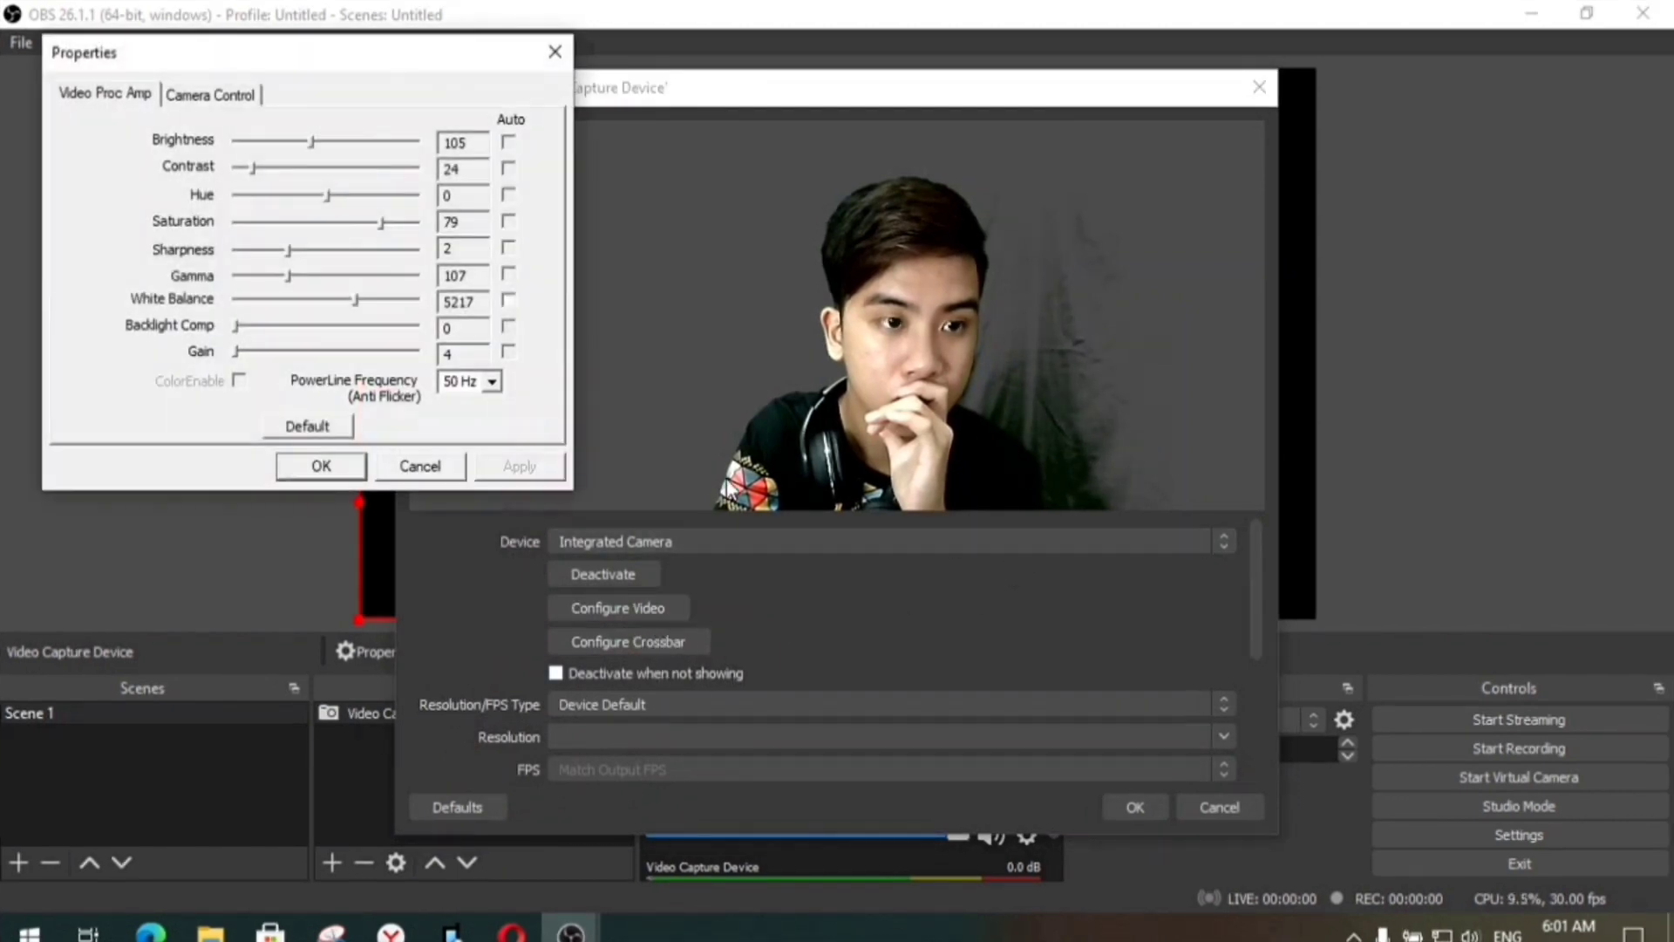
{"action": "left_click", "coordinate": [233, 96]}
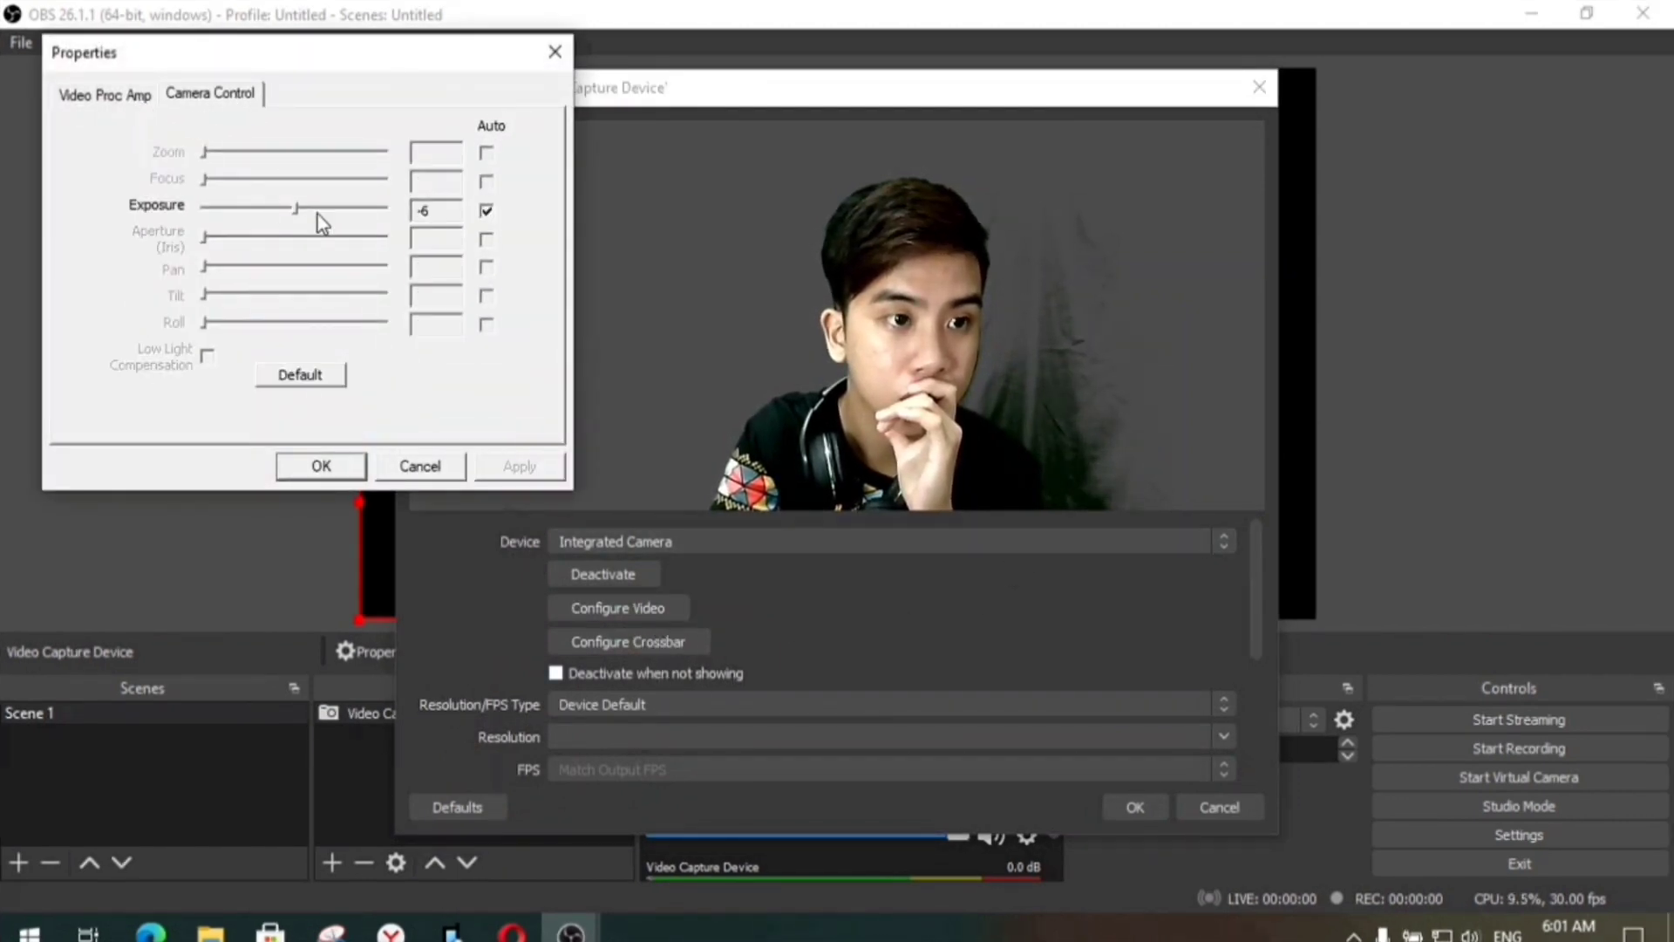
{"action": "left_click", "coordinate": [105, 94]}
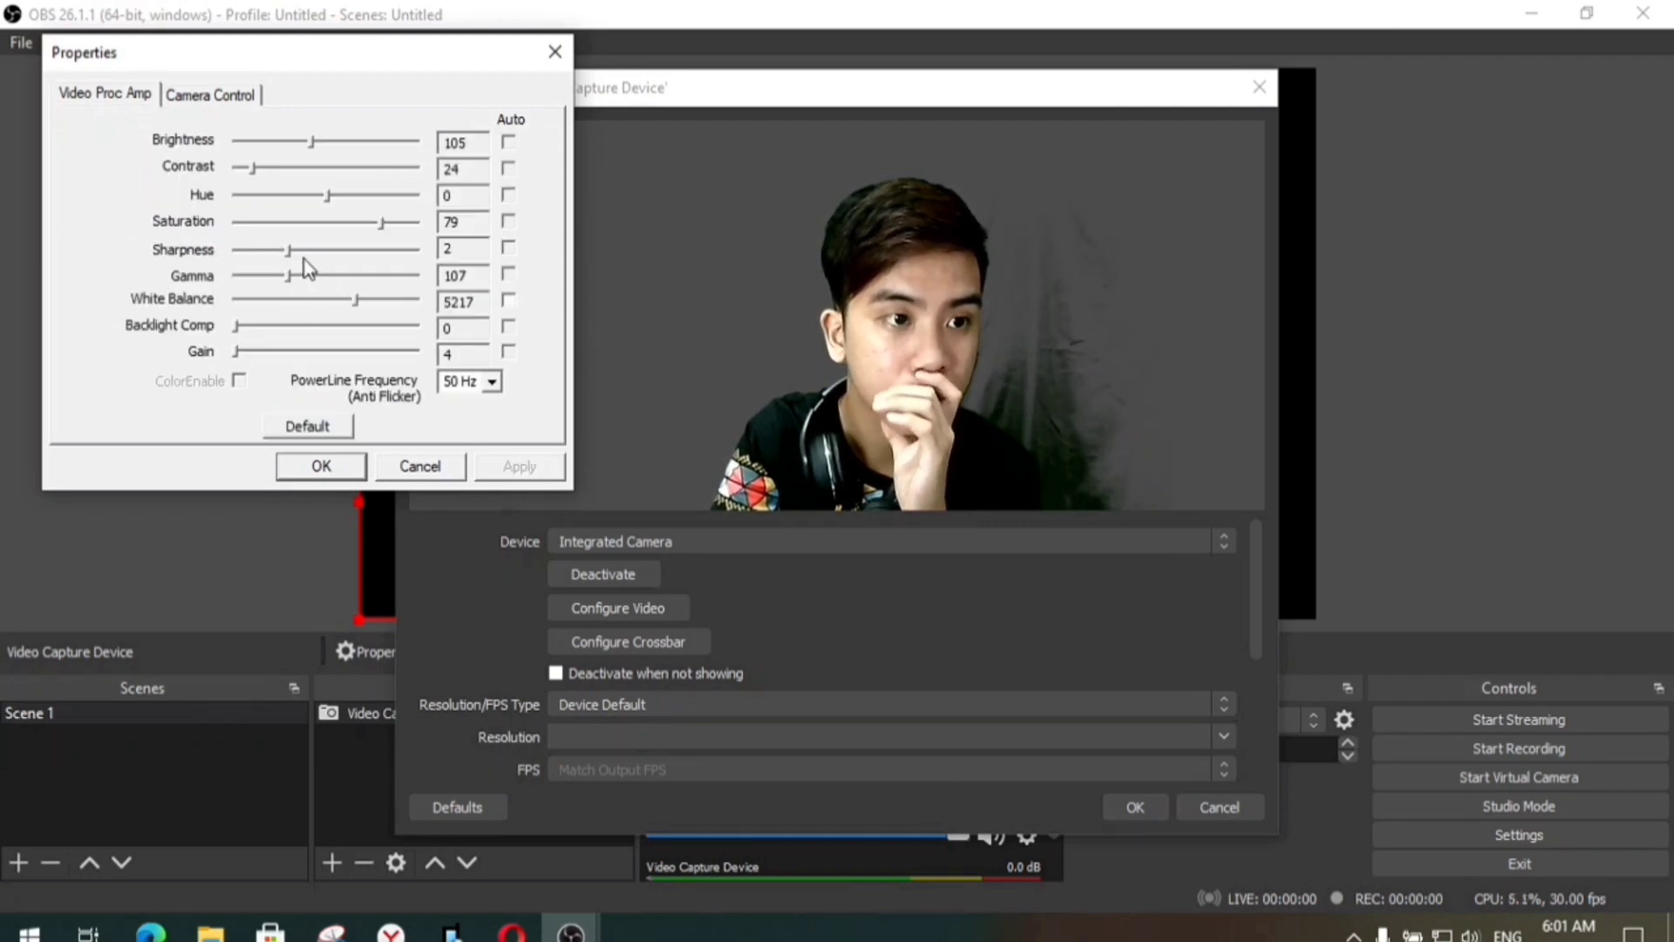
{"action": "mouse_move", "coordinate": [311, 144]}
{"action": "left_mouse_down"}
{"action": "mouse_move", "coordinate": [353, 153]}
{"action": "mouse_move", "coordinate": [320, 152]}
{"action": "left_mouse_up"}
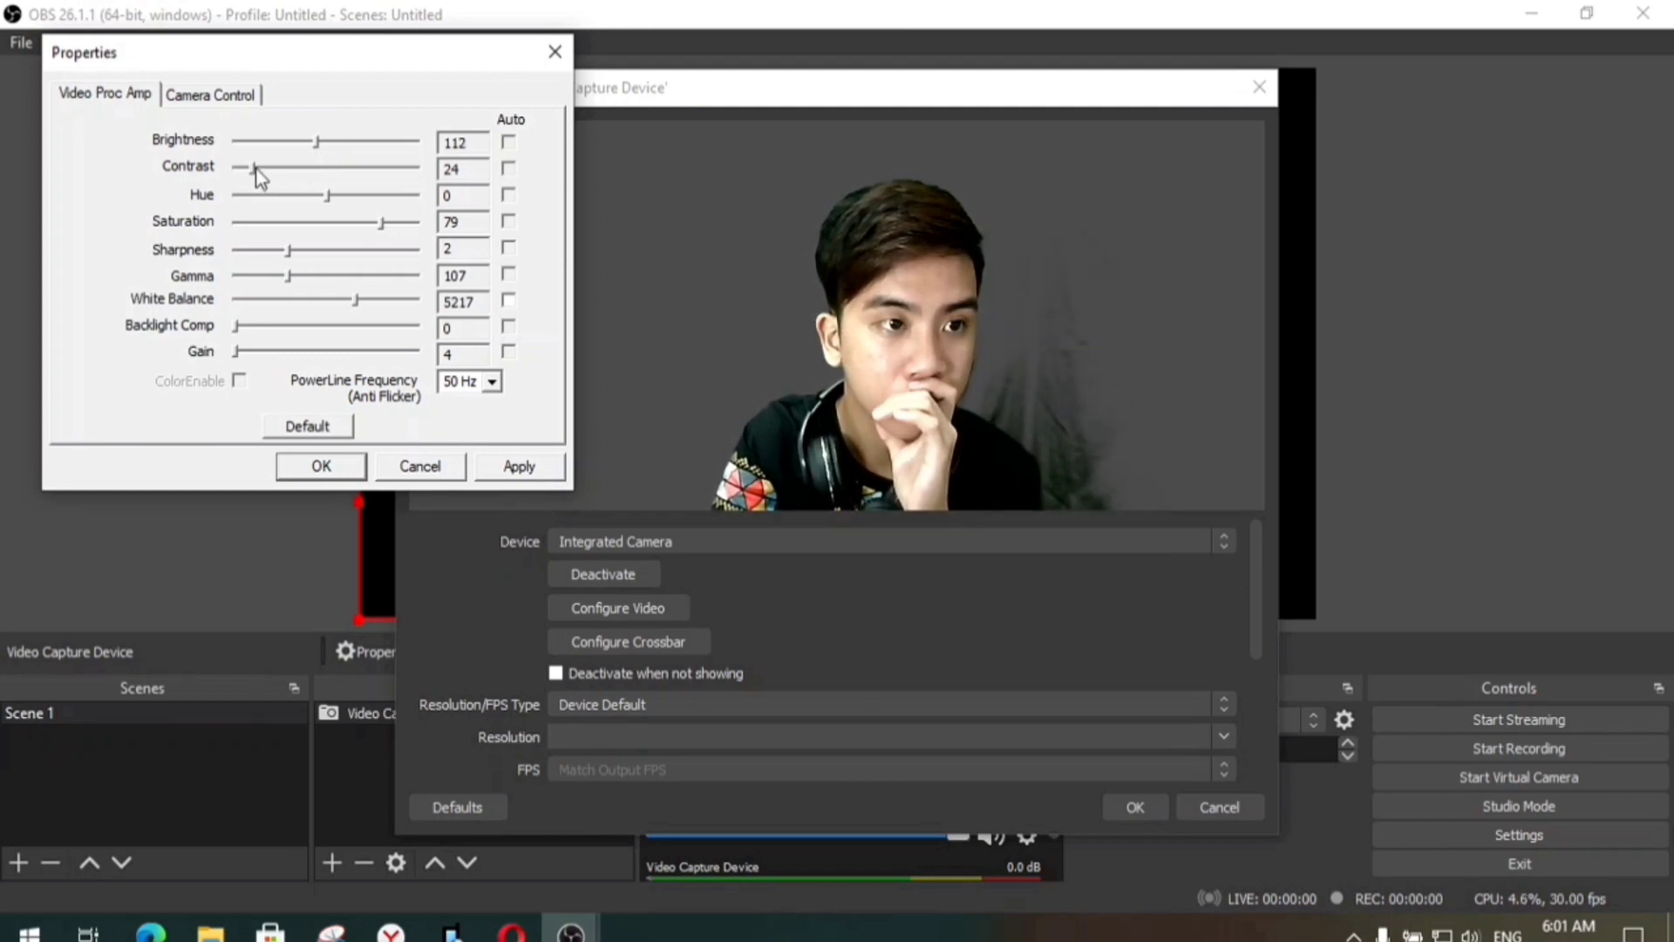
{"action": "left_click_drag", "start_coordinate": [255, 171], "coordinate": [302, 167]}
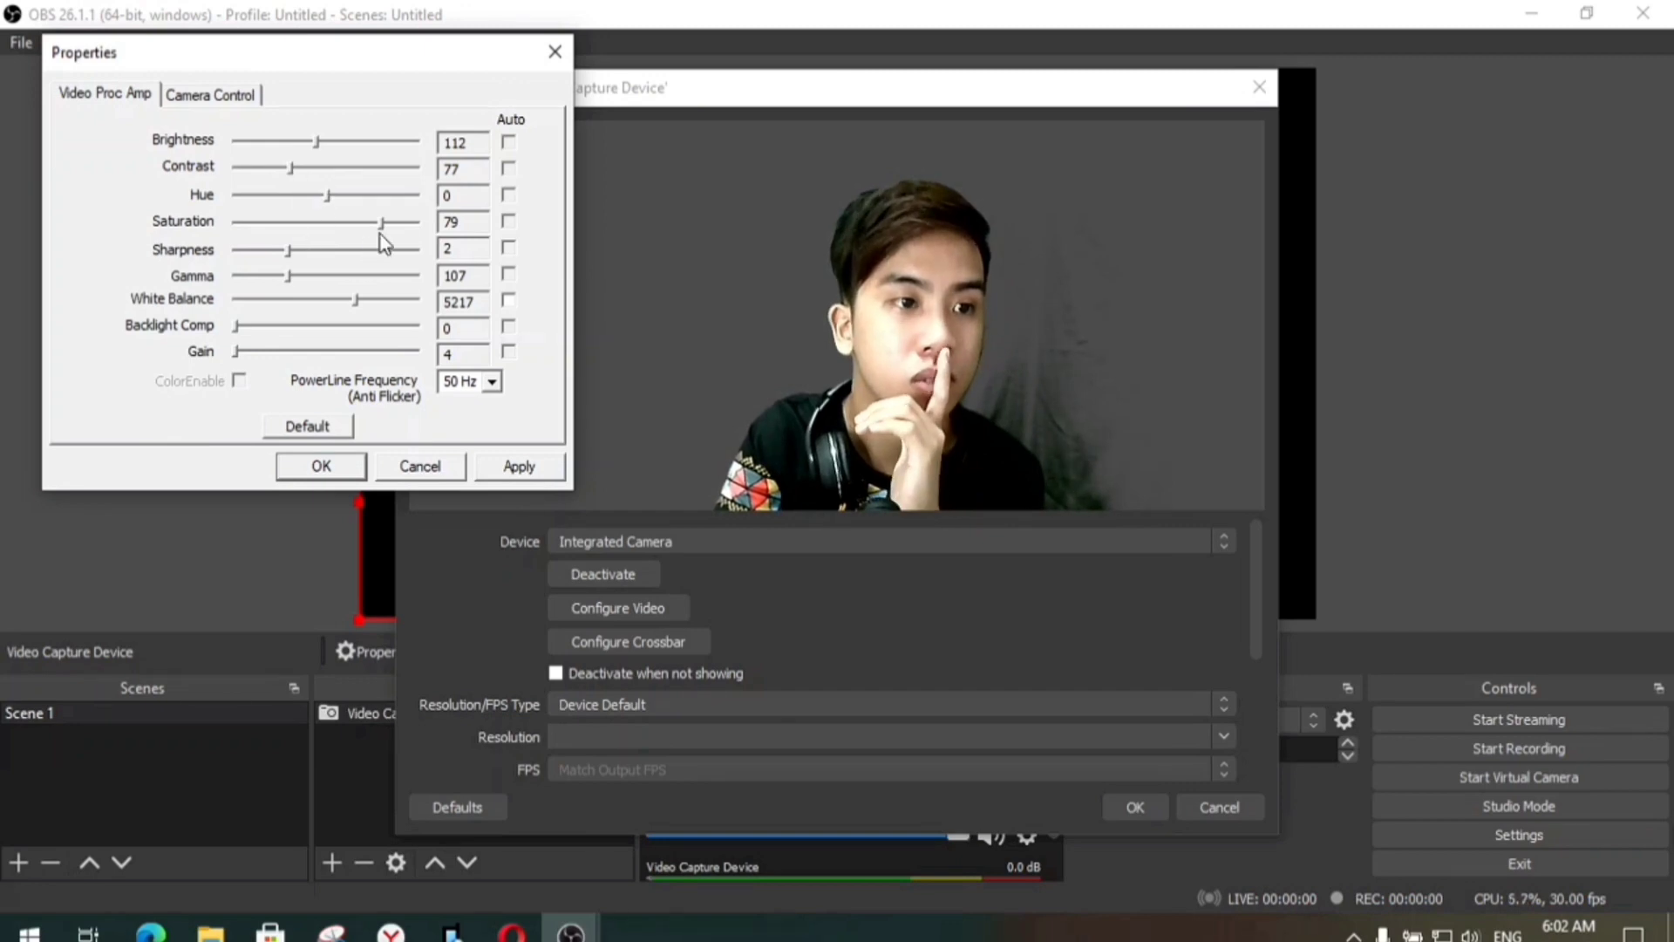
- Set the camera's saturation to 93 and gamma to 116, apply and accept the video configuration, and close the source properties
{"action": "mouse_move", "coordinate": [381, 225]}
{"action": "left_mouse_down"}
{"action": "mouse_move", "coordinate": [431, 222]}
{"action": "mouse_move", "coordinate": [394, 229]}
{"action": "left_mouse_up"}
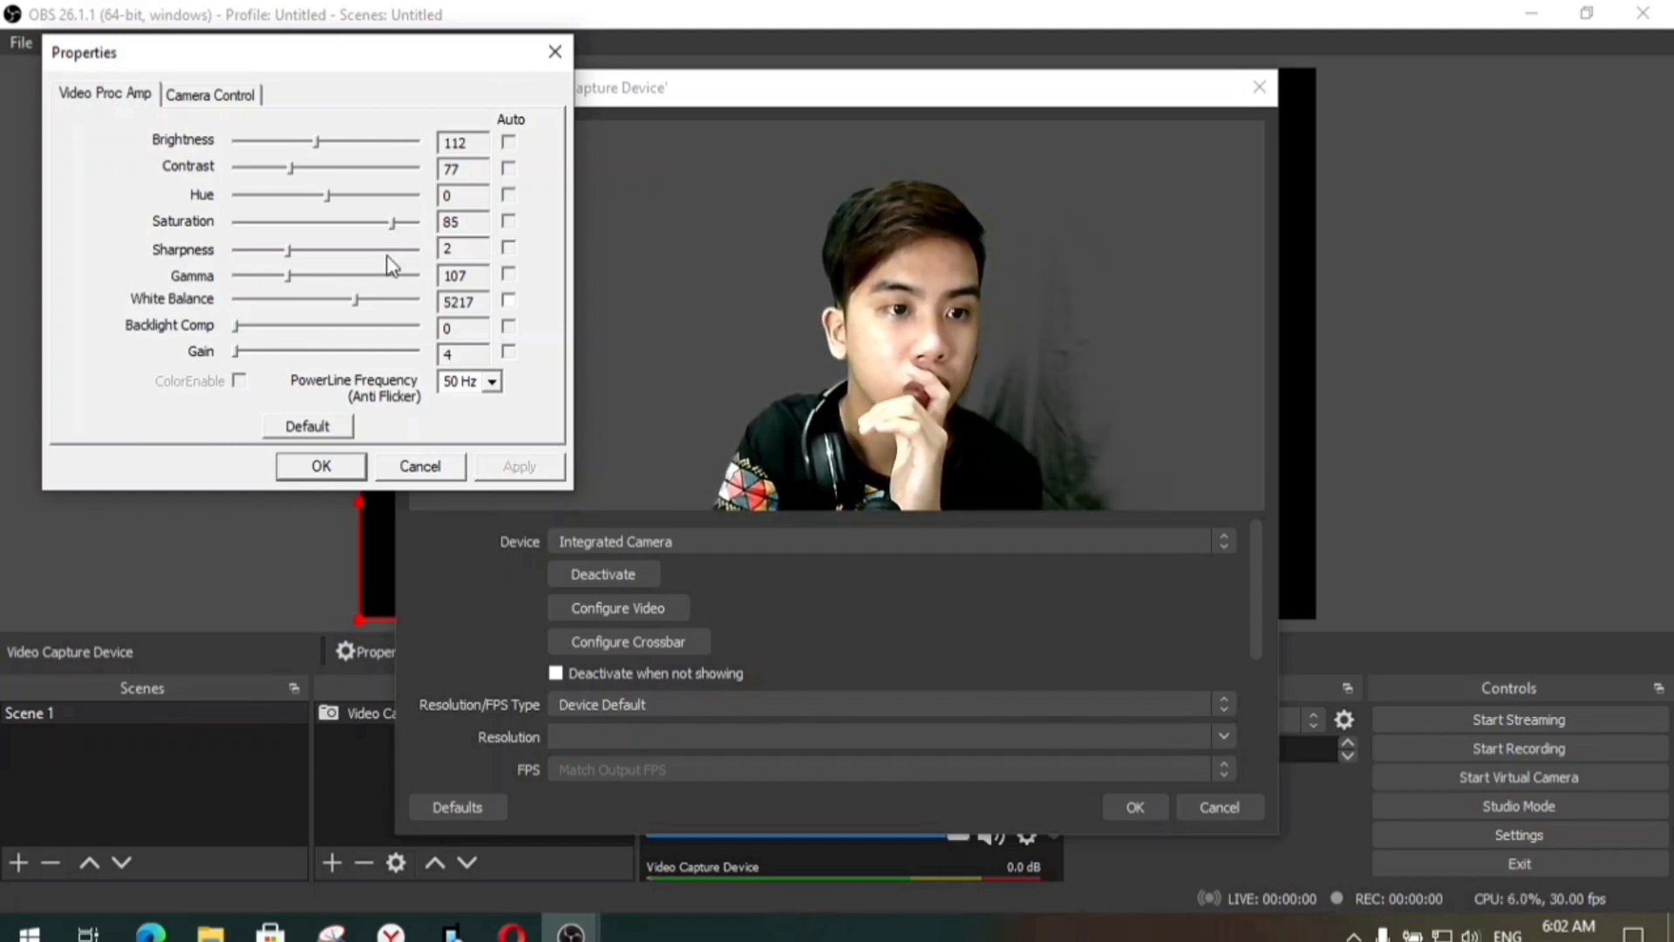
{"action": "left_click_drag", "start_coordinate": [394, 225], "coordinate": [412, 229]}
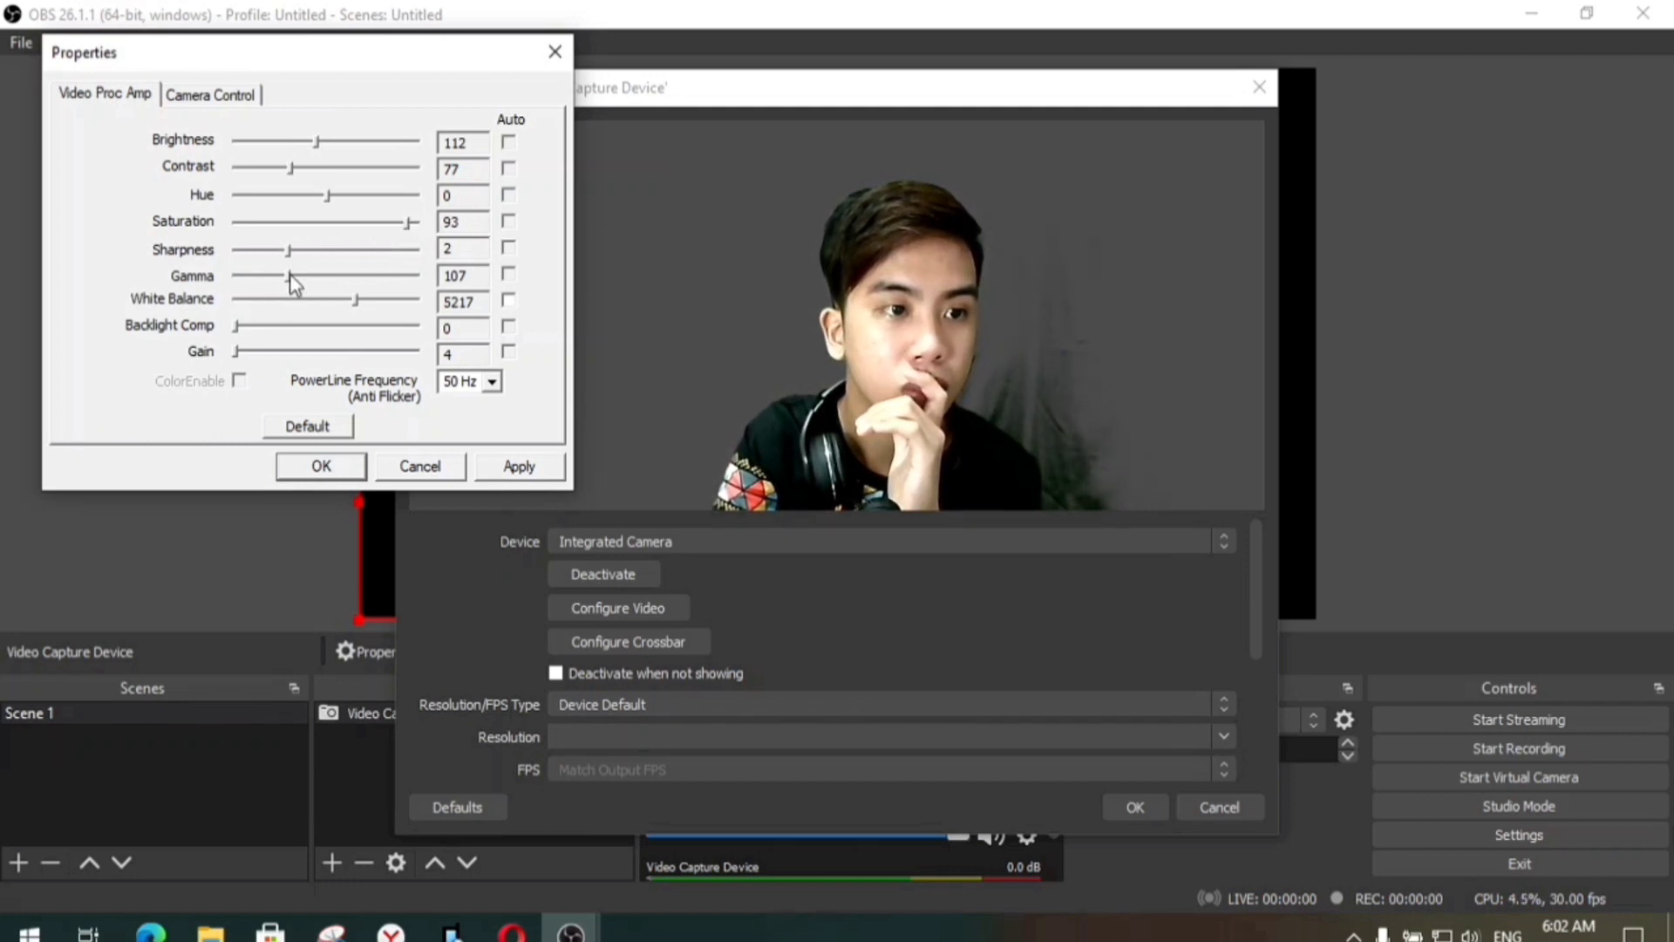
{"action": "left_click_drag", "start_coordinate": [290, 274], "coordinate": [318, 251]}
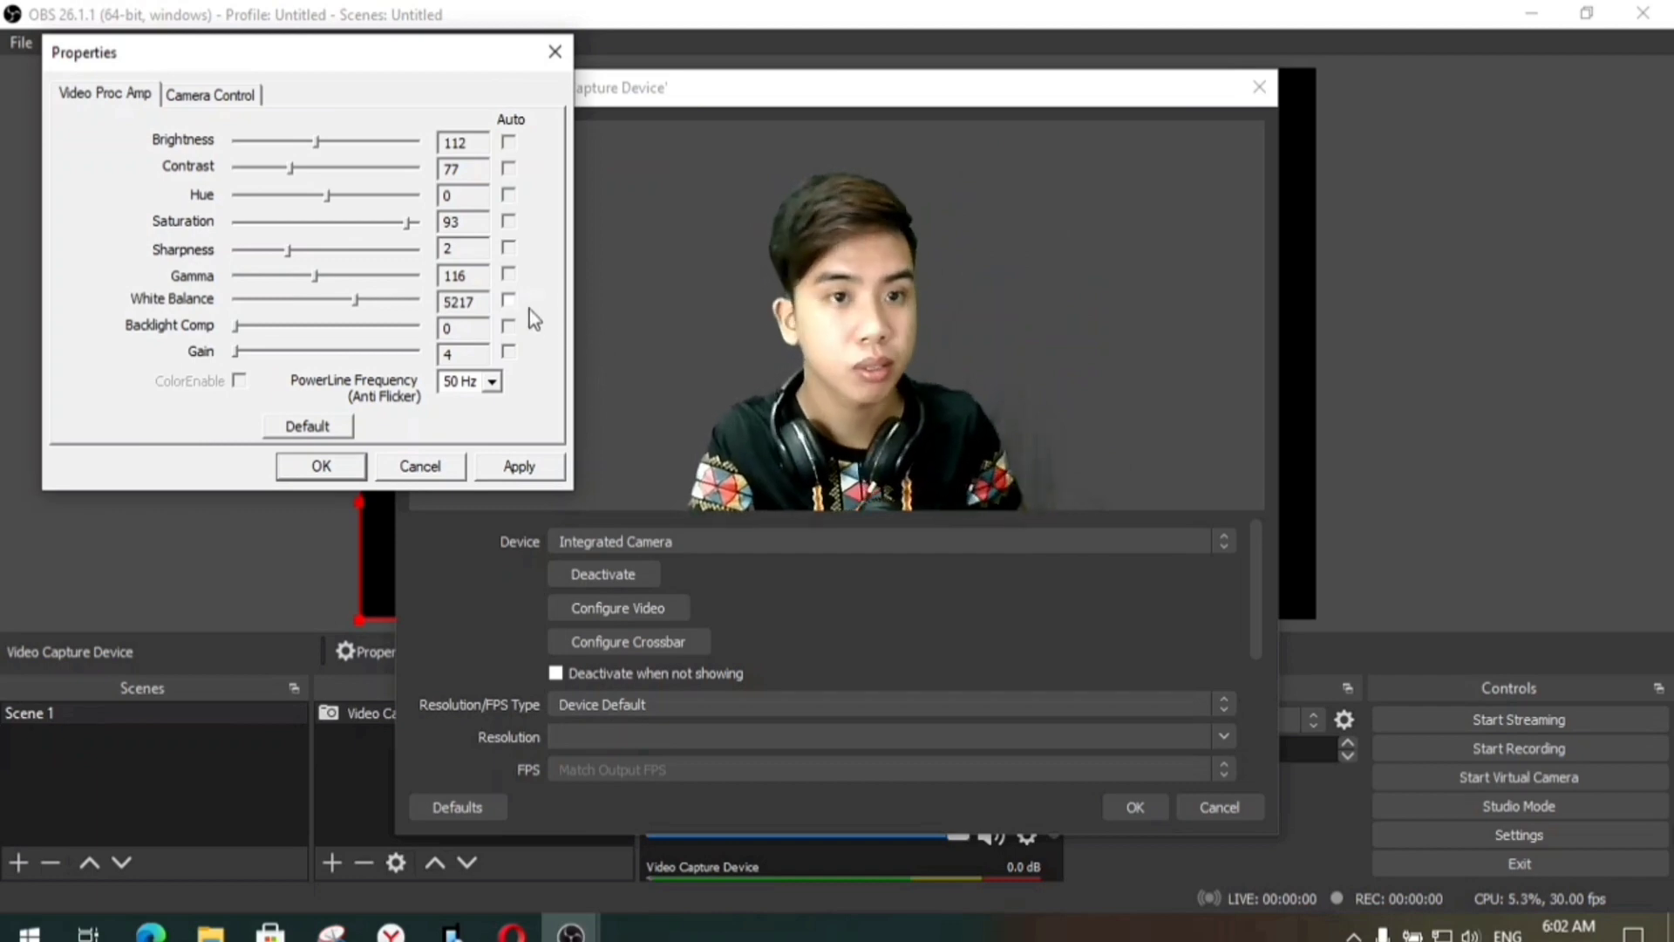
{"action": "left_click", "coordinate": [531, 472]}
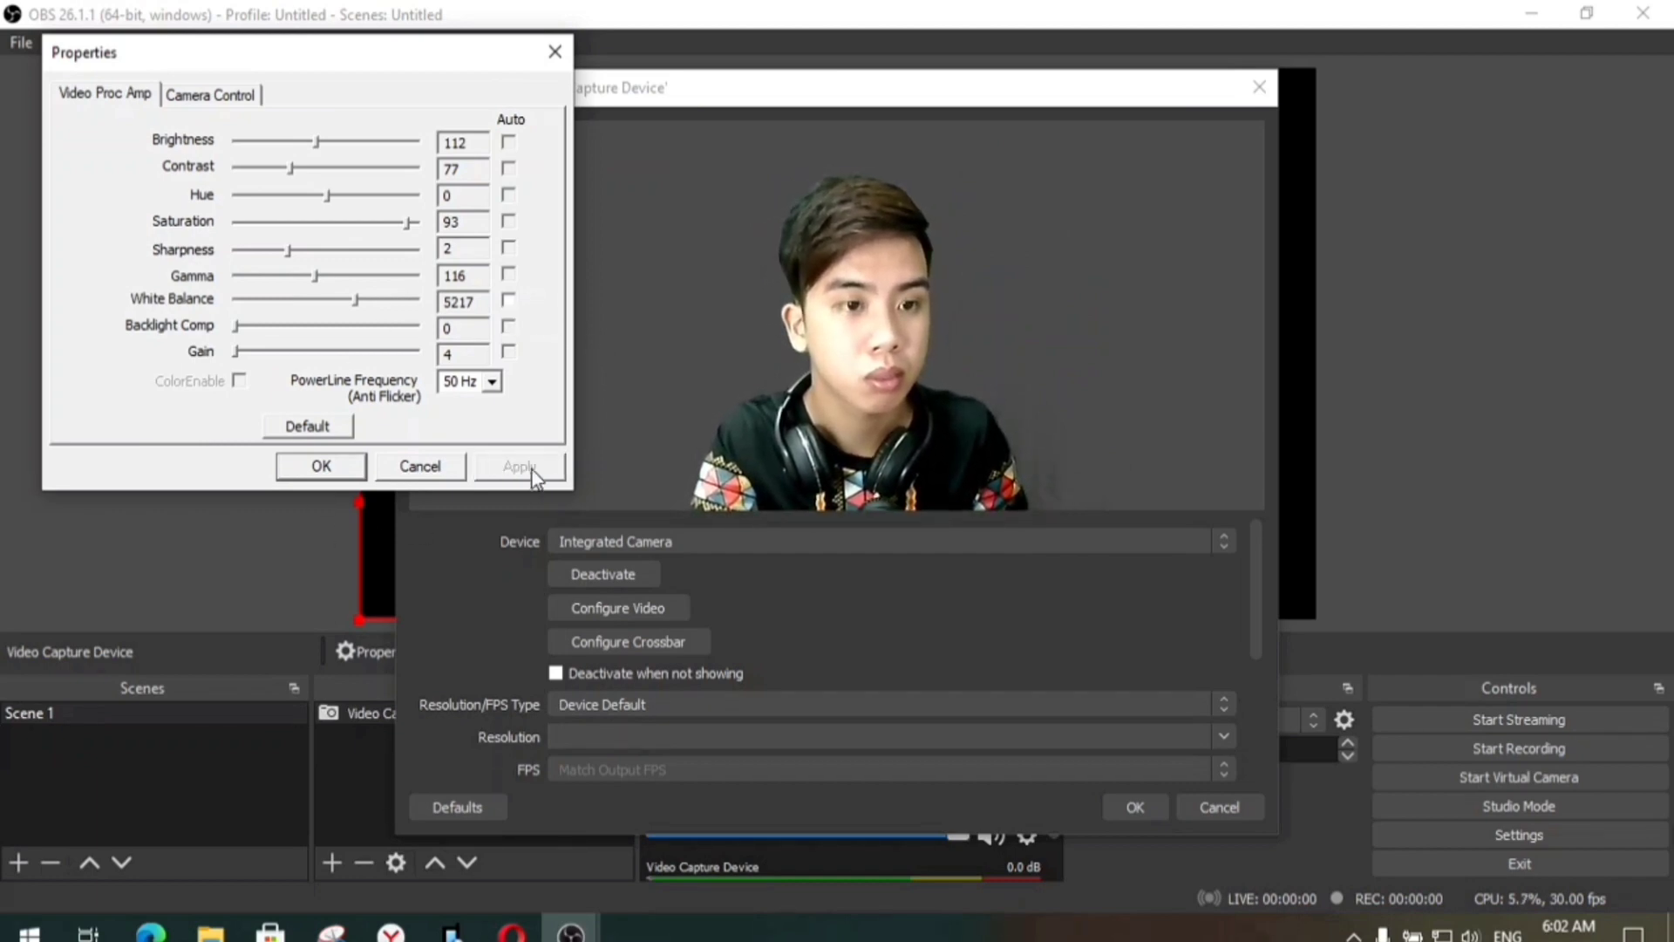
{"action": "left_click", "coordinate": [319, 466]}
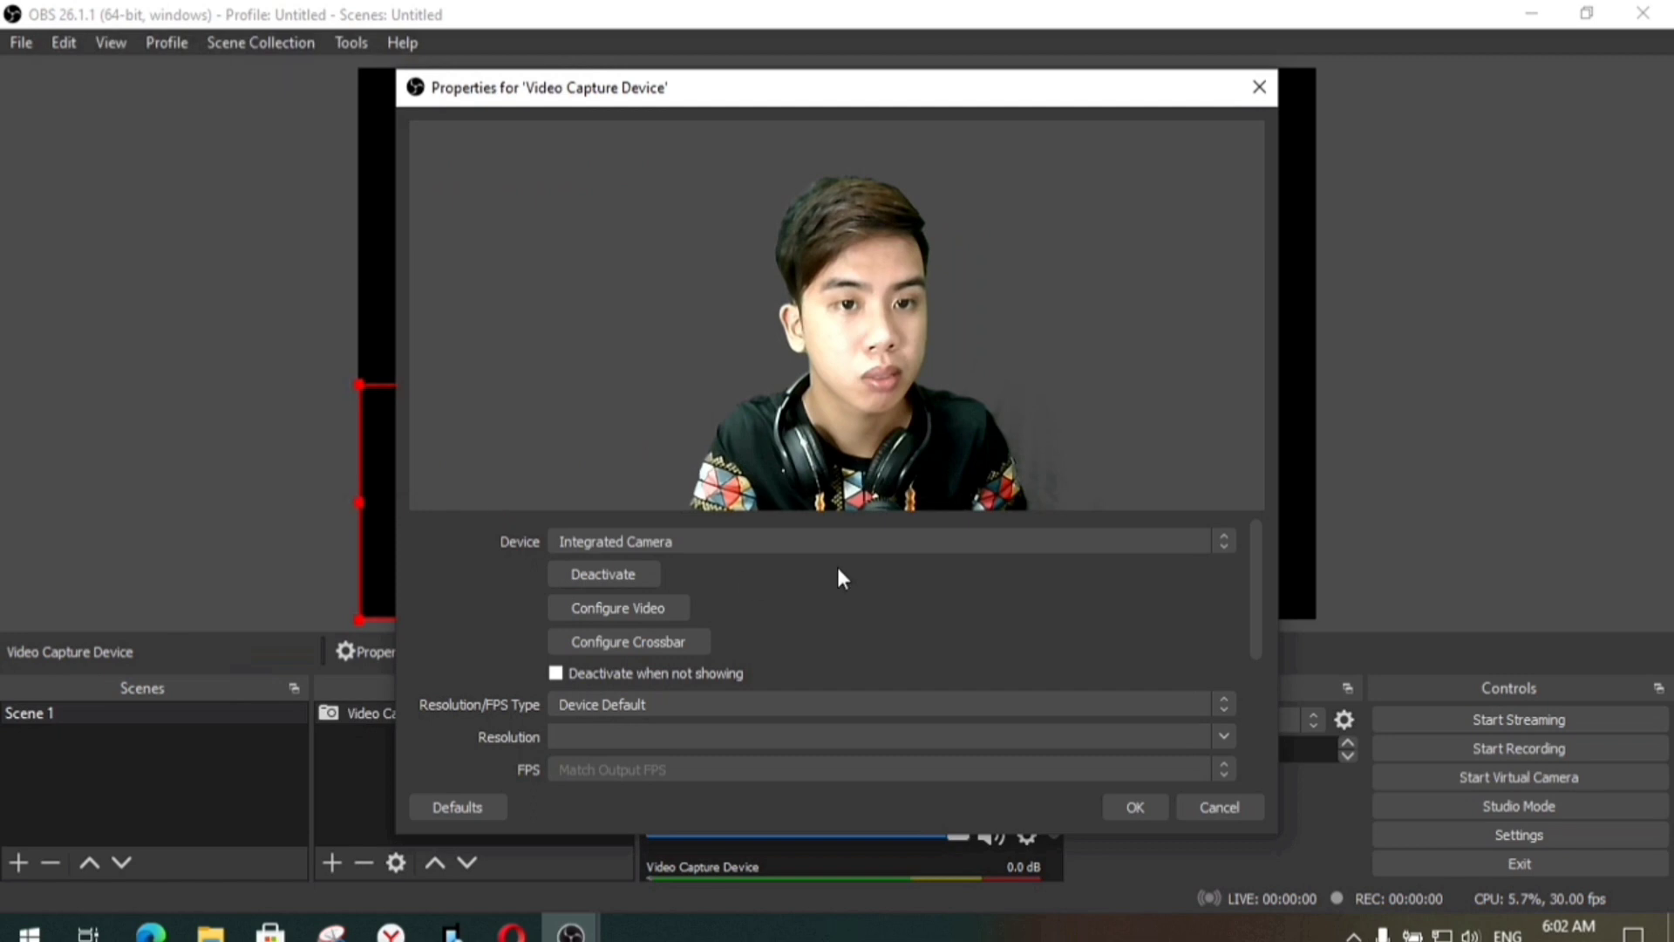
{"action": "left_click", "coordinate": [1258, 87]}
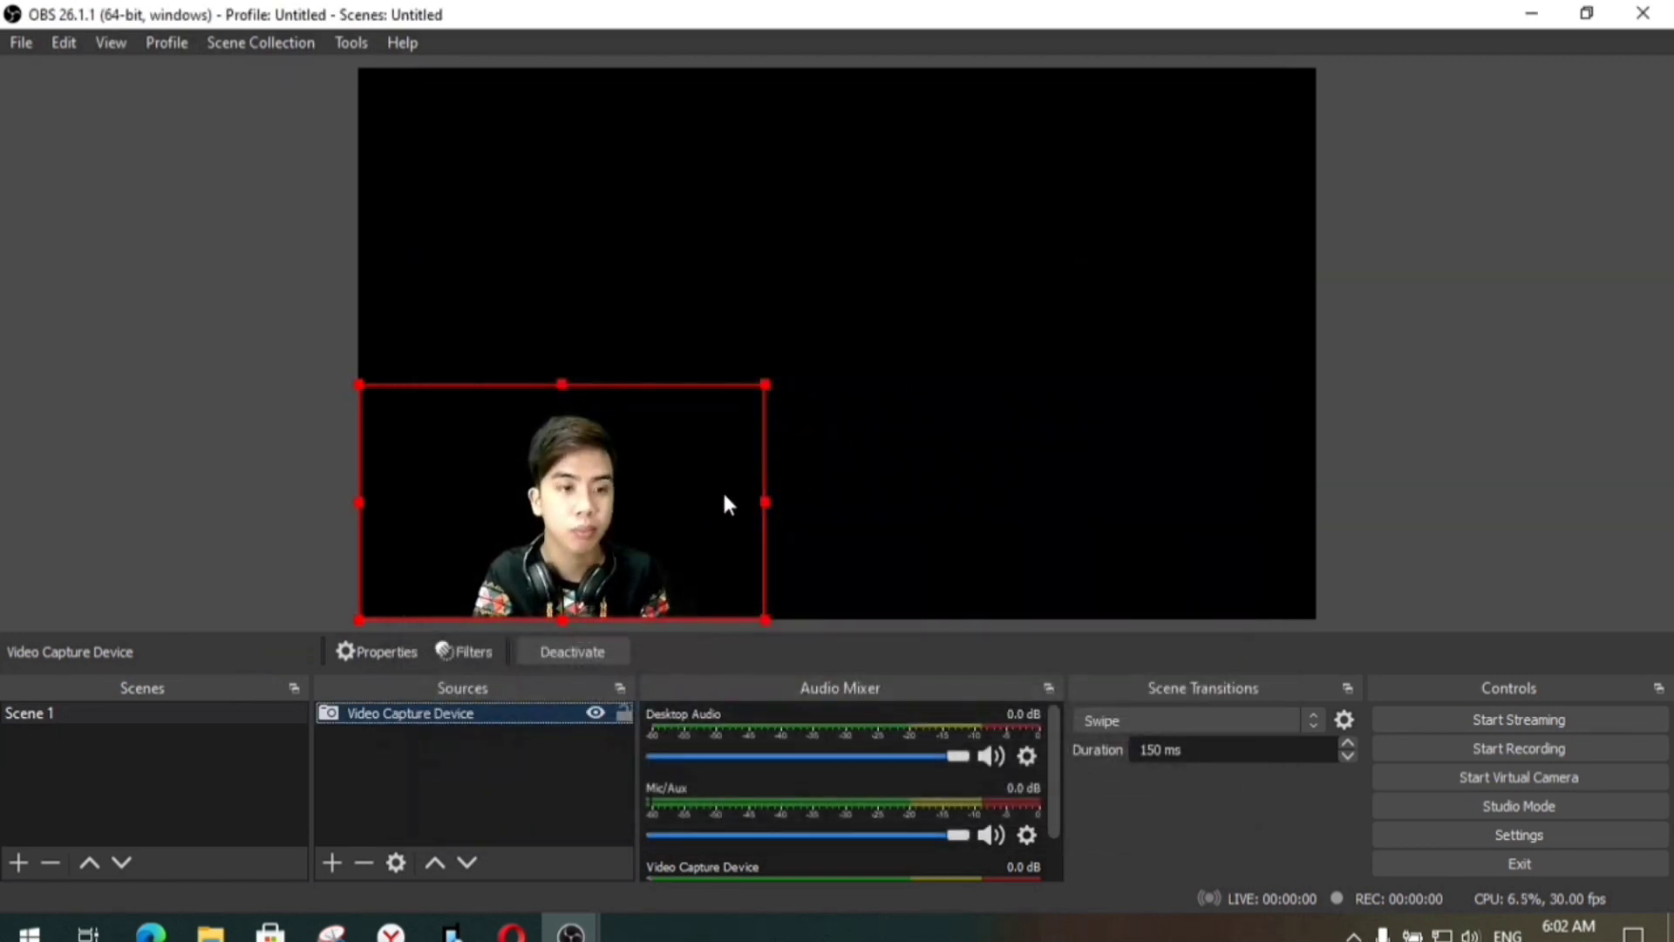
- Move the webcam source further into the canvas's bottom-left corner, slightly past its edges, and deselect it
{"action": "left_click", "coordinate": [587, 532]}
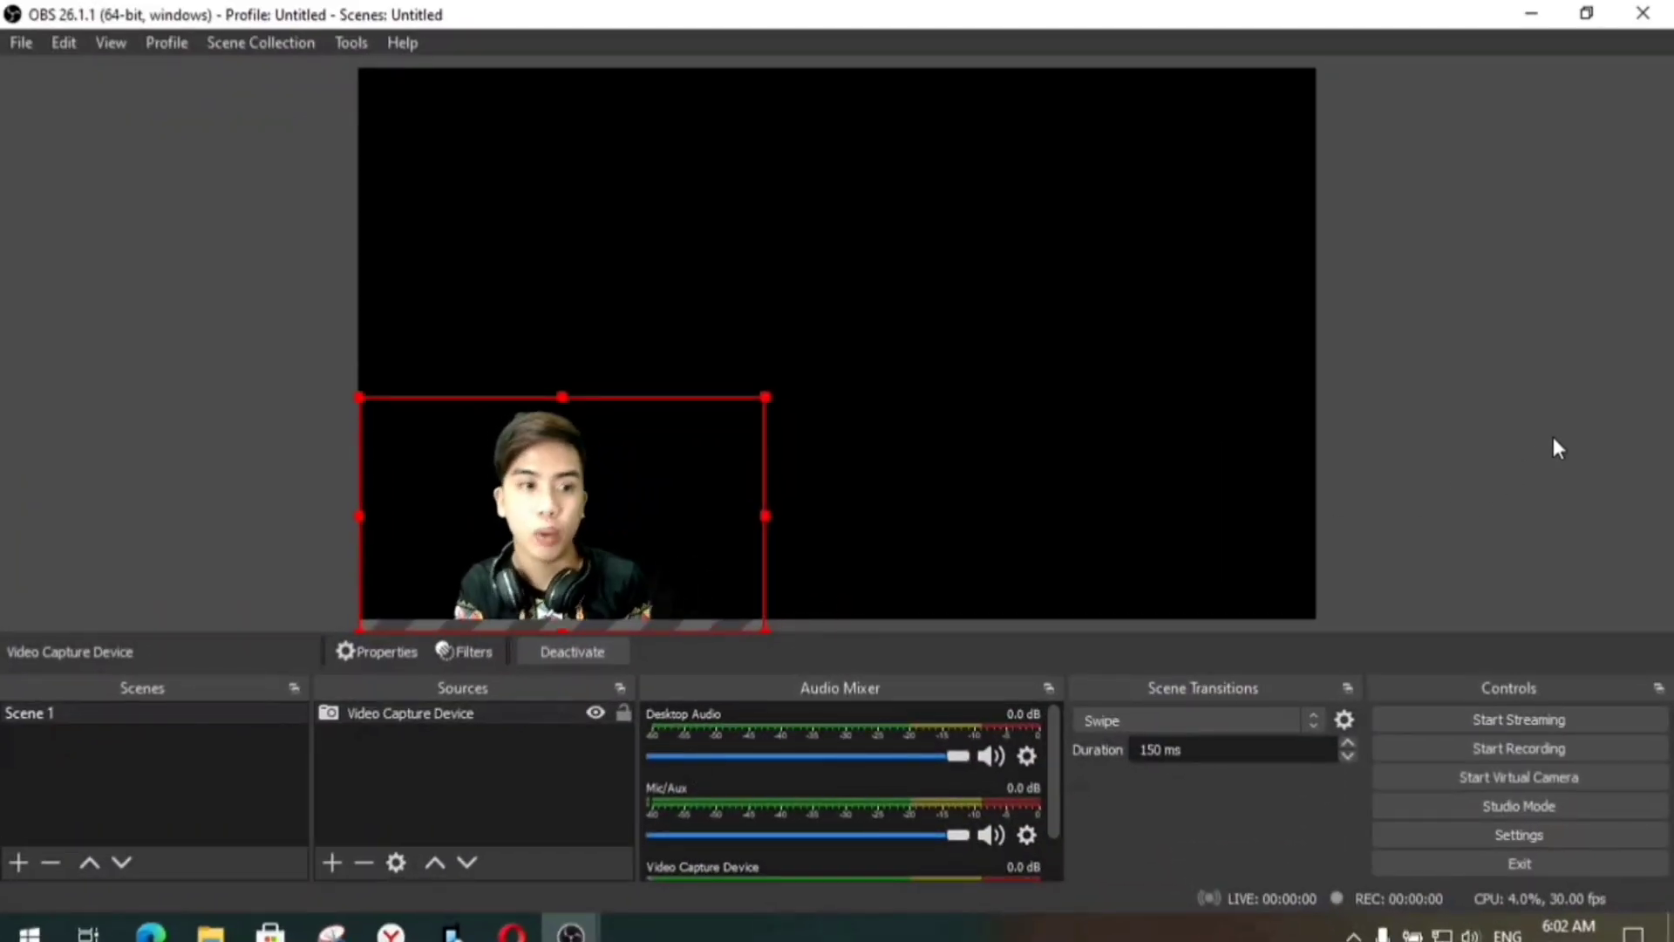
{"action": "left_click", "coordinate": [768, 199]}
{"action": "left_click", "coordinate": [624, 590]}
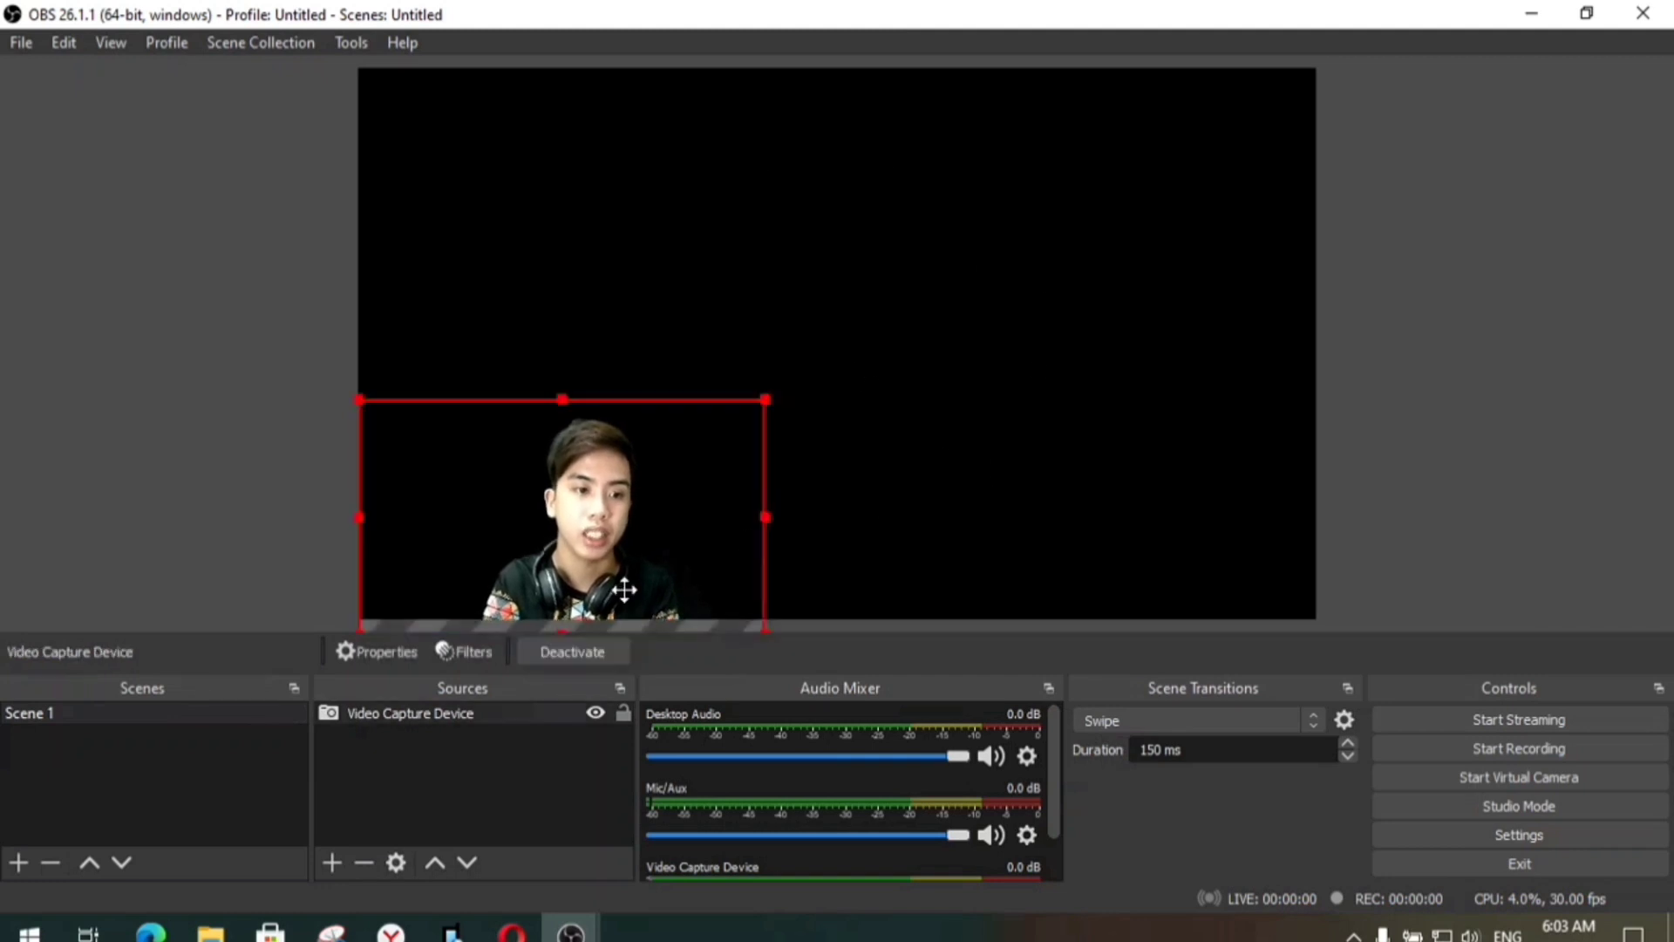
{"action": "left_click_drag", "start_coordinate": [625, 591], "coordinate": [549, 579]}
{"action": "left_click", "coordinate": [1404, 382]}
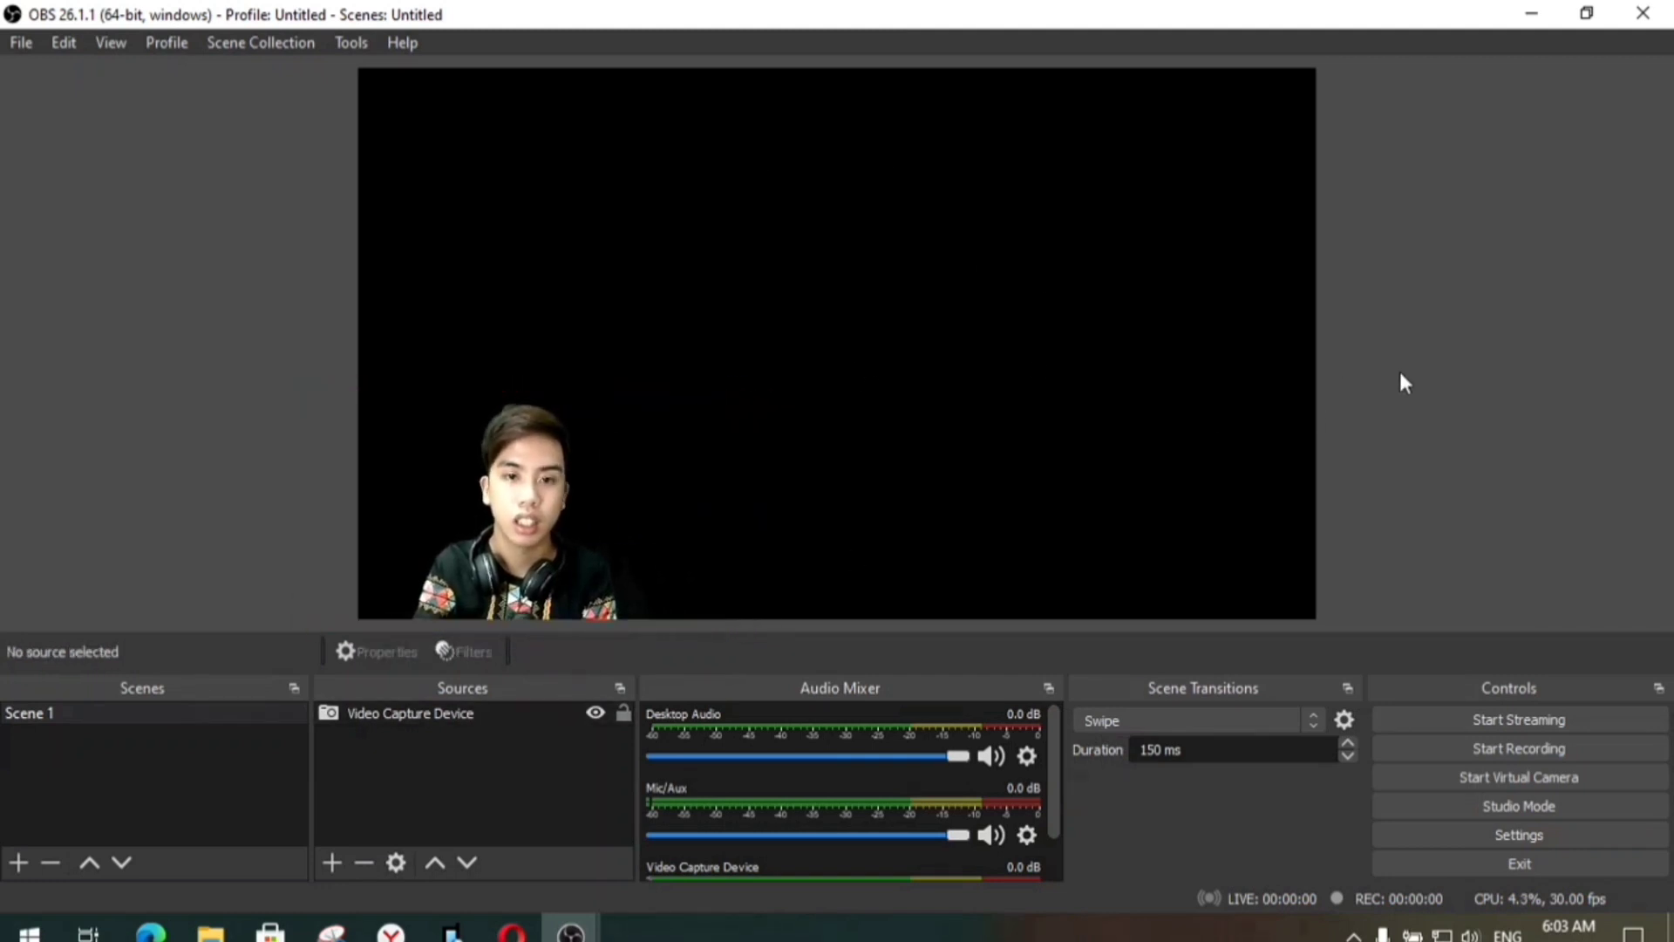
- Minimize OBS and open KPS GROUP 5 REPORT PRESENTATION - Copy.pptx from the MYGURU folder's KPS3014 Pengurusan Pembelajaran subfolder in a maximized PowerPoint window
{"action": "left_click", "coordinate": [1539, 12]}
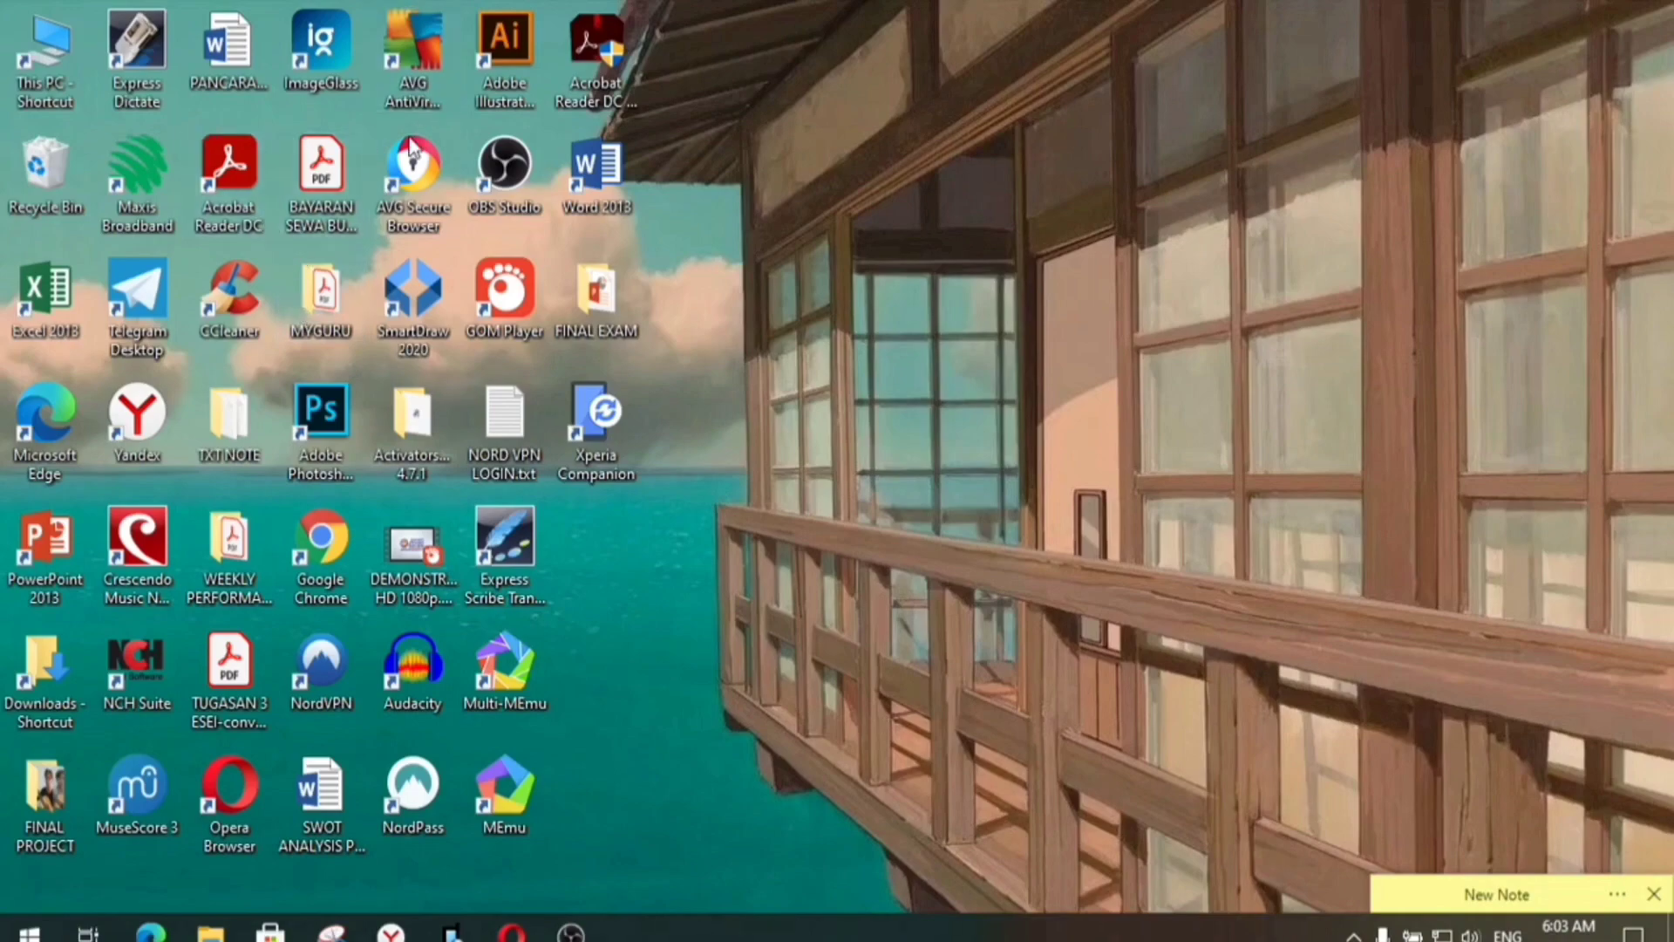
{"action": "double_click", "coordinate": [305, 314]}
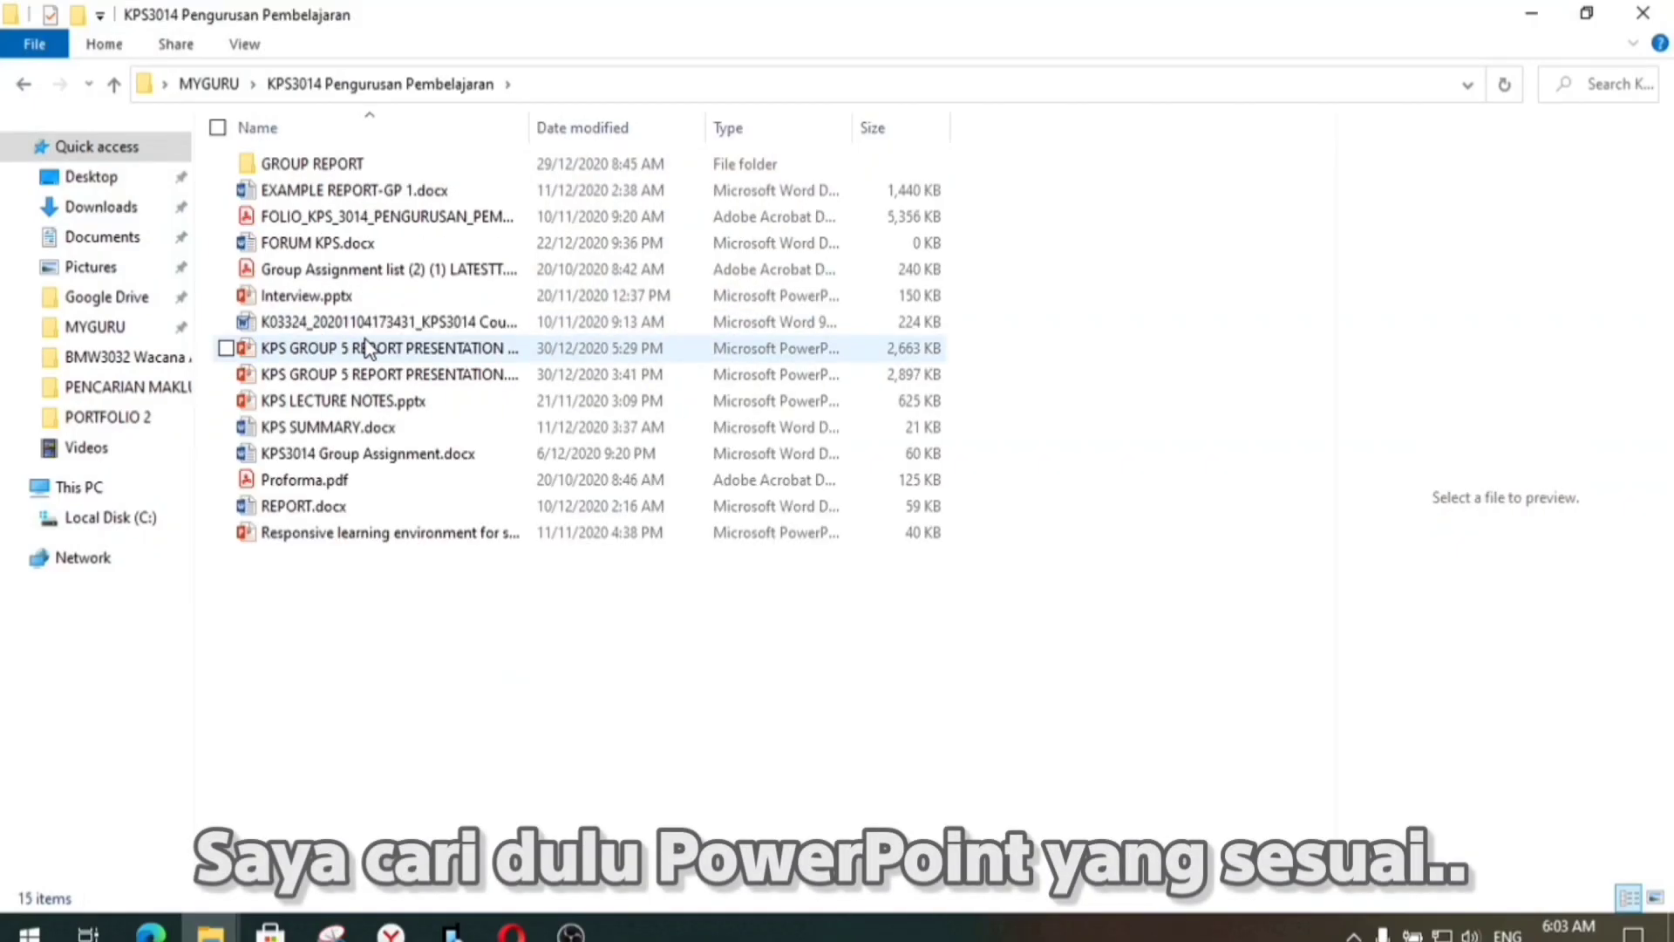
{"action": "double_click", "coordinate": [366, 348]}
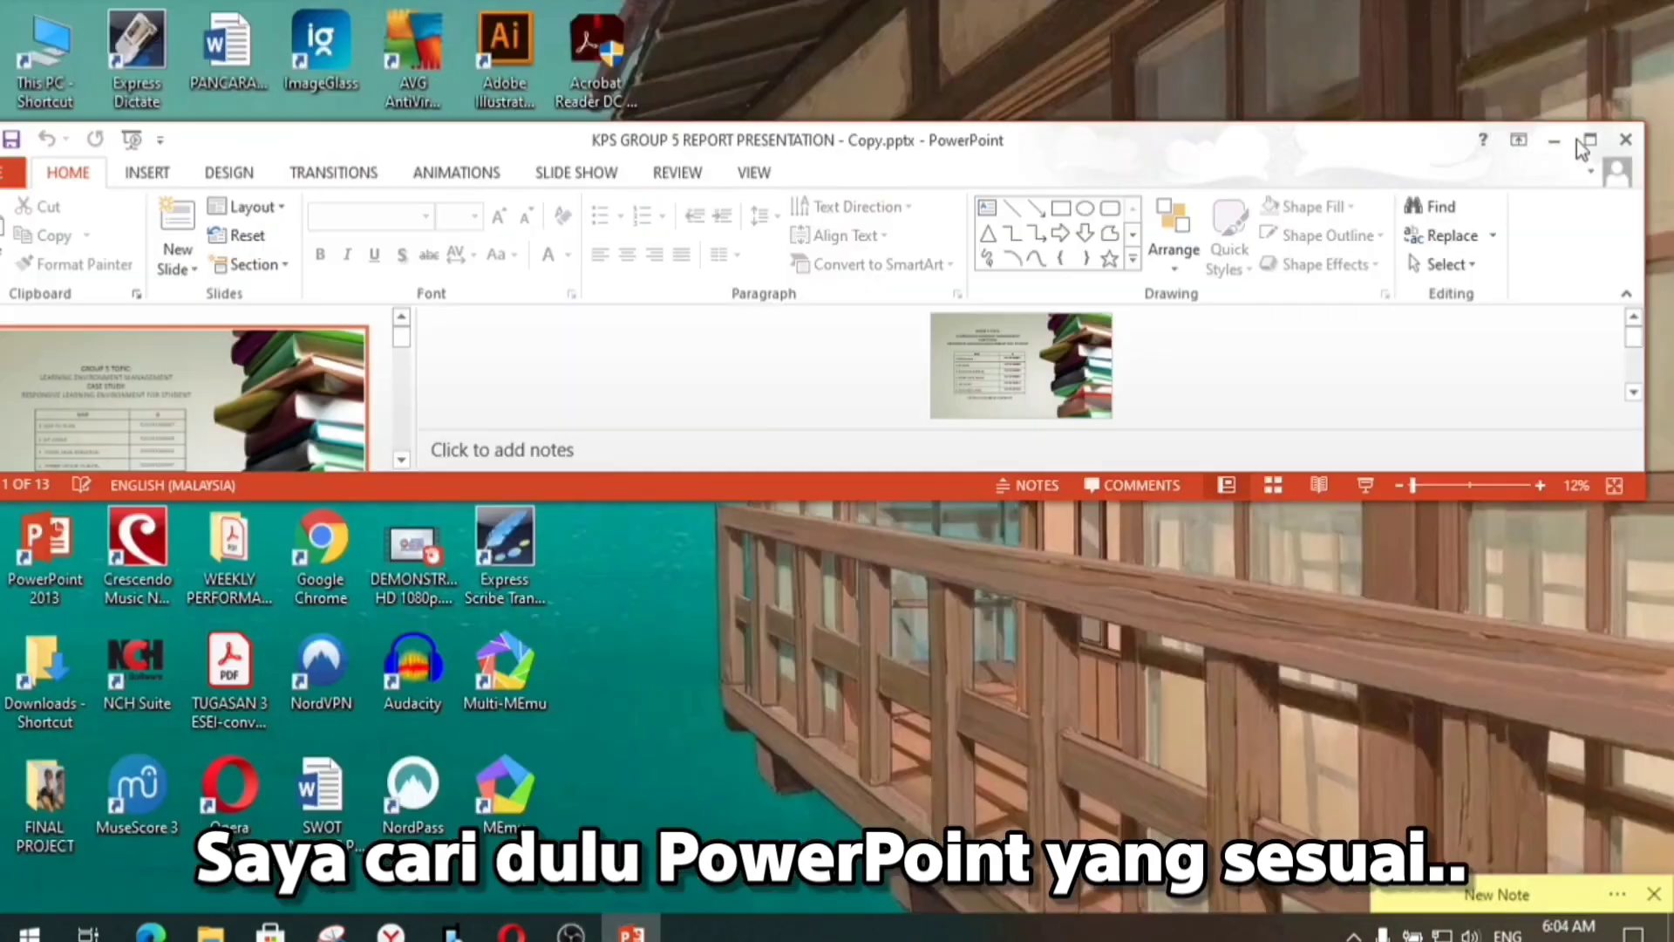
{"action": "left_click", "coordinate": [1580, 141]}
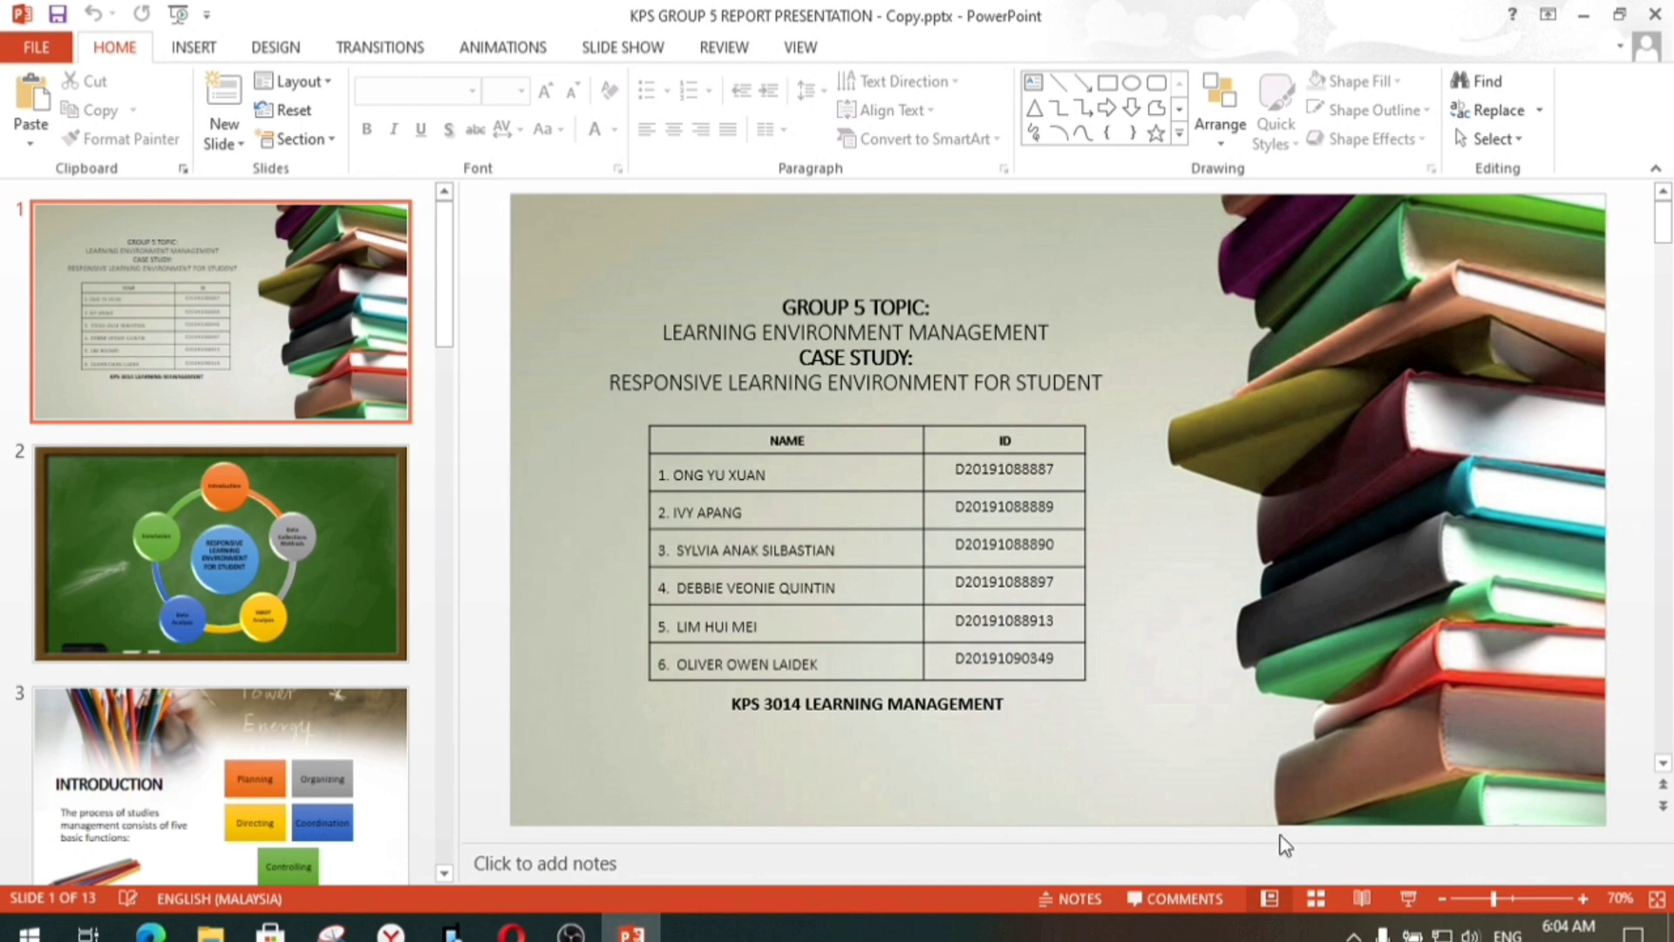
- Switch back to the OBS Studio window with the webcam scene
{"action": "left_click", "coordinate": [571, 931]}
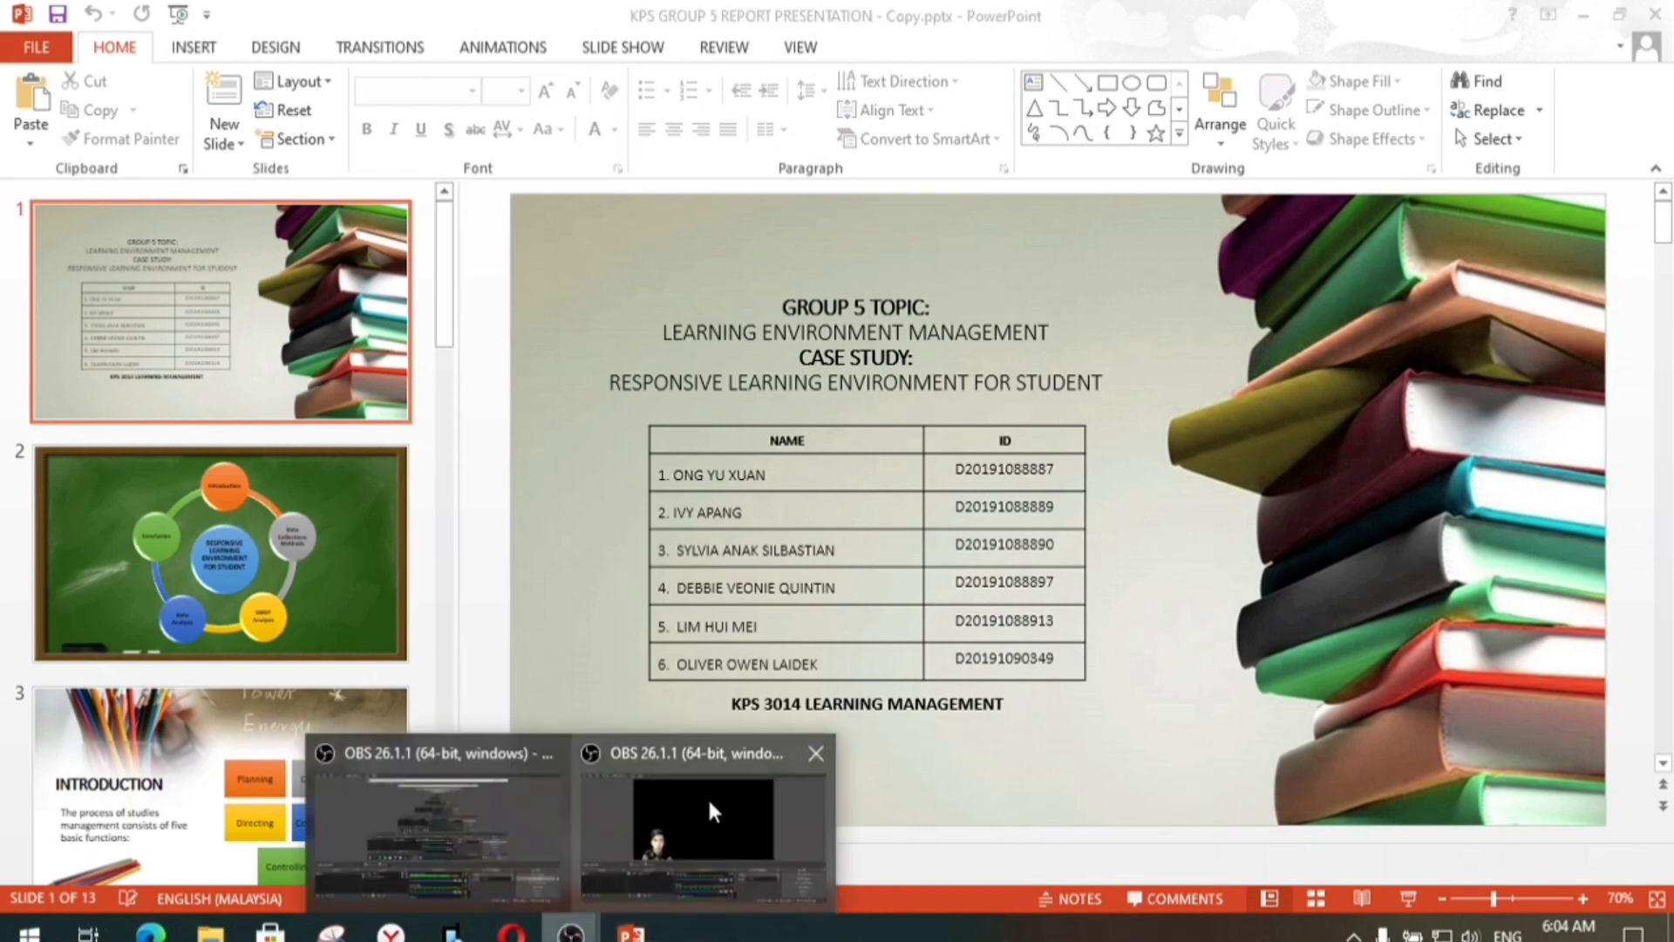